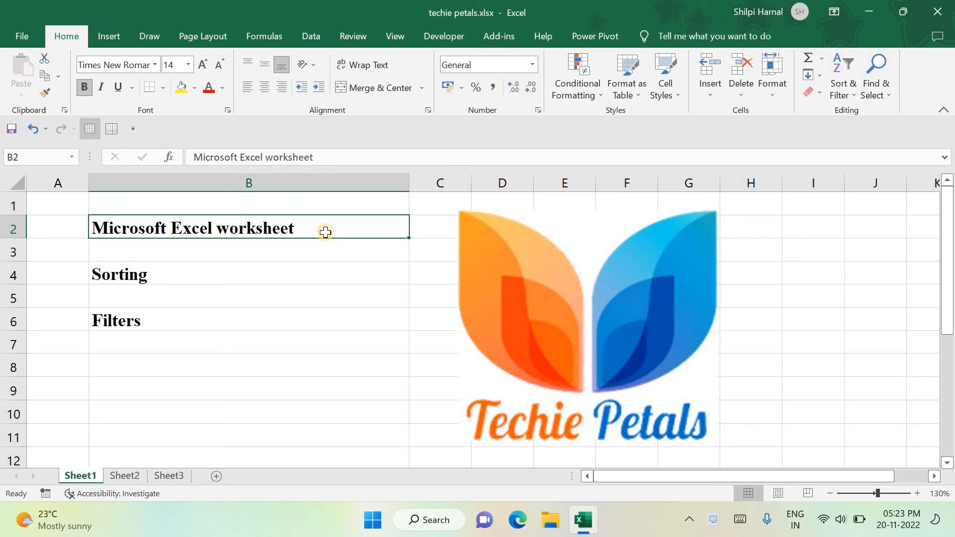
# Open Sheet2 and examine the student table's headings from Roll No. through the three subject columns
pyautogui.click(130, 480)
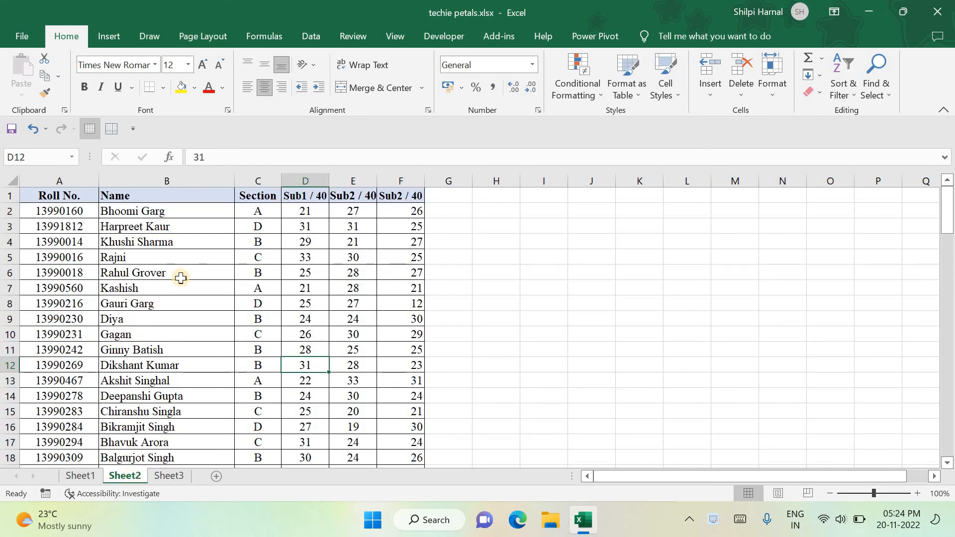
pyautogui.click(71, 196)
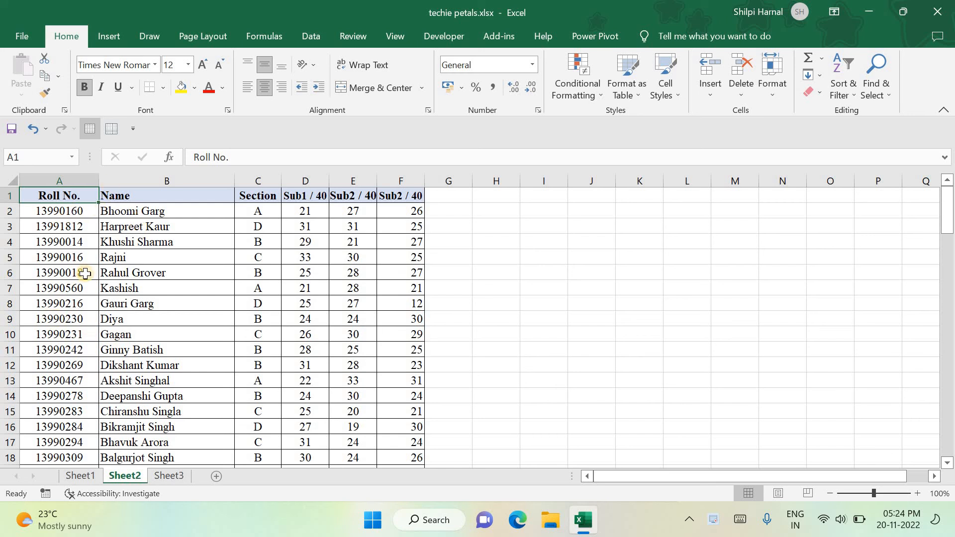
pyautogui.click(189, 197)
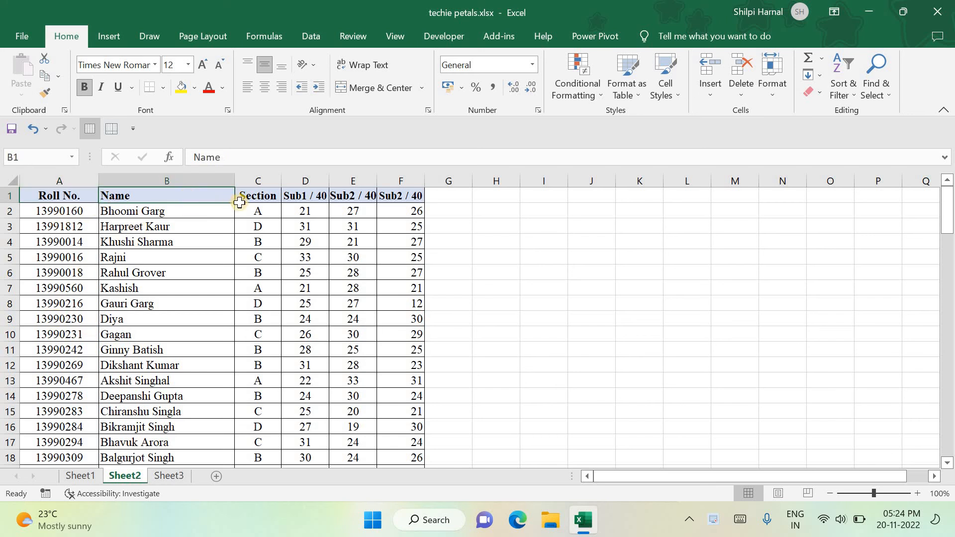
pyautogui.click(256, 197)
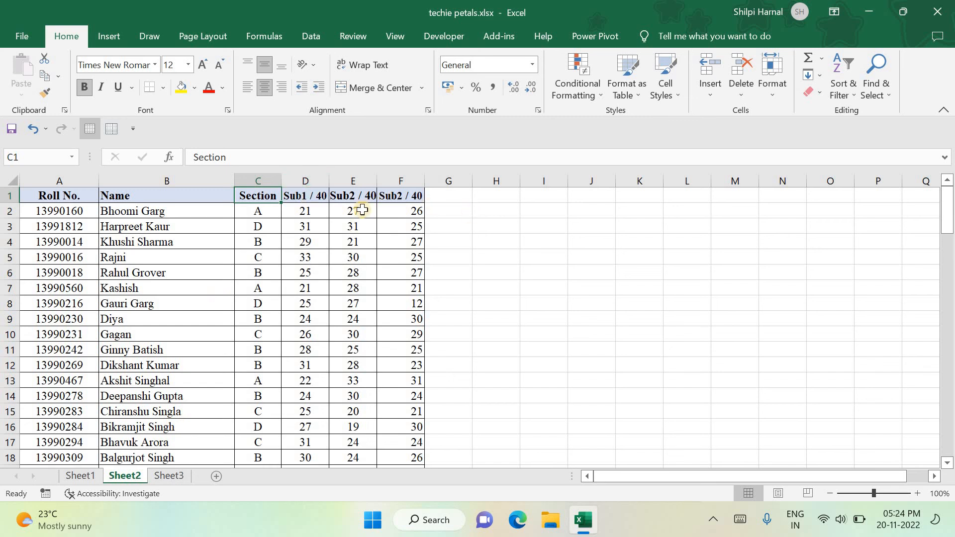
pyautogui.click(308, 192)
pyautogui.press('Right')
pyautogui.press('Right')
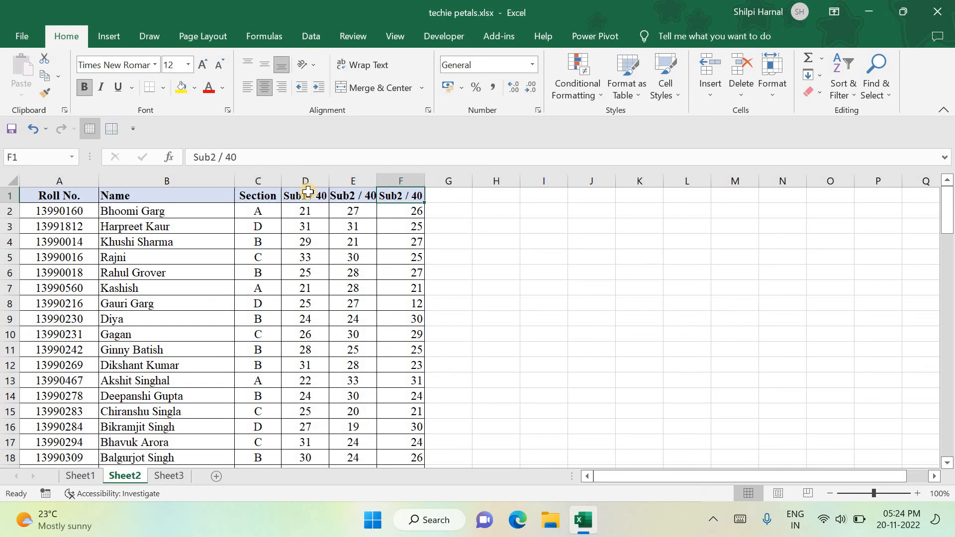
pyautogui.keyDown('ctrl'); pyautogui.scroll(3, 183, 248); pyautogui.keyUp('ctrl')
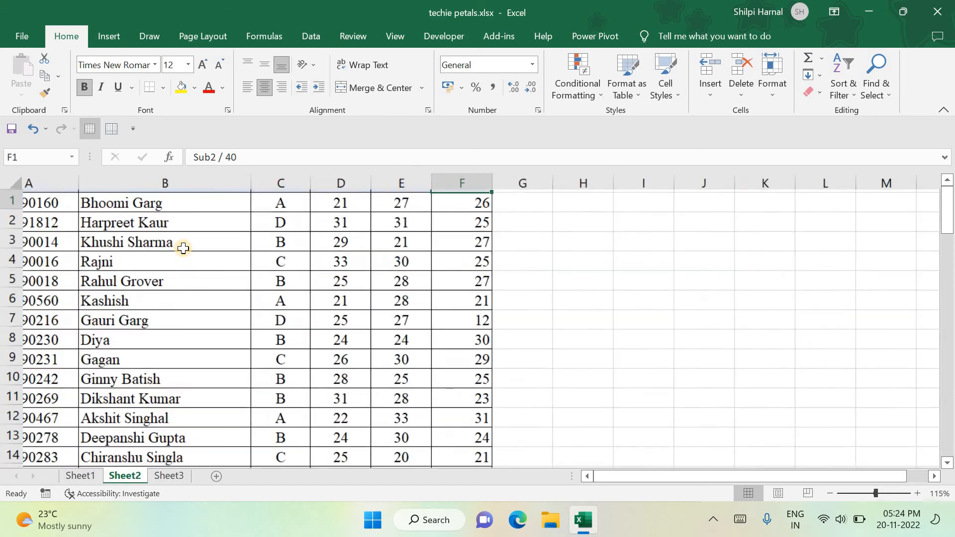
pyautogui.hscroll(-2, 184, 248)
pyautogui.scroll(1, 184, 249)
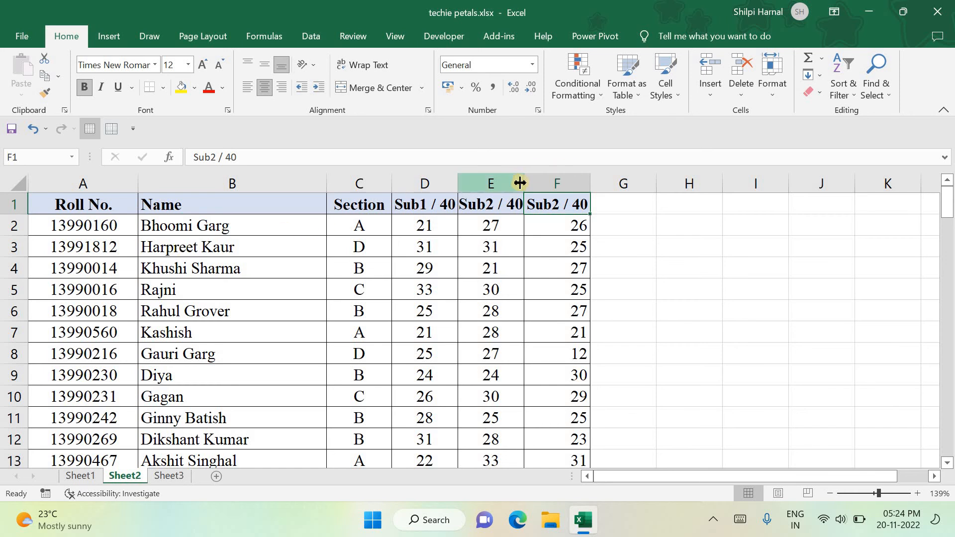
# Correct the heading in F1 to "Sub3 / 40" and widen columns E and F slightly to fit their headings
pyautogui.moveTo(520, 183); pyautogui.dragTo(536, 183)
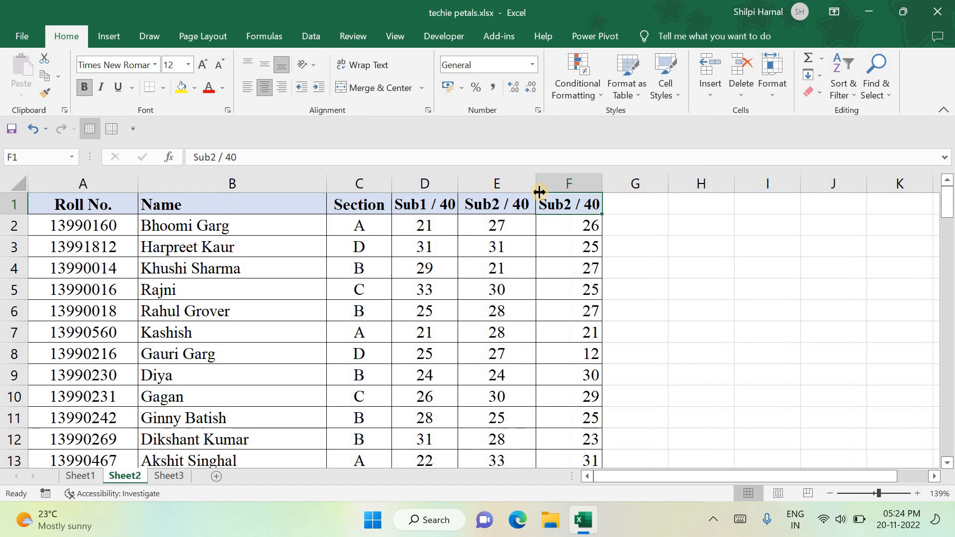
pyautogui.doubleClick(566, 203)
pyautogui.press('BackSpace')
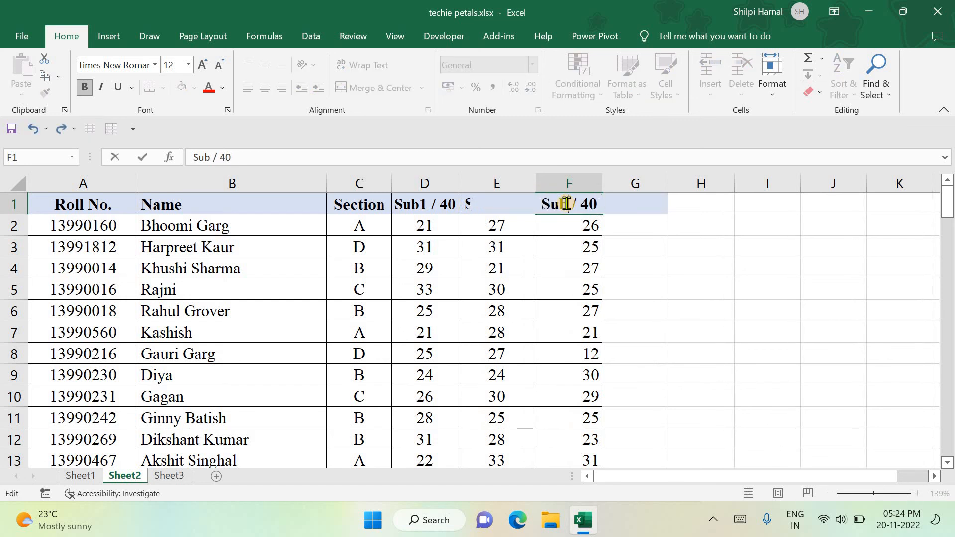
pyautogui.write('3')
pyautogui.click(642, 265)
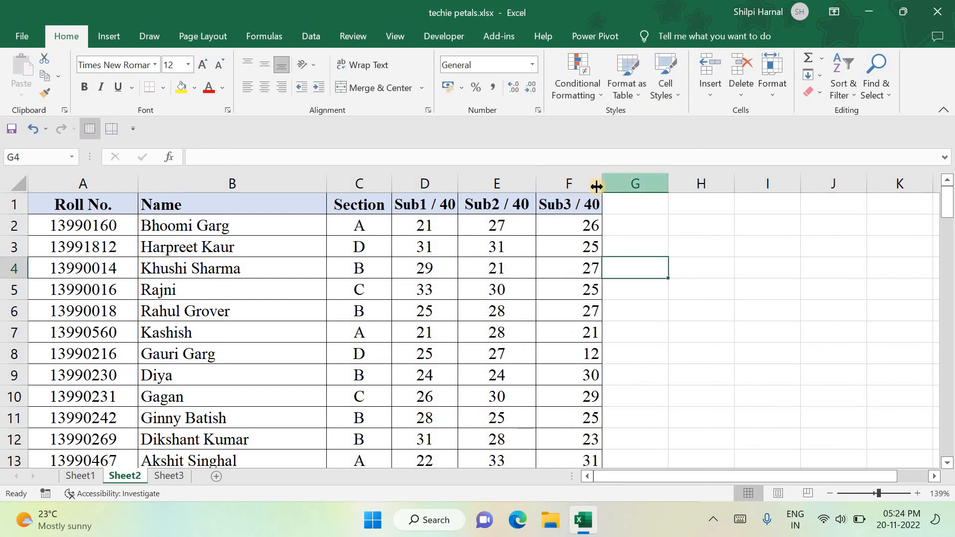
pyautogui.moveTo(600, 187); pyautogui.dragTo(617, 206)
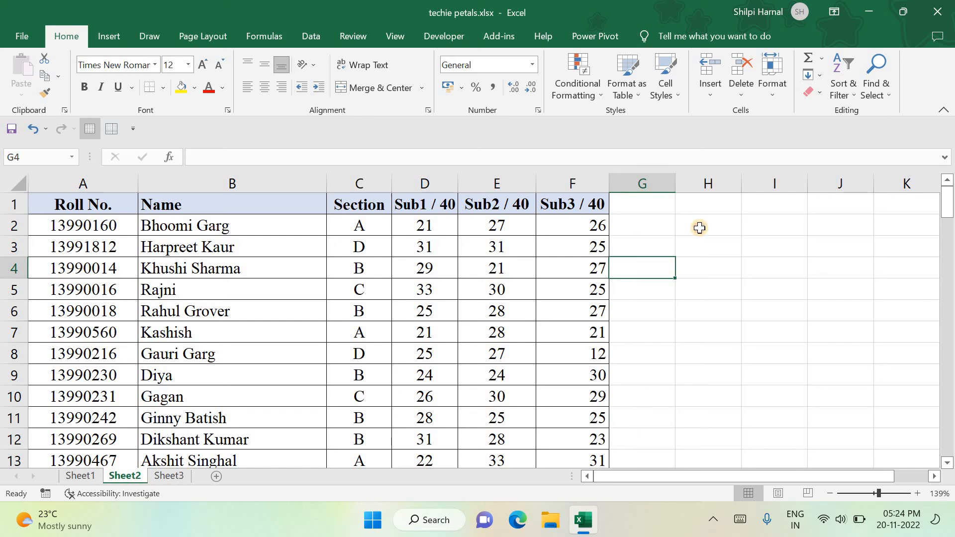
# Enter the ascending sample numbers 1, 2, 3 and 4 in cells H2 to H5
pyautogui.click(699, 228)
pyautogui.write('1')
pyautogui.press('Return')
pyautogui.write('2')
pyautogui.press('Return')
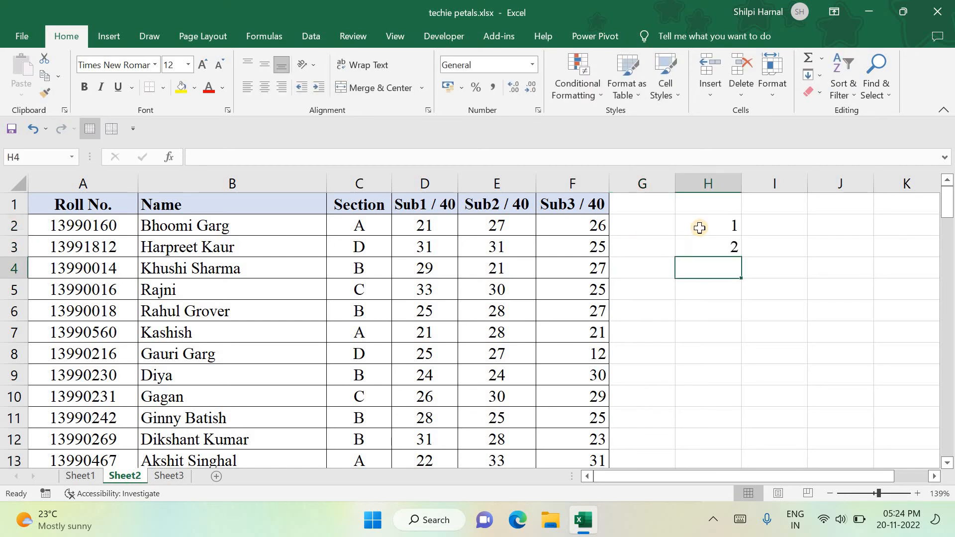
pyautogui.write('3')
pyautogui.press('Return')
pyautogui.write('4')
pyautogui.press('Return')
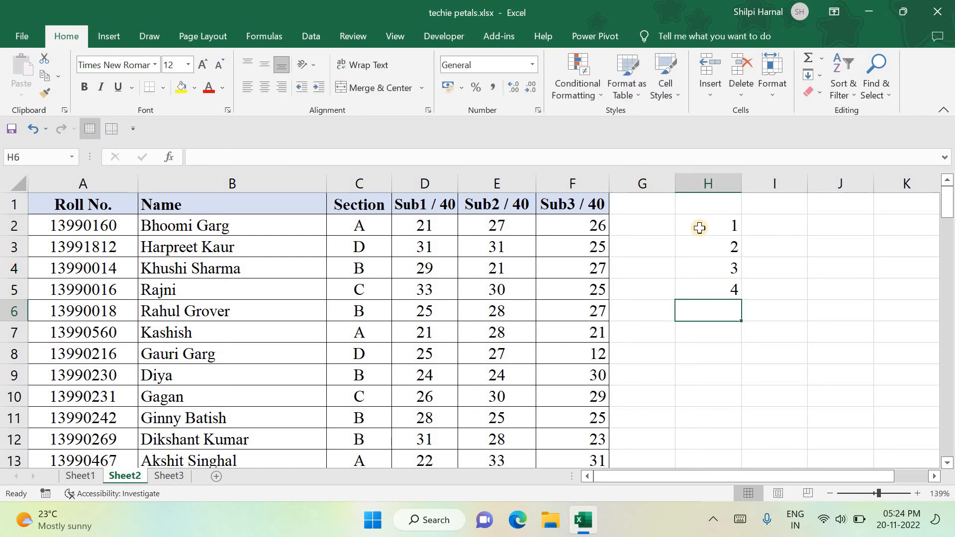
# Enter the descending sample numbers 4, 3, 2 and 1 in cells I2 to I5
pyautogui.click(780, 227)
pyautogui.write('4')
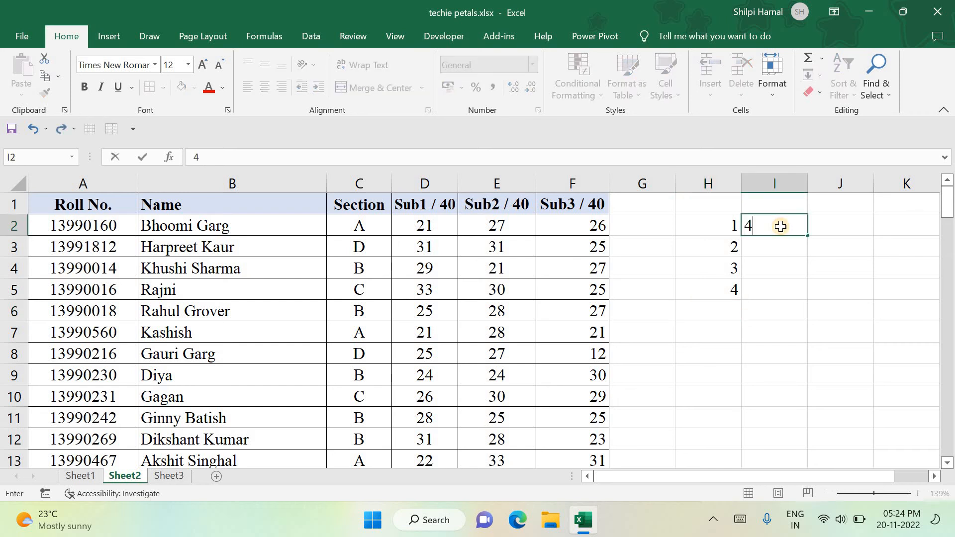
pyautogui.press('Return')
pyautogui.write('3')
pyautogui.press('Return')
pyautogui.write('2')
pyautogui.press('Return')
pyautogui.write('1')
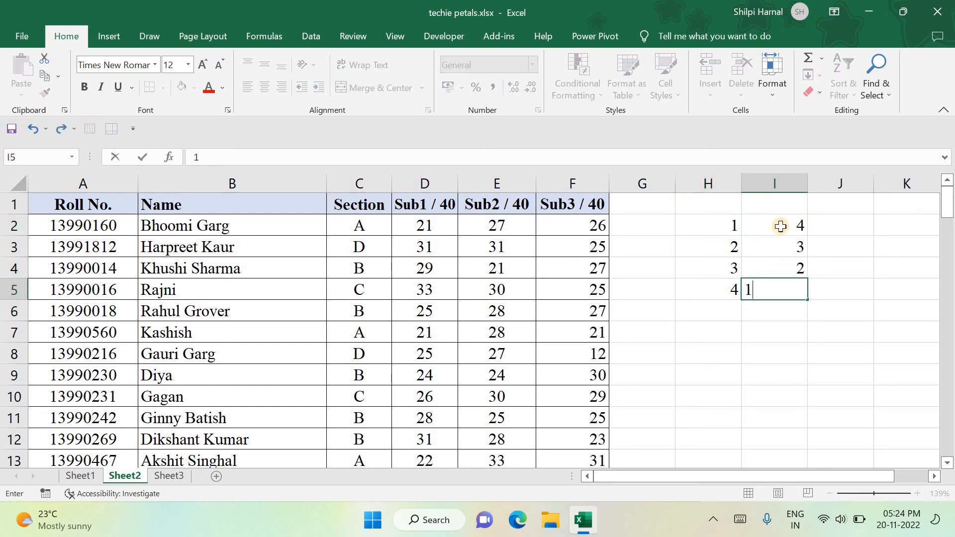
pyautogui.press('Return')
# Highlight the student names in B2:B13 and enter the sample letters a and b in G2 and G3
pyautogui.moveTo(193, 221); pyautogui.dragTo(189, 456)
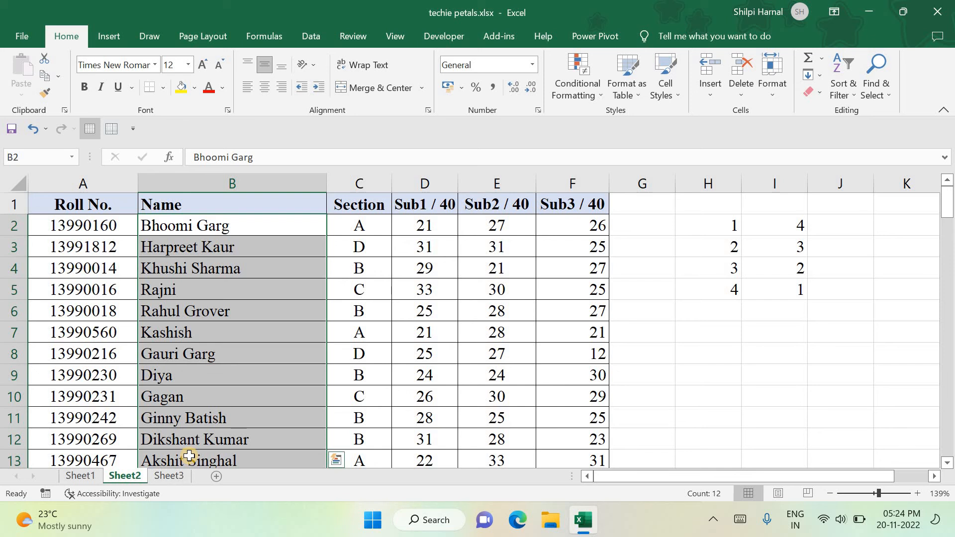
pyautogui.click(634, 232)
pyautogui.write('a')
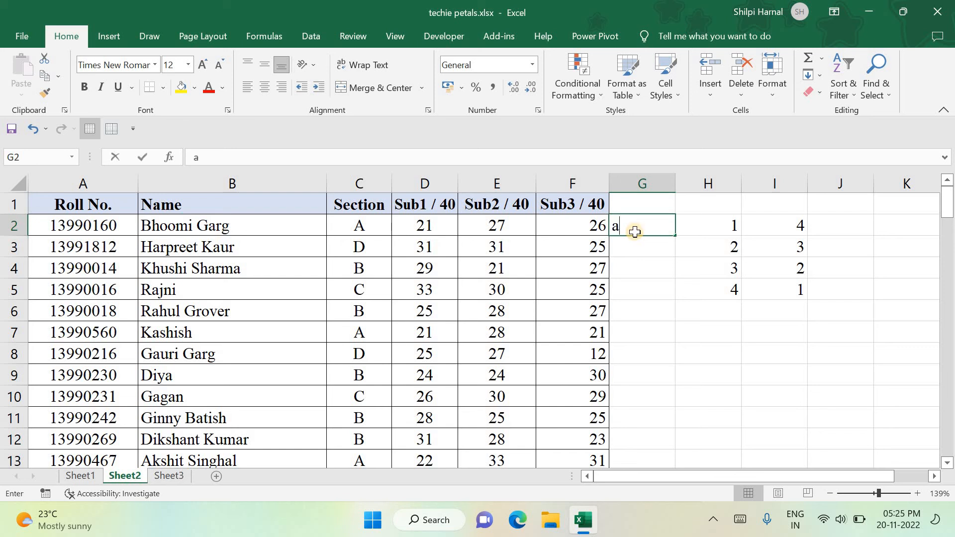
pyautogui.press('Return')
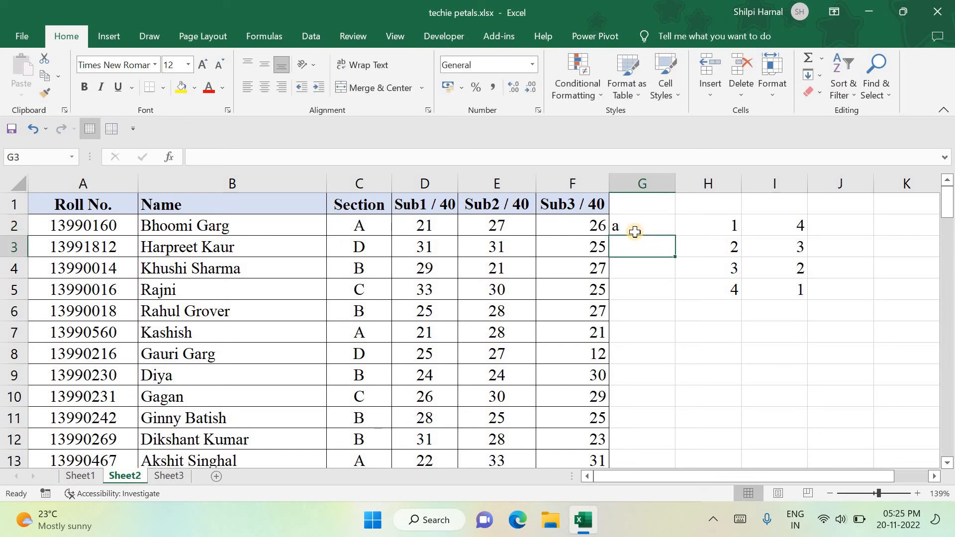
pyautogui.write('b')
pyautogui.press('Return')
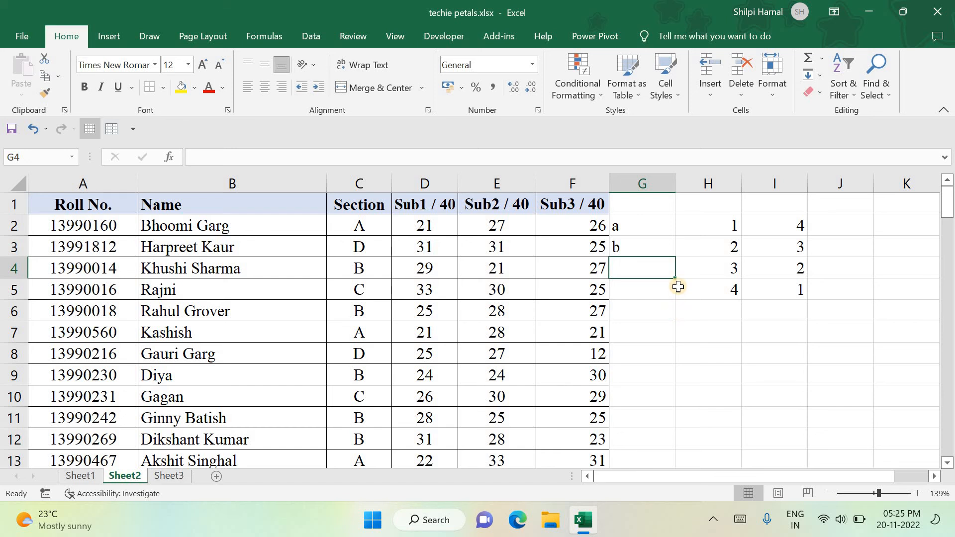
# Enter the reverse-order sample letters z, y and x in cells G2 to G4, overwriting the existing letters
pyautogui.click(639, 227)
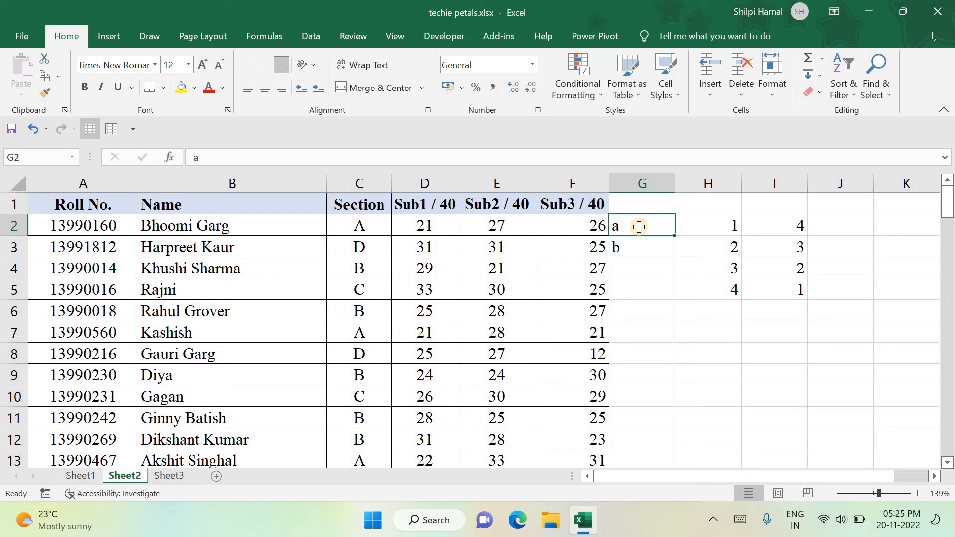
pyautogui.write('z')
pyautogui.press('Return')
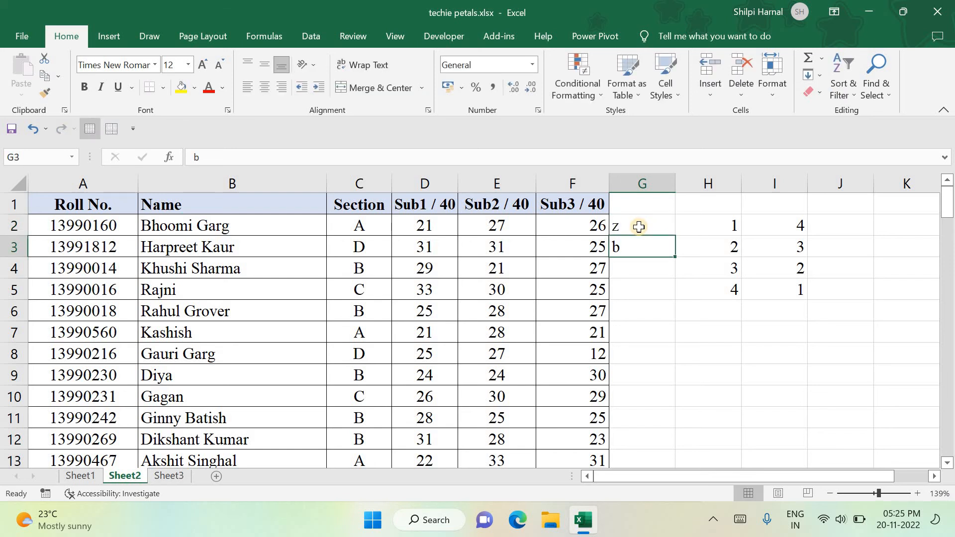
pyautogui.write('y')
pyautogui.press('Return')
pyautogui.write('x')
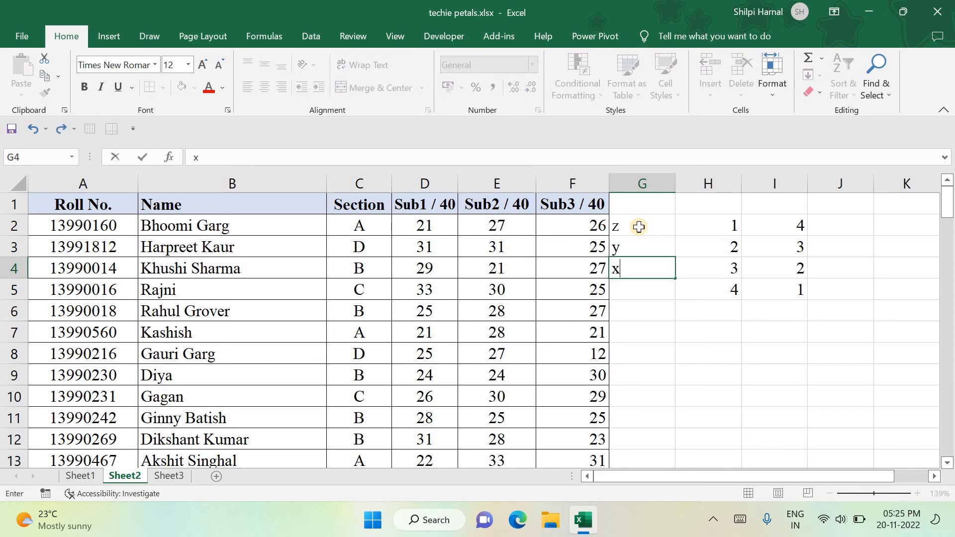
pyautogui.press('Return')
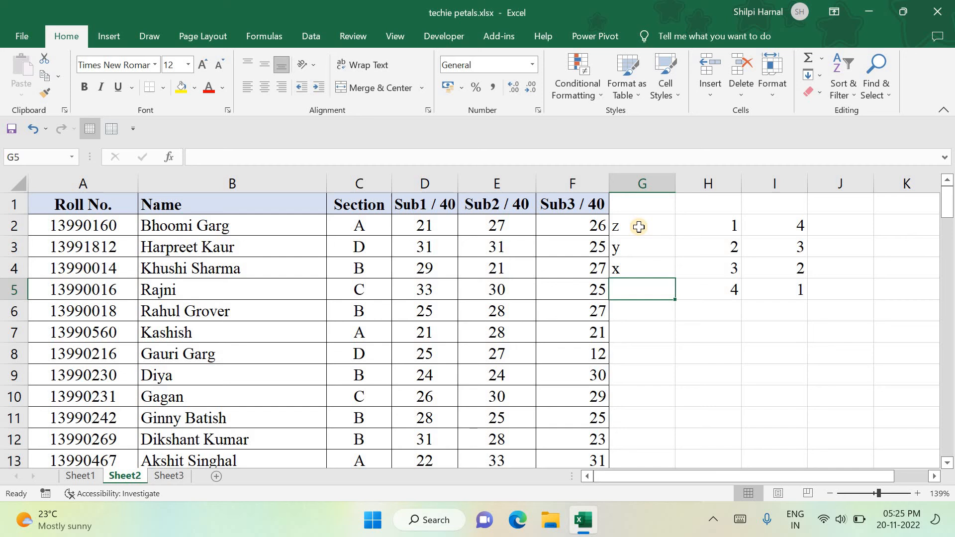
# Clear the sample letters from cells G2 to G4
pyautogui.moveTo(638, 227); pyautogui.dragTo(816, 293)
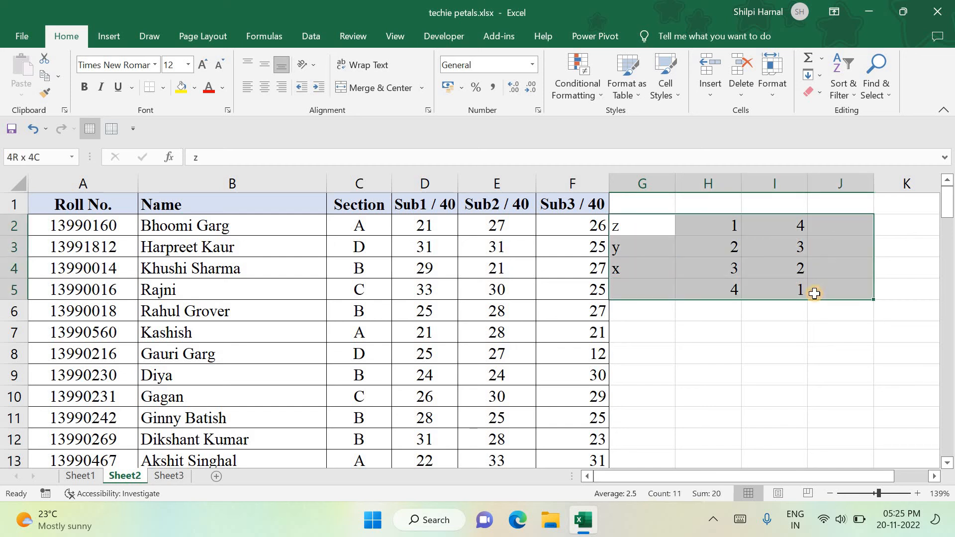
pyautogui.moveTo(661, 222); pyautogui.dragTo(655, 279)
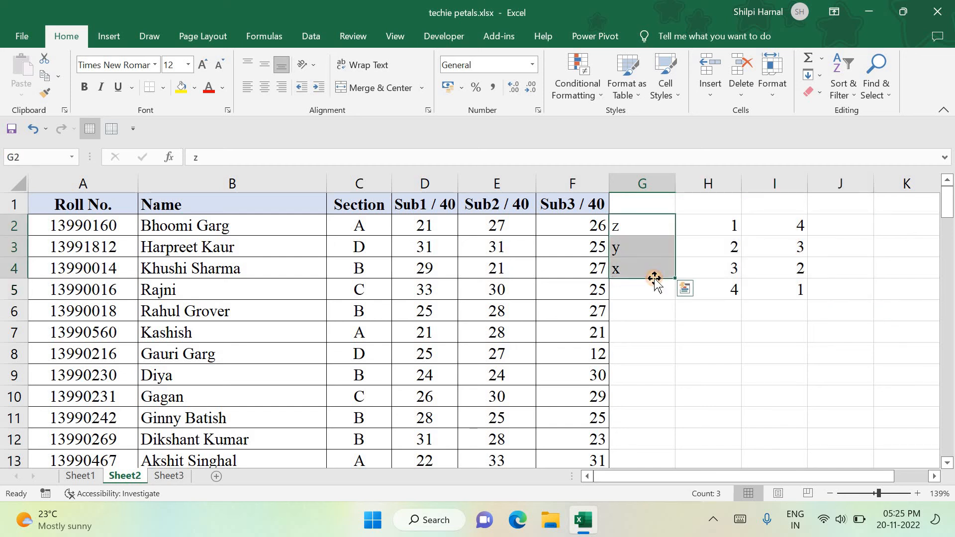
pyautogui.press('Delete')
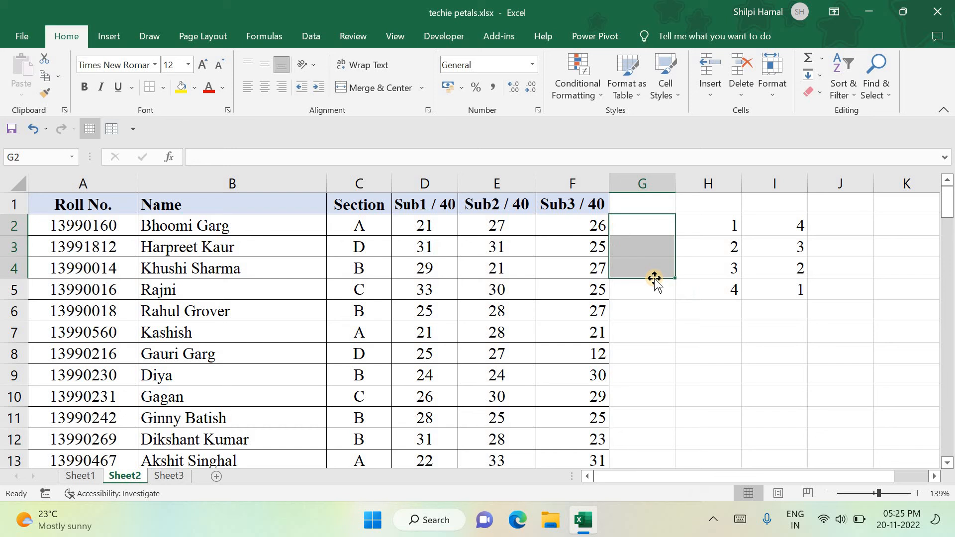
# Label the two sample number lists with "asc" in H6 and "desc" in I6
pyautogui.click(709, 314)
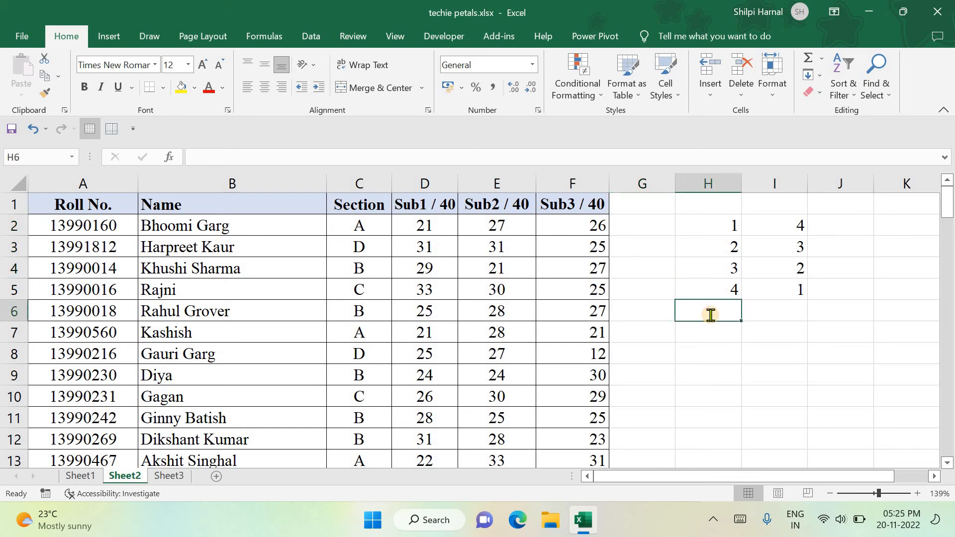
pyautogui.write('asc')
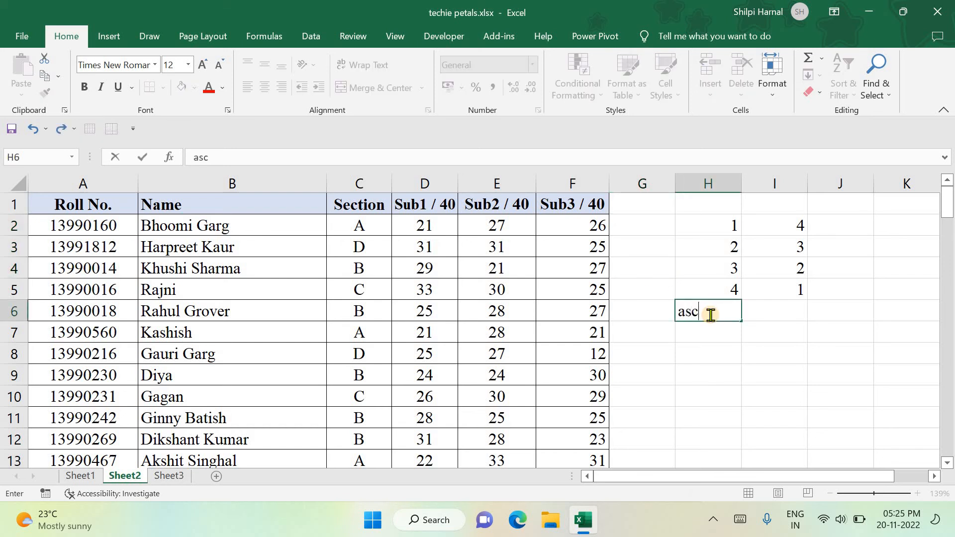
pyautogui.click(790, 308)
pyautogui.write('desc')
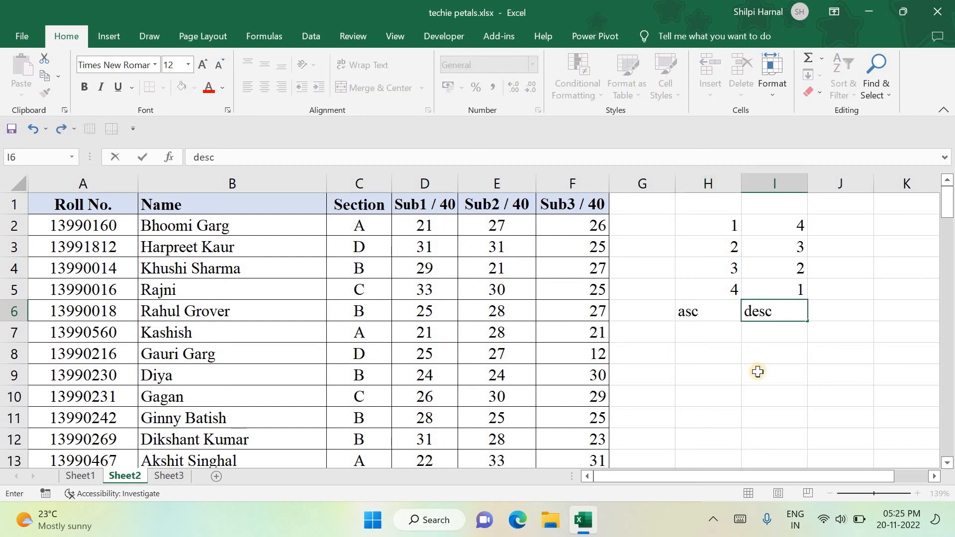
# Clear the sample numbers and their labels from the range H2:I6
pyautogui.moveTo(706, 225); pyautogui.dragTo(792, 309)
pyautogui.press('Delete')
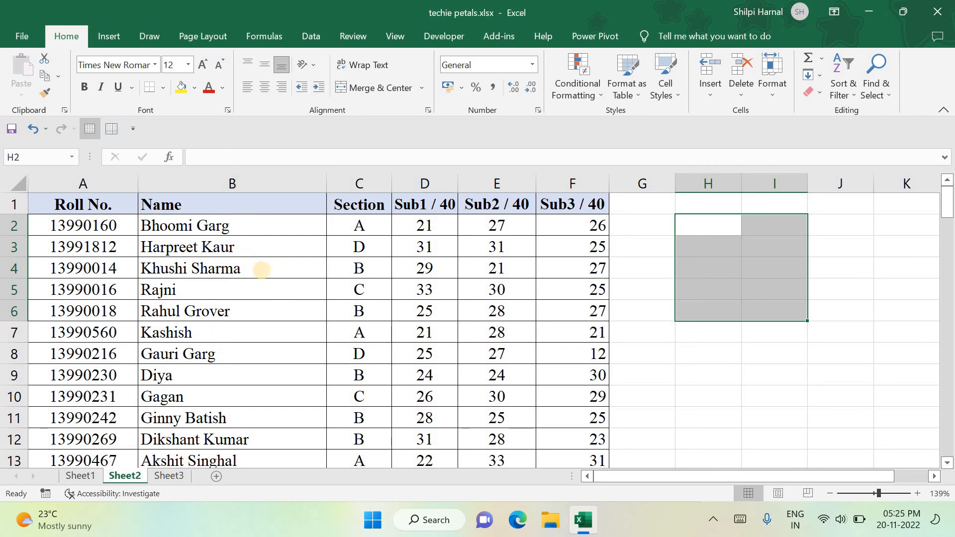
# Select the student records in A7:F7, A10:F10 and A13:F13 together as a multiple selection
pyautogui.click(104, 204)
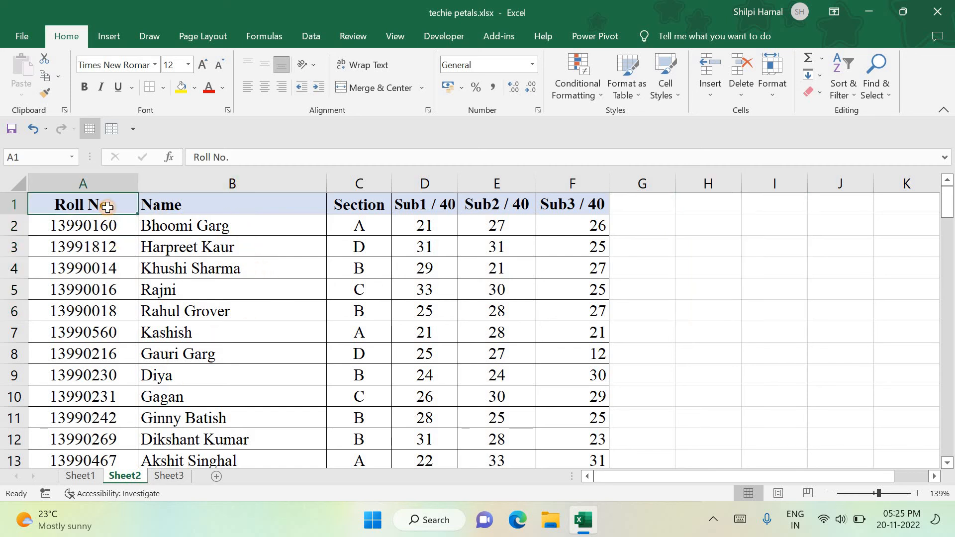
pyautogui.moveTo(78, 333); pyautogui.dragTo(567, 332)
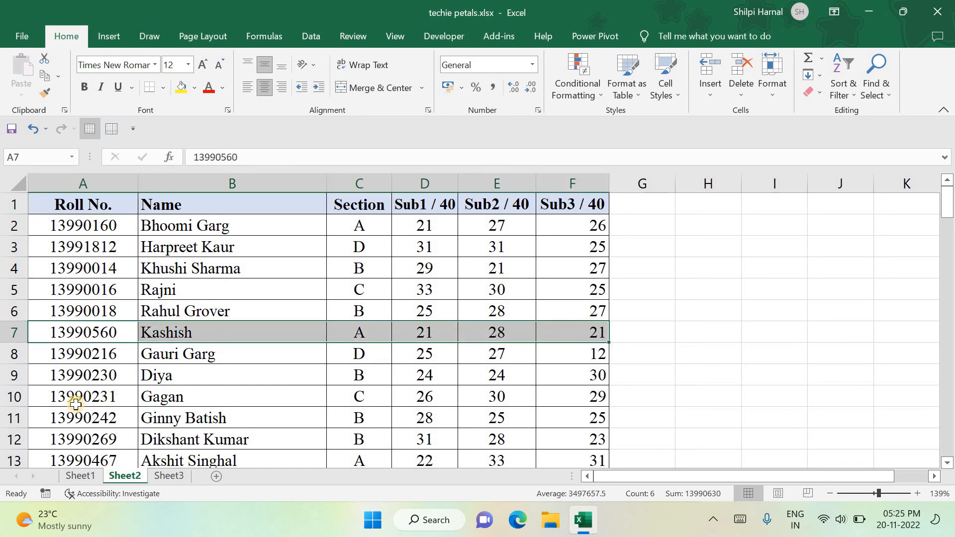
pyautogui.moveTo(75, 398); pyautogui.dragTo(571, 398)
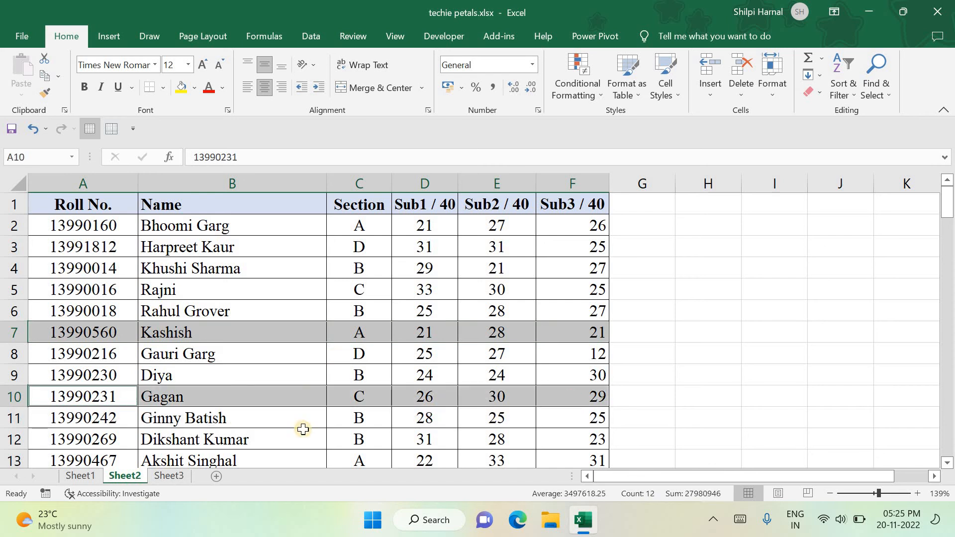
pyautogui.scroll(-2, 303, 429)
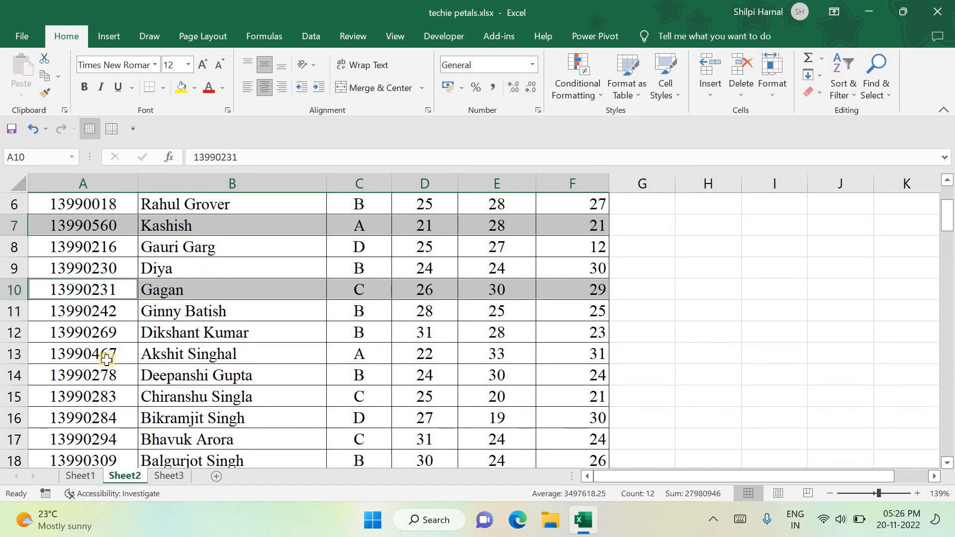
pyautogui.moveTo(107, 359); pyautogui.dragTo(573, 354)
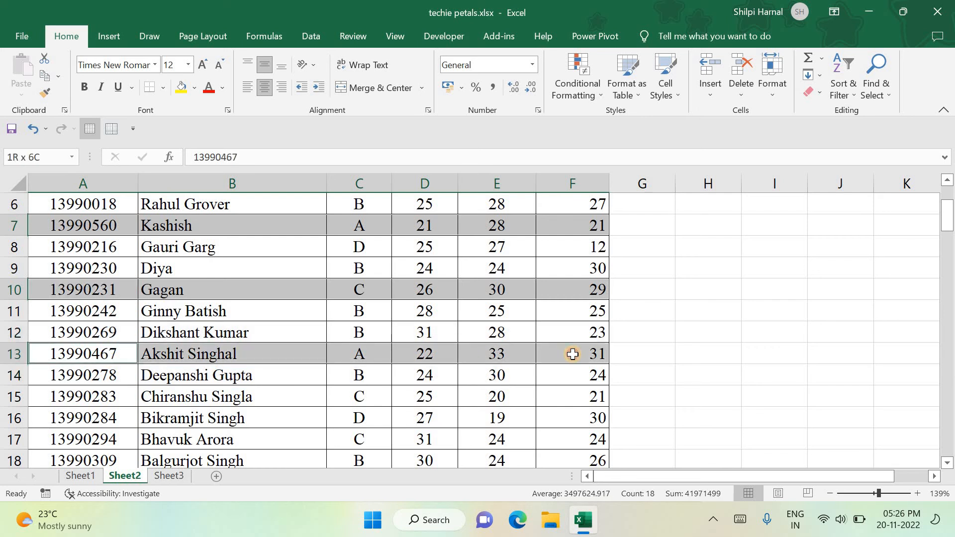
# Shade the selected student records in rows 7, 10 and 13 with a light orange fill
pyautogui.click(194, 88)
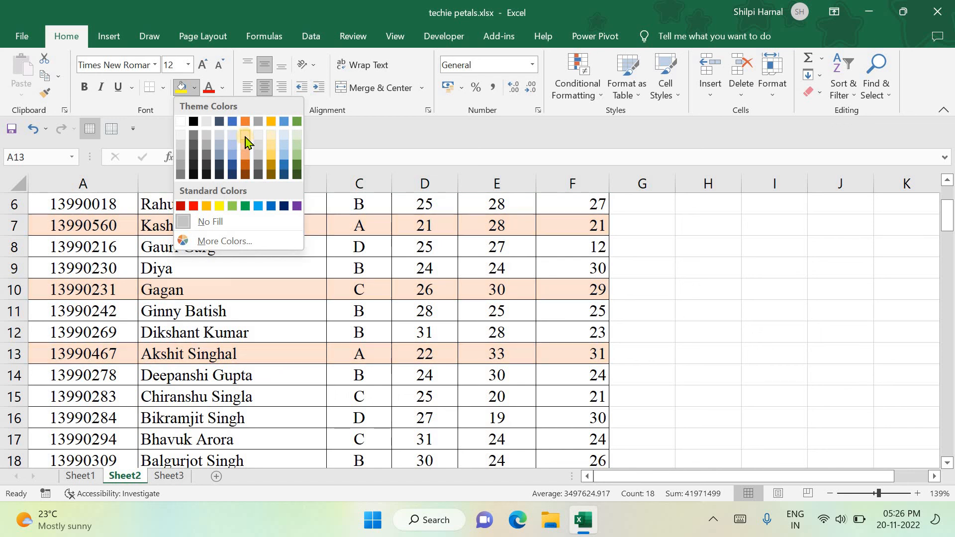
pyautogui.click(246, 135)
pyautogui.click(555, 337)
pyautogui.scroll(2, 558, 336)
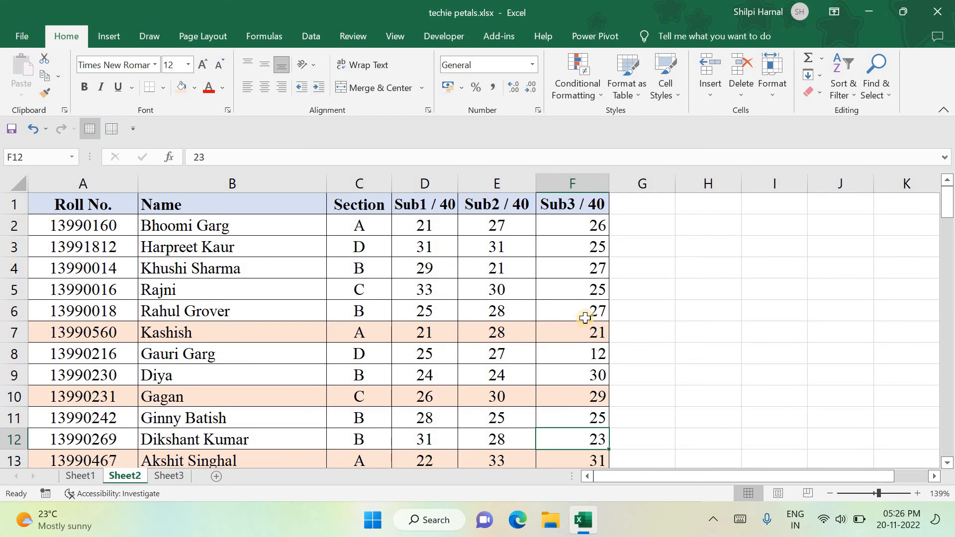
pyautogui.scroll(-2, 582, 316)
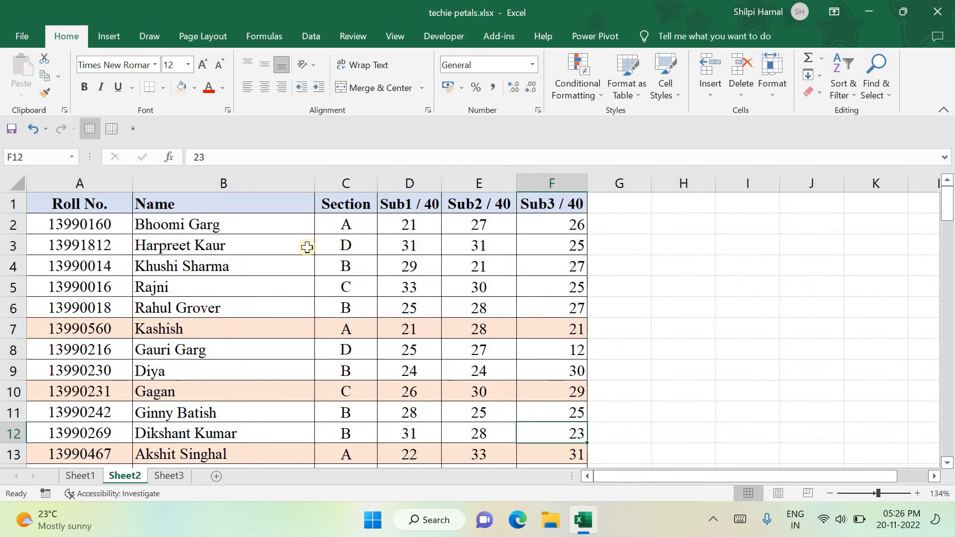
# Sort the Roll No. column from smallest to largest, continuing with the current selection only
pyautogui.click(105, 183)
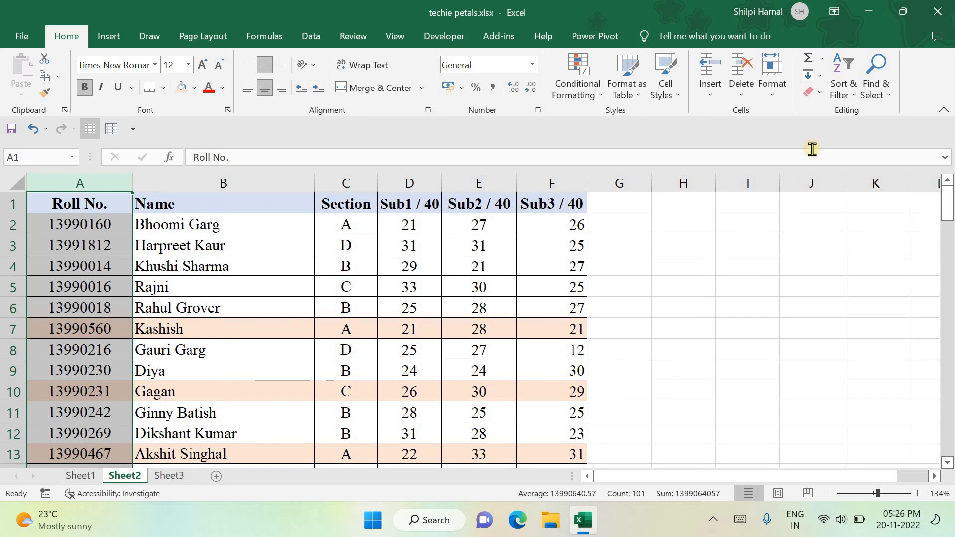
pyautogui.click(849, 98)
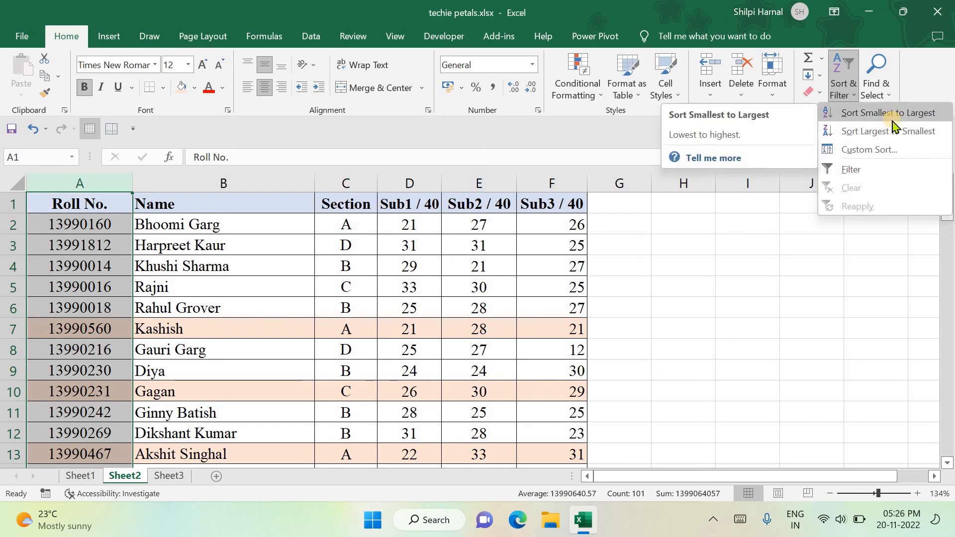
pyautogui.click(865, 114)
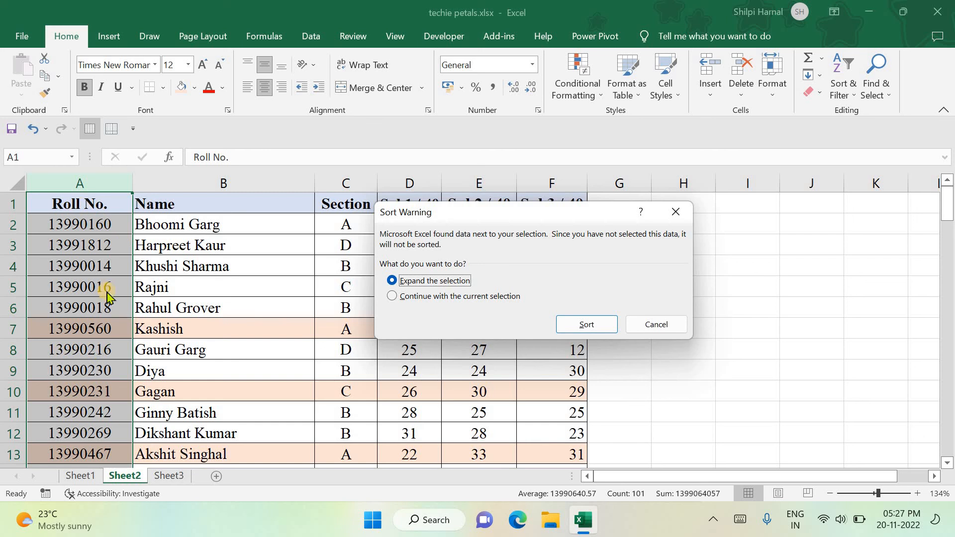
pyautogui.click(410, 298)
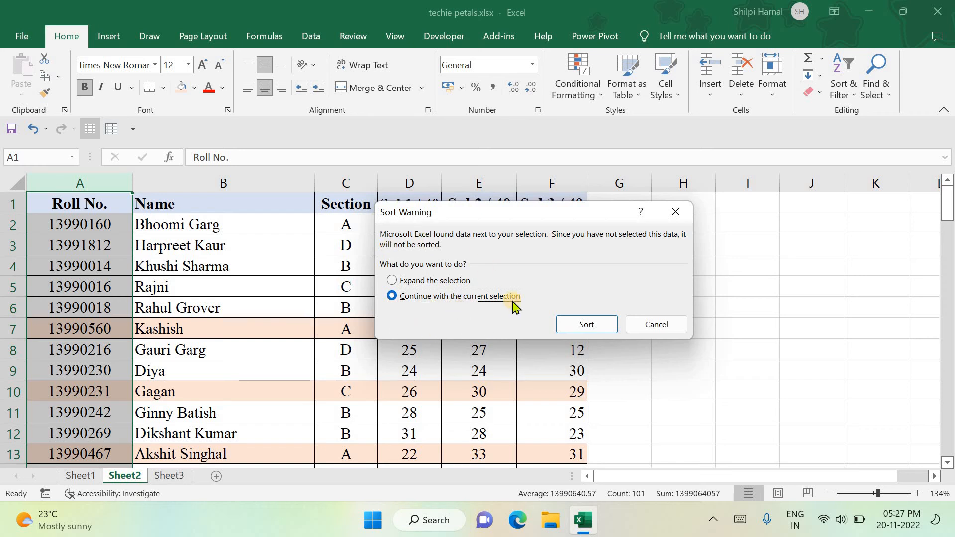
pyautogui.click(582, 326)
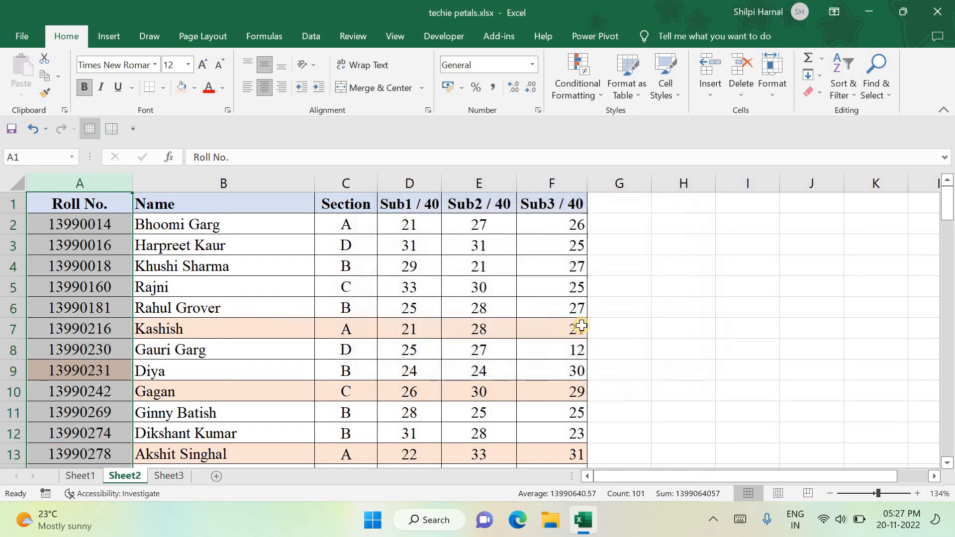
# Examine the sorted roll numbers in column A, comparing the positions of the shaded roll numbers with the shaded record rows
pyautogui.click(384, 353)
pyautogui.scroll(-2, 384, 354)
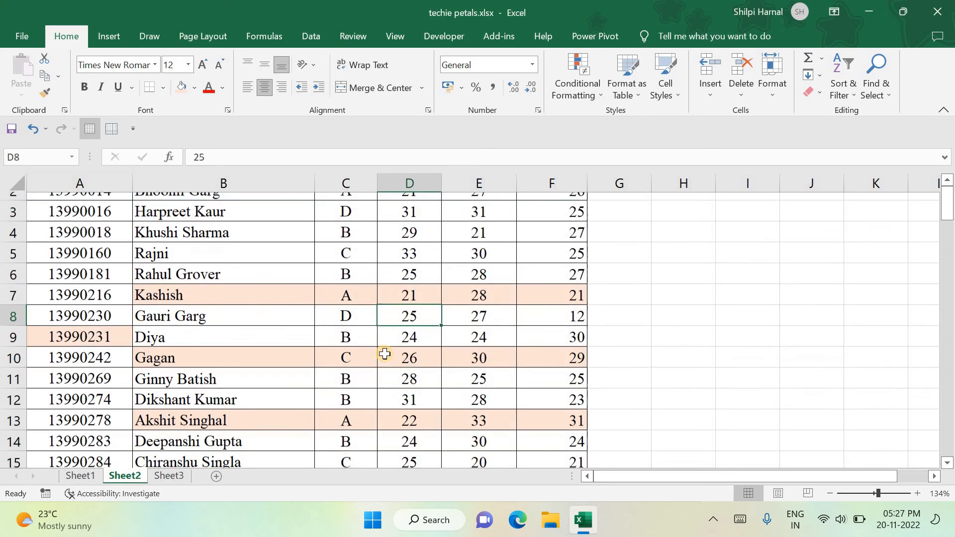
pyautogui.scroll(-3, 385, 353)
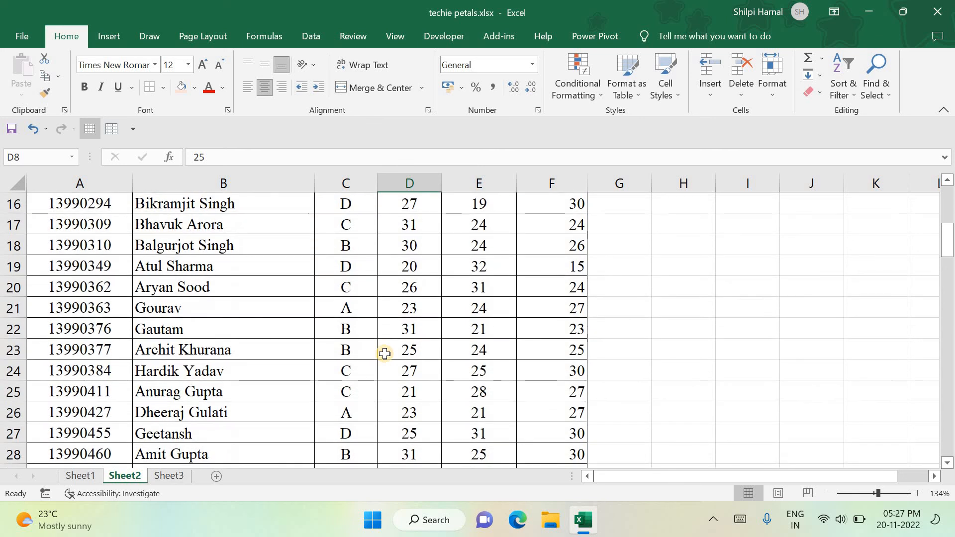
pyautogui.scroll(5, 384, 354)
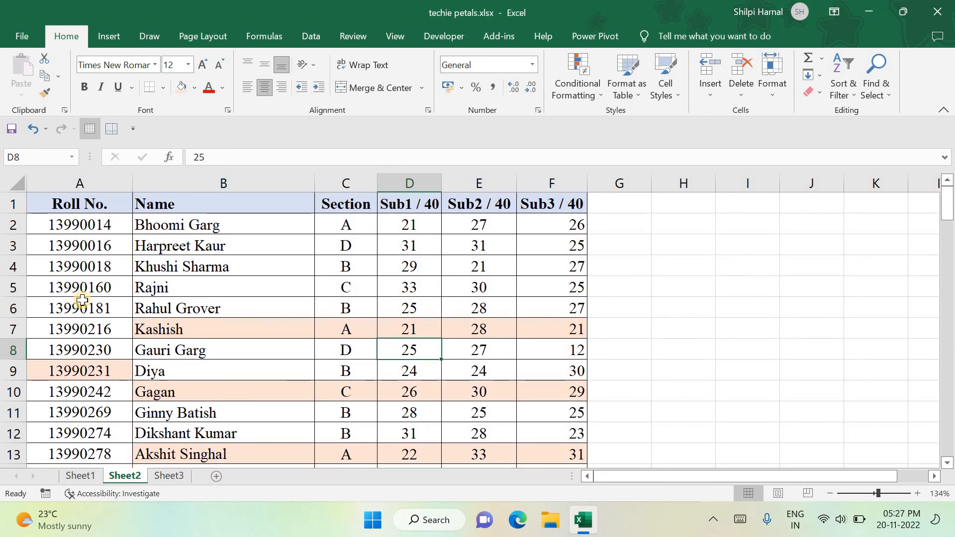
pyautogui.scroll(-2, 82, 299)
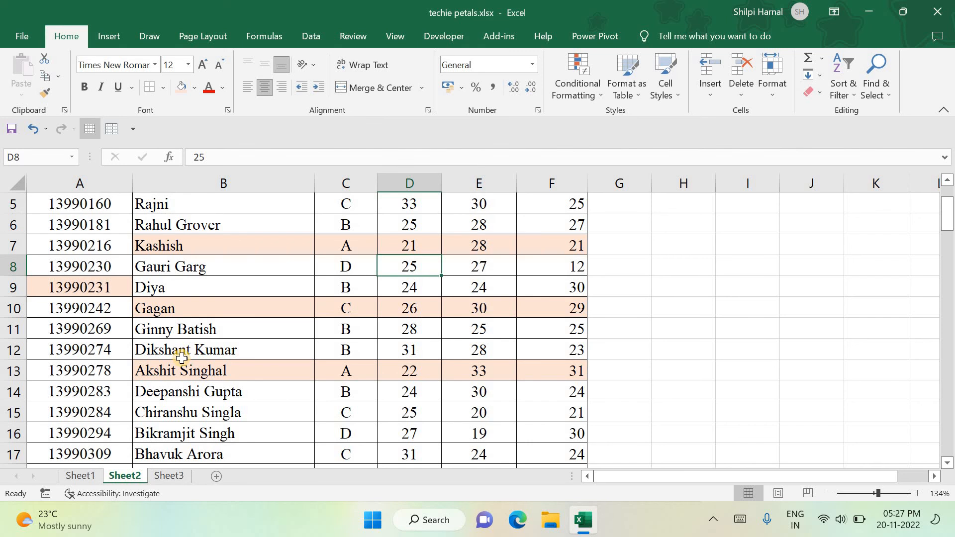
pyautogui.scroll(-6, 182, 358)
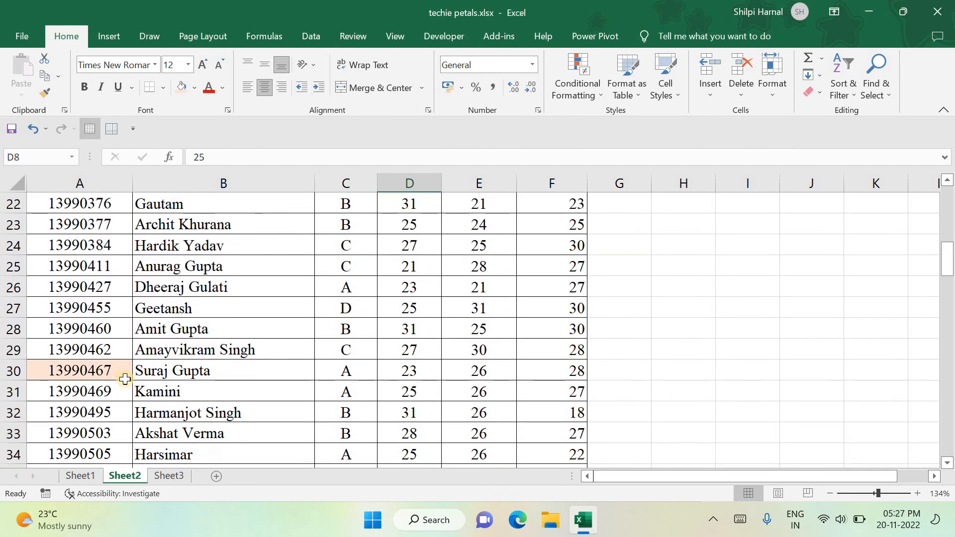
pyautogui.scroll(-5, 209, 397)
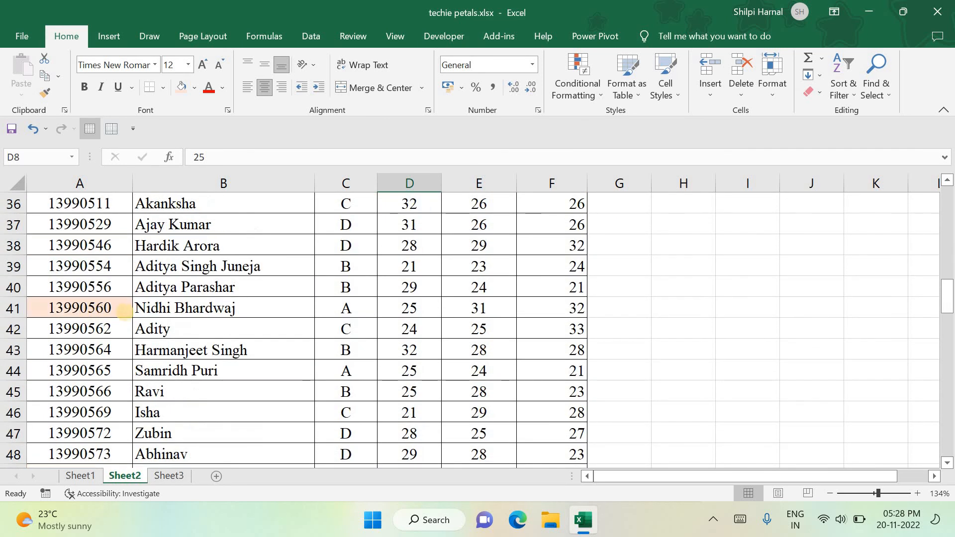
pyautogui.scroll(12, 125, 313)
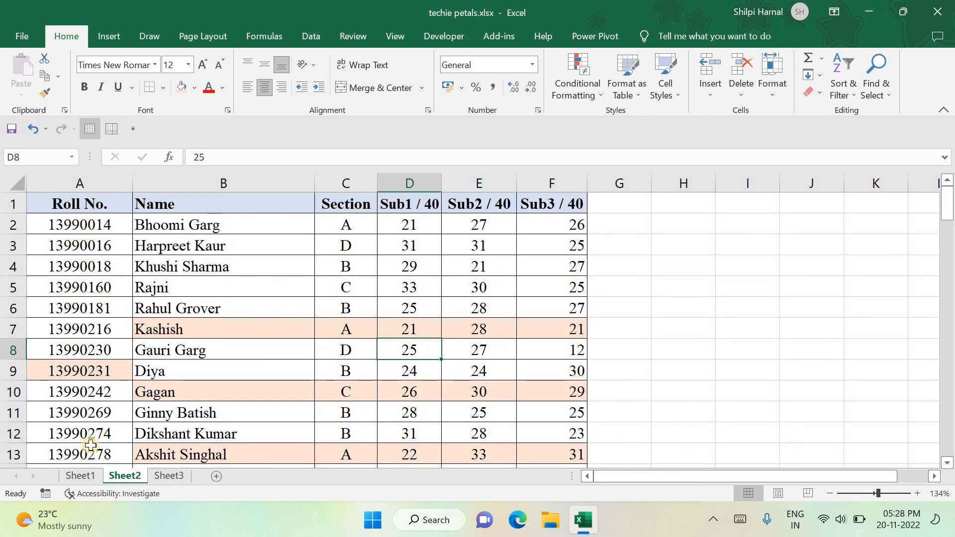
# Check the first record's roll number, name, section and Sub1 mark across cells A2 to D2
pyautogui.click(89, 183)
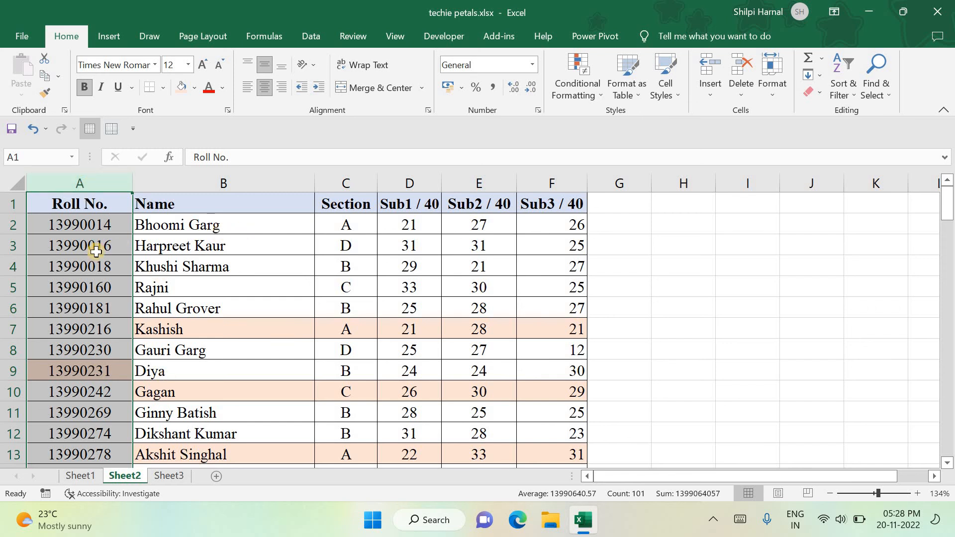
pyautogui.click(88, 222)
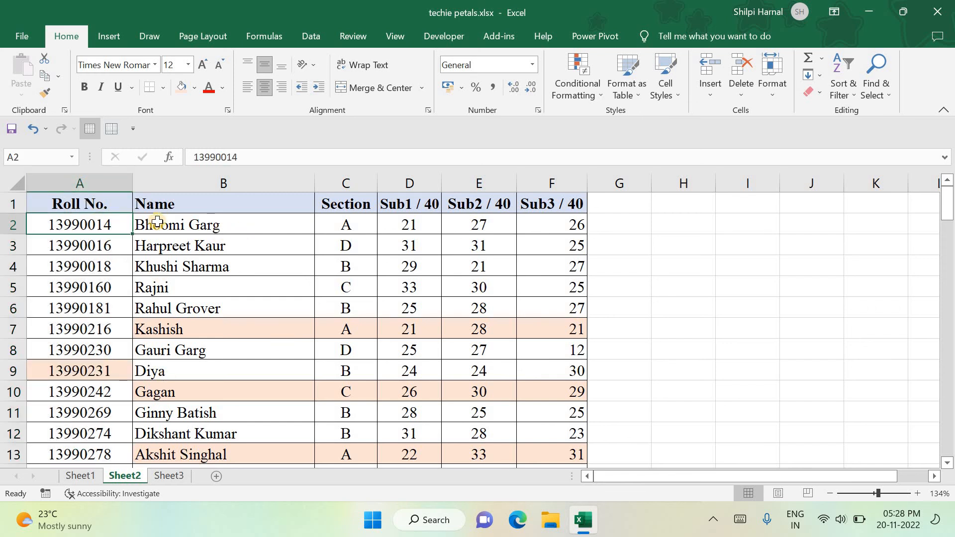
pyautogui.click(158, 222)
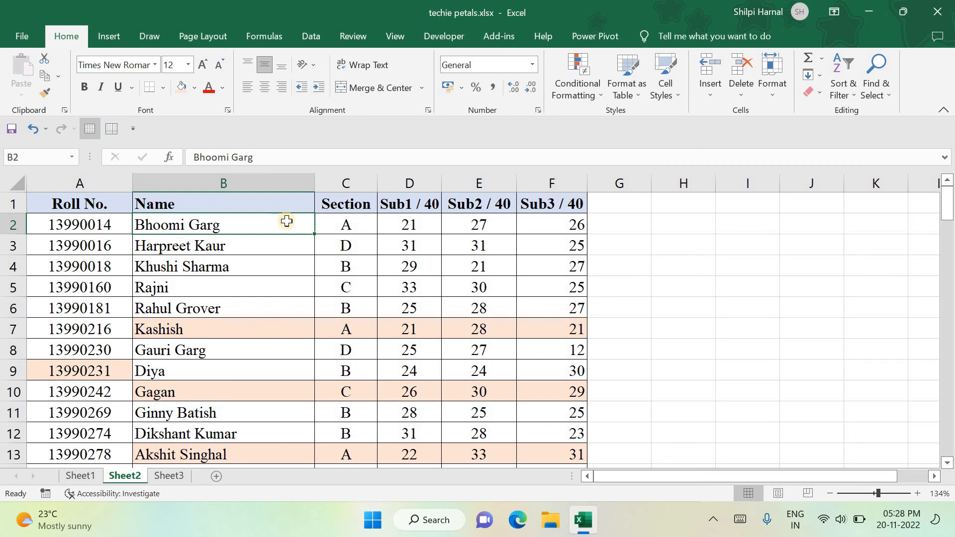
pyautogui.click(344, 218)
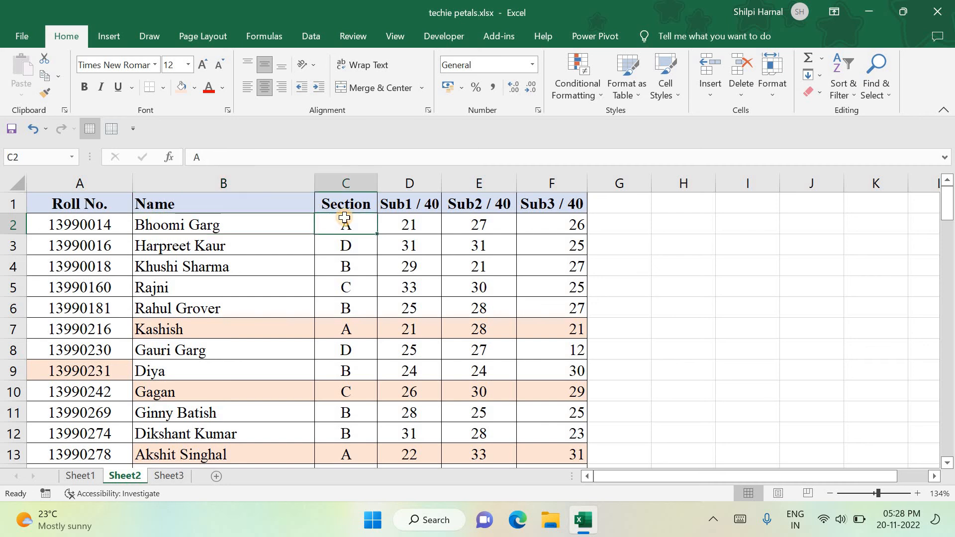
pyautogui.click(431, 222)
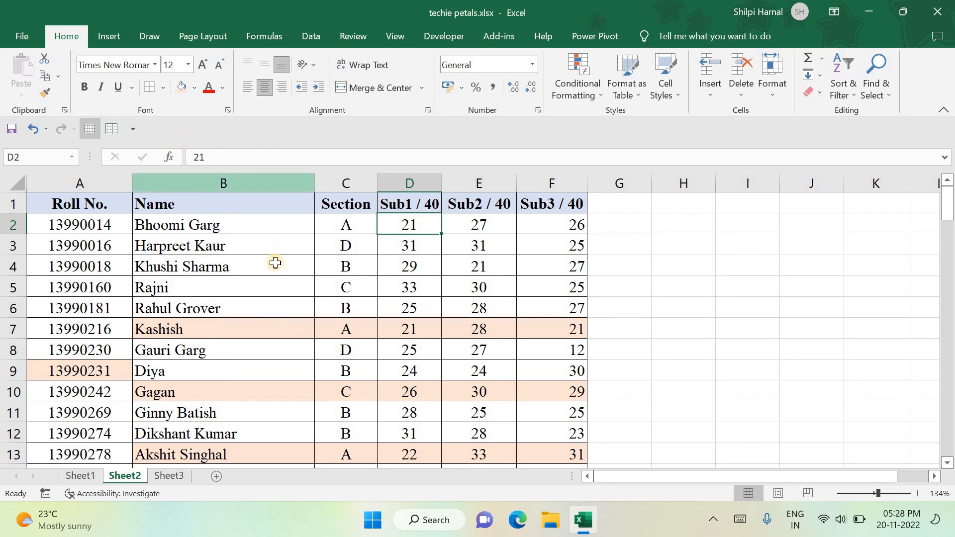
# Undo the sort applied to the Roll No. column alone
pyautogui.click(33, 130)
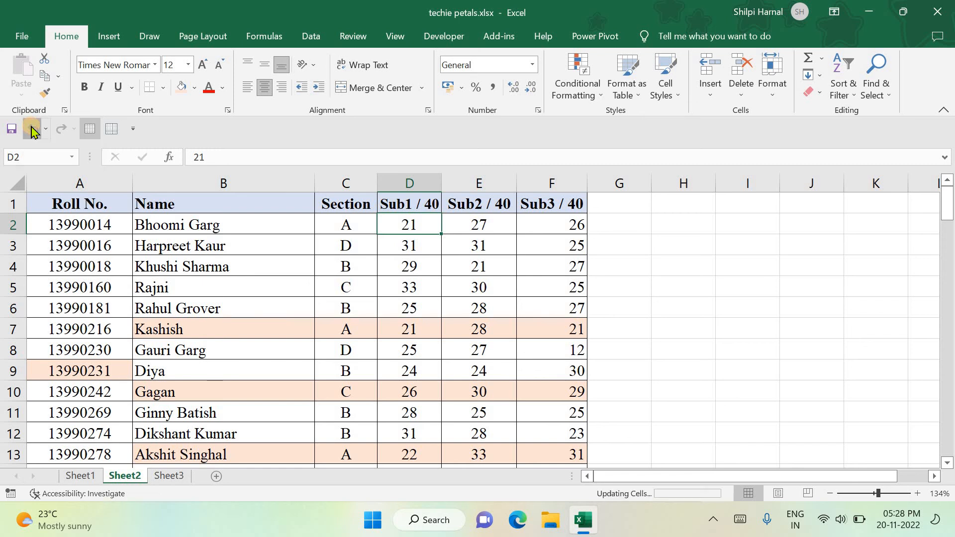
pyautogui.click(197, 264)
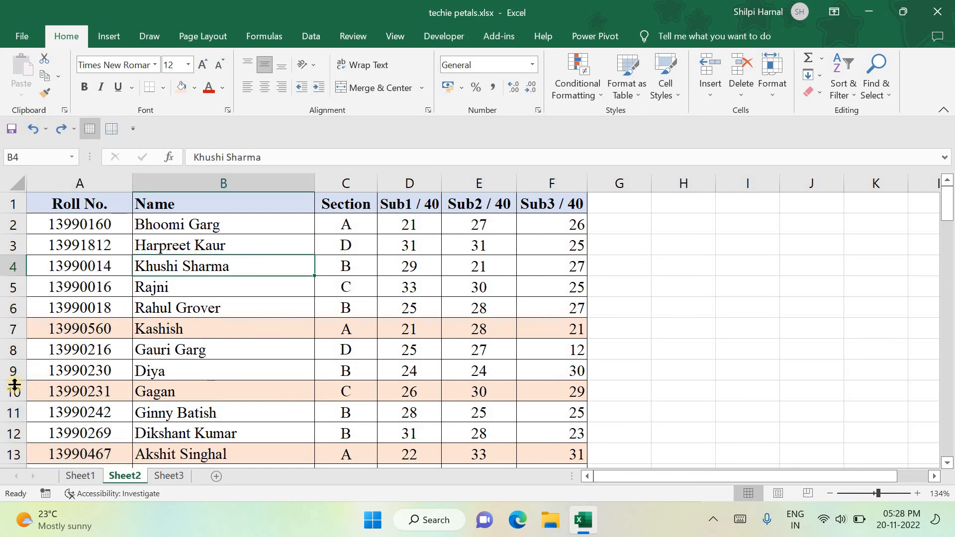
# Sort the table by Roll No. from smallest to largest, expanding the selection to include the adjacent columns
pyautogui.click(111, 184)
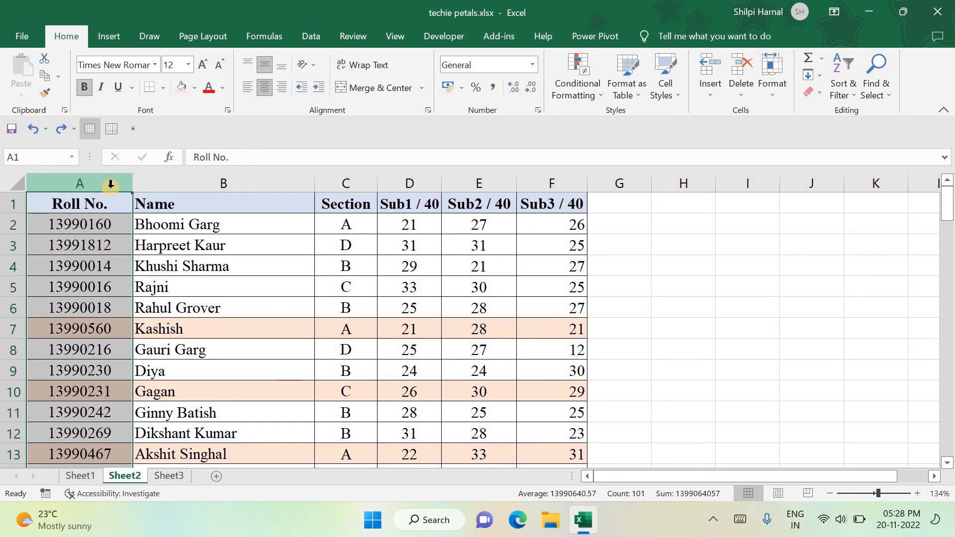
pyautogui.click(844, 85)
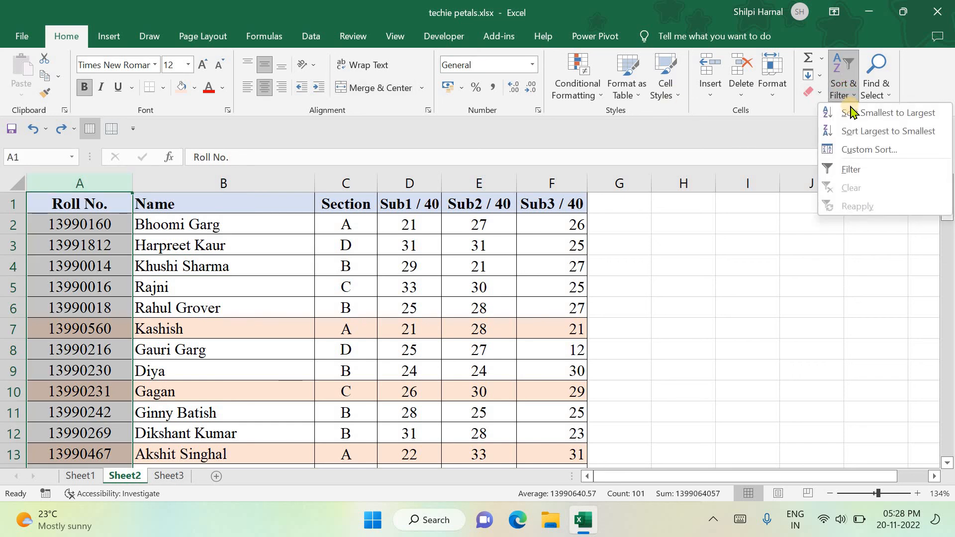
pyautogui.click(852, 113)
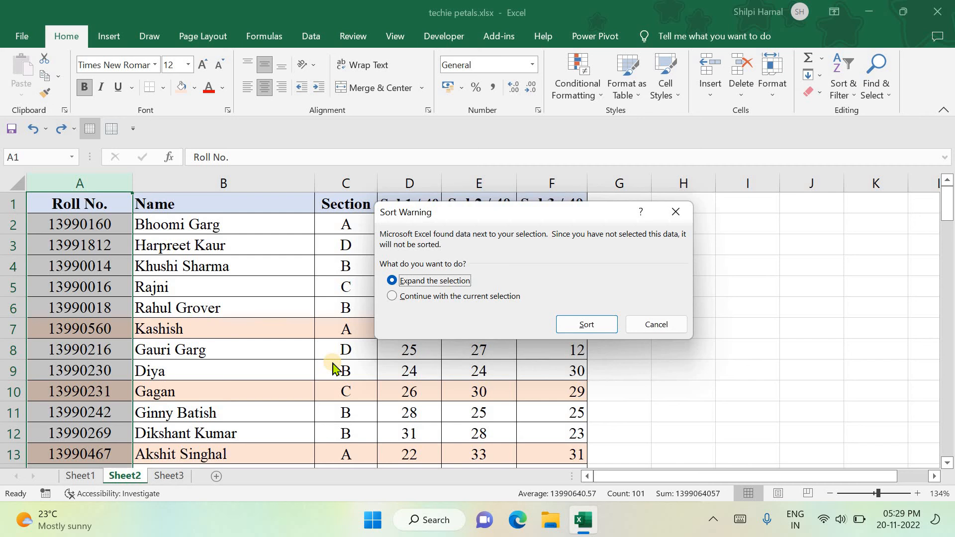
pyautogui.click(595, 322)
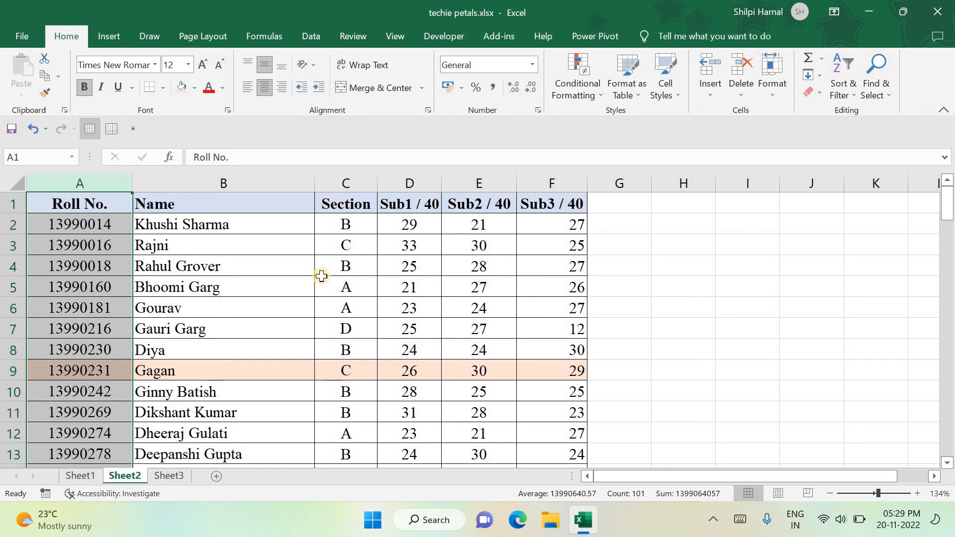
pyautogui.rightClick(322, 276)
pyautogui.press('Escape')
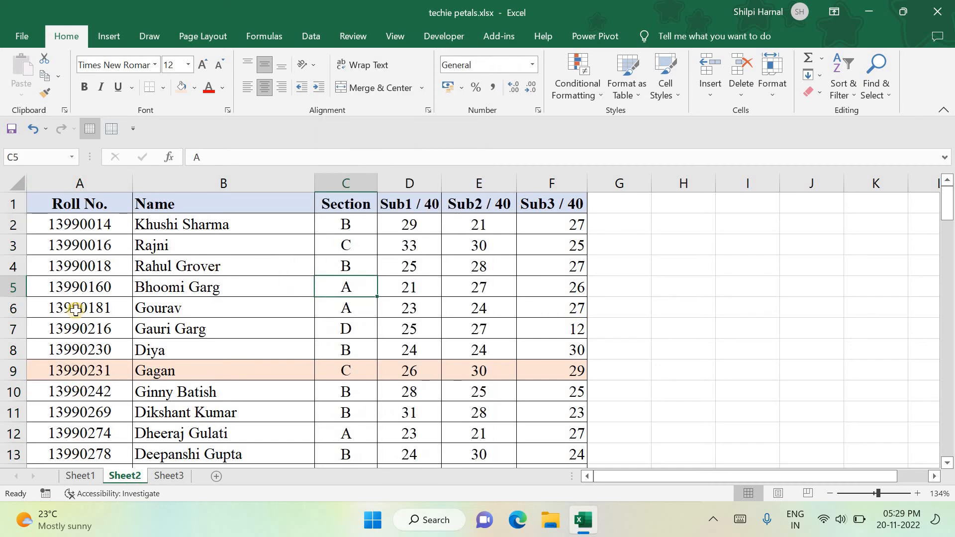
# Examine the sorted table through row 101, checking whether the shaded records in rows 9, 30 and 41 stay together with their details
pyautogui.scroll(-6, 76, 311)
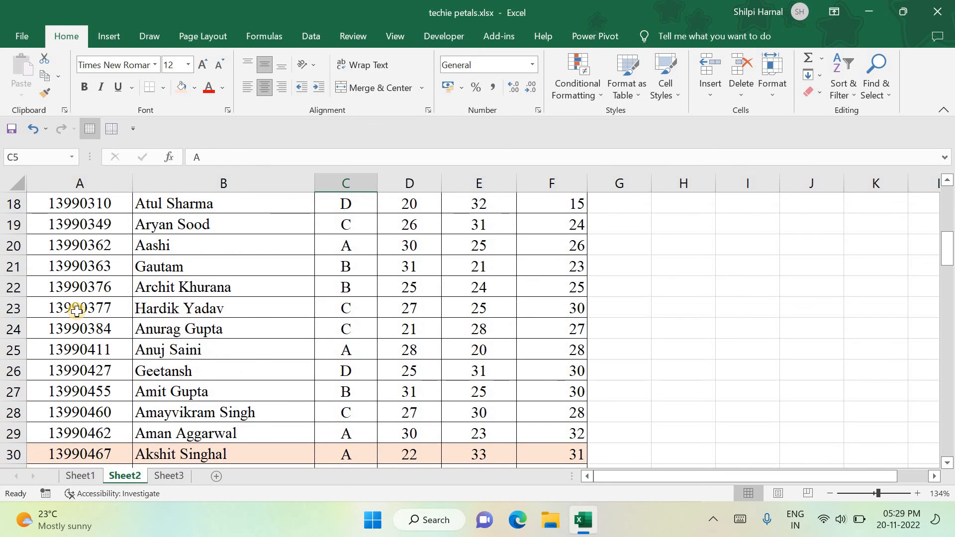
pyautogui.scroll(6, 76, 311)
pyautogui.scroll(-2, 76, 311)
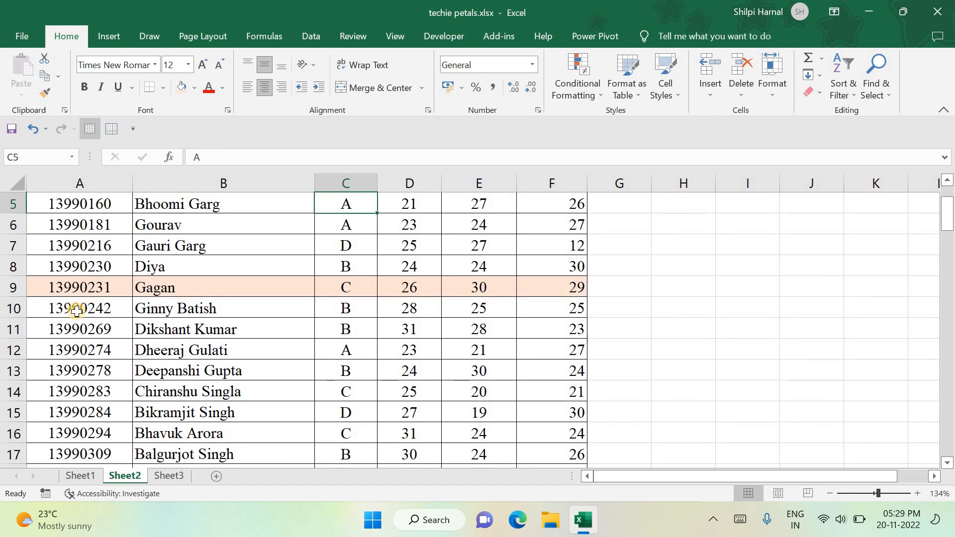
pyautogui.click(12, 292)
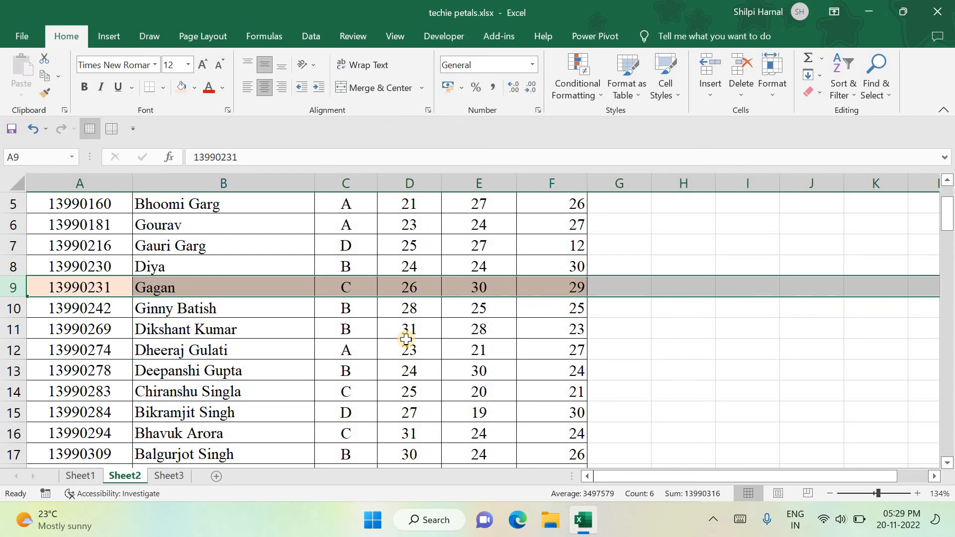
pyautogui.scroll(-7, 406, 339)
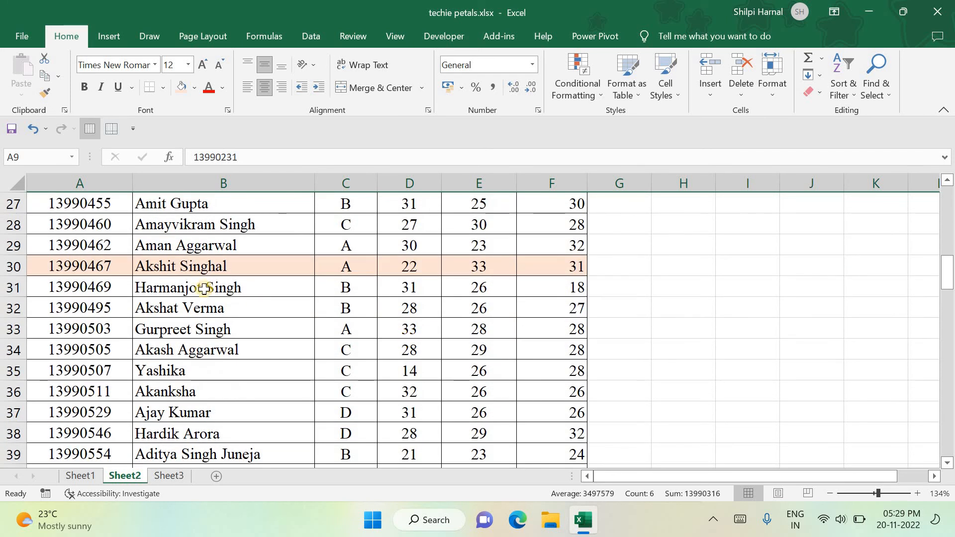
pyautogui.click(6, 266)
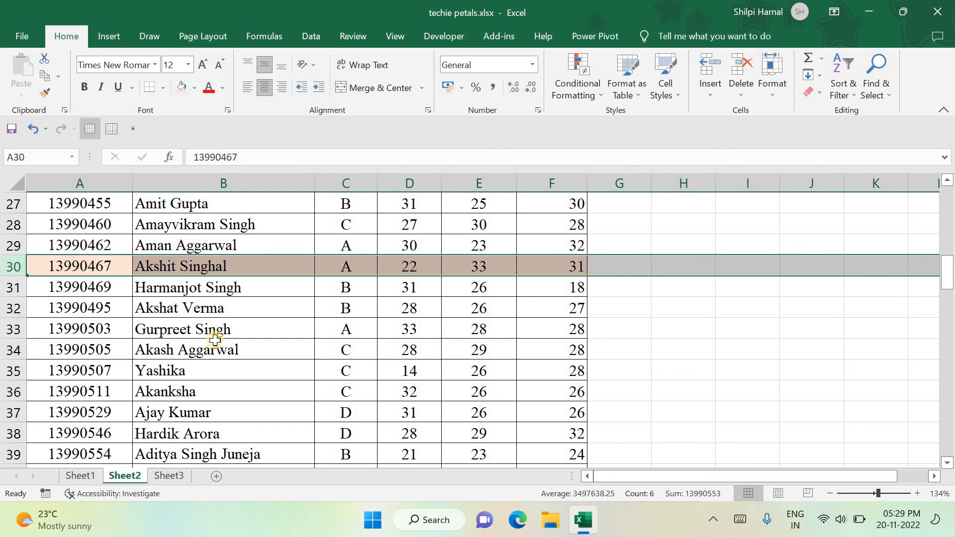
pyautogui.scroll(-1, 215, 340)
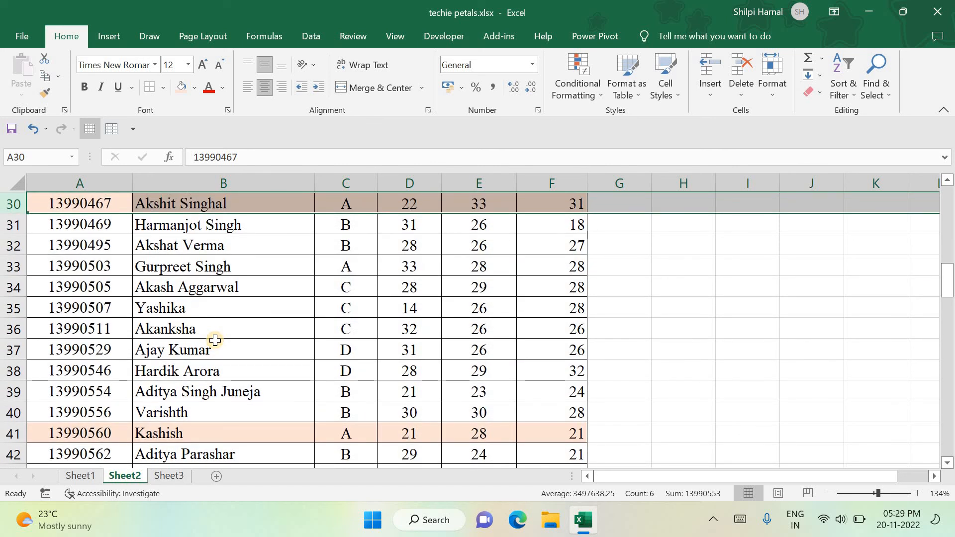
pyautogui.scroll(-3, 214, 340)
pyautogui.scroll(-7, 226, 381)
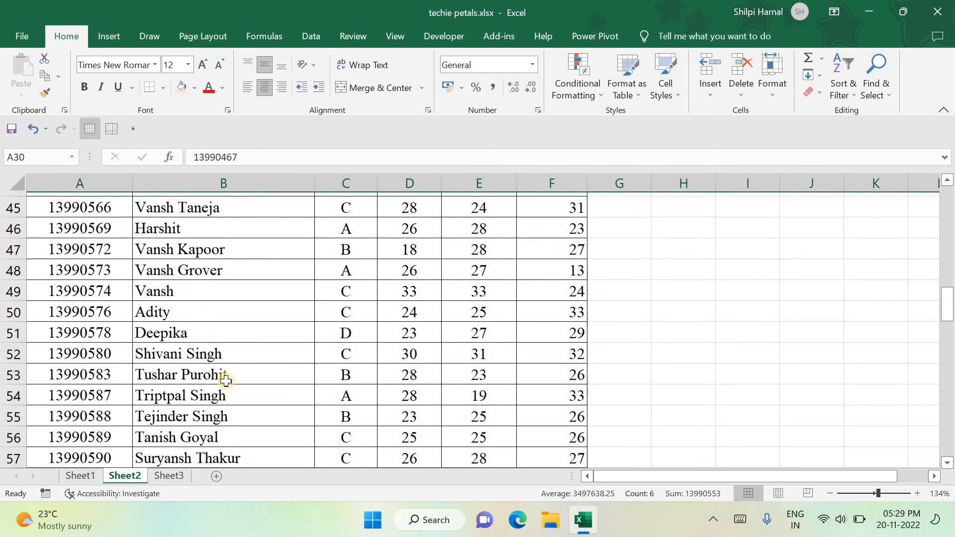
pyautogui.scroll(-10, 226, 381)
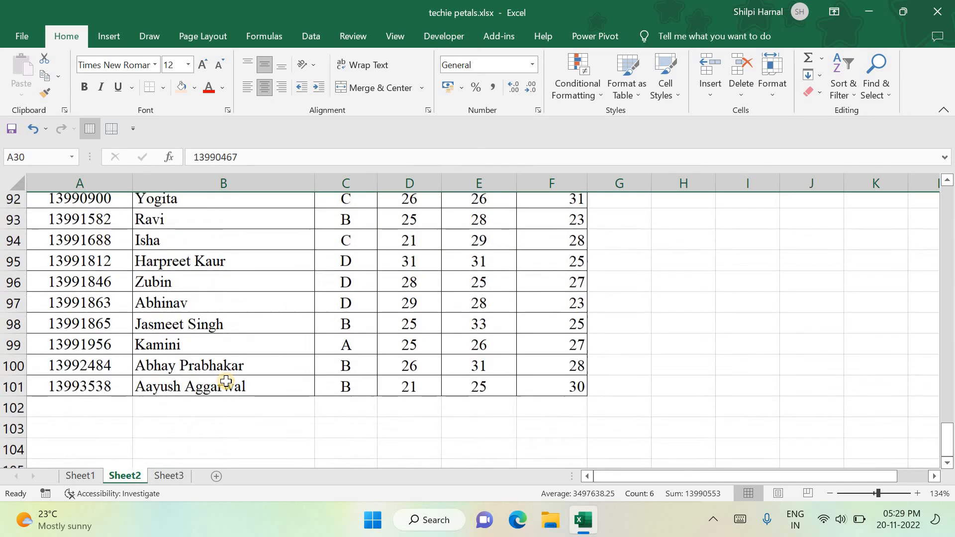
# Sort the table by Name from Z to A, expanding the selection to include the adjacent columns
pyautogui.scroll(18, 226, 380)
pyautogui.scroll(11, 226, 381)
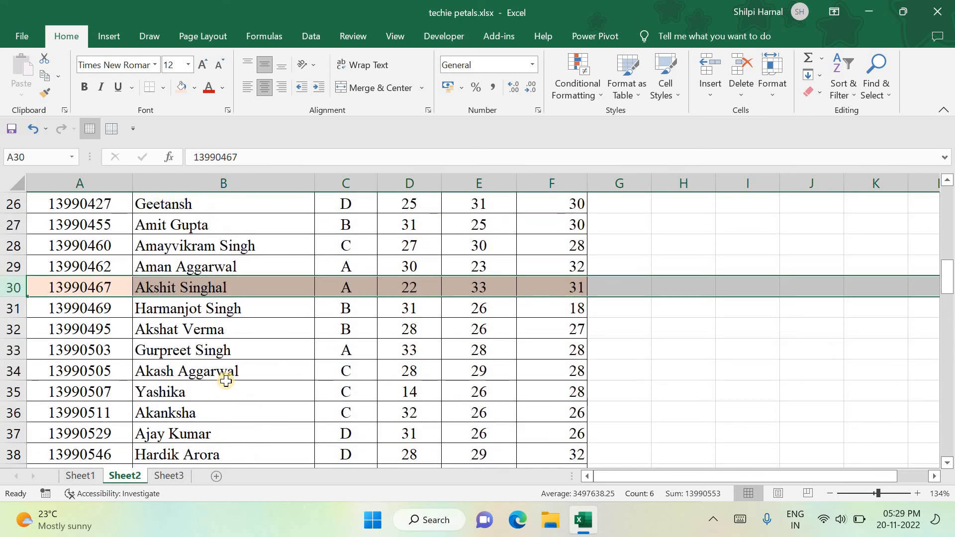
pyautogui.scroll(2, 226, 381)
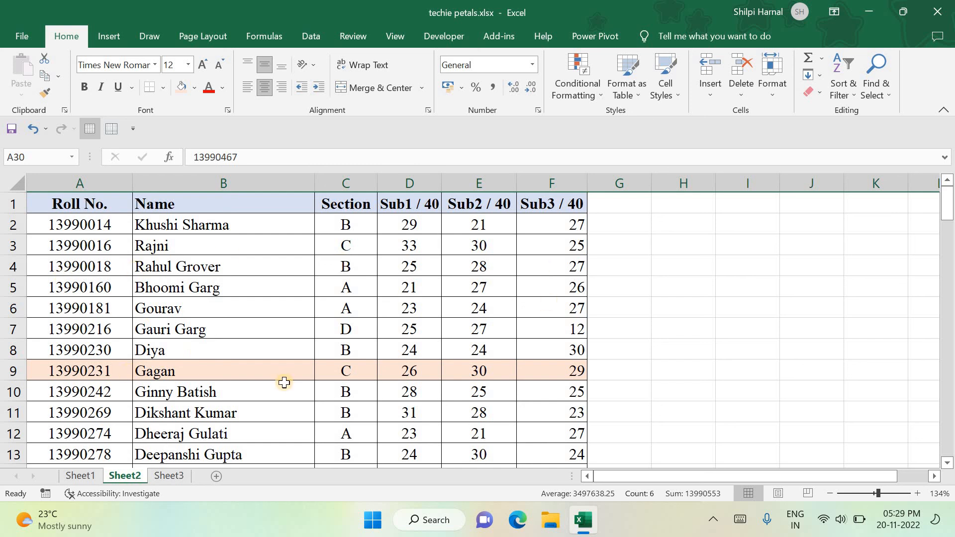
pyautogui.click(101, 228)
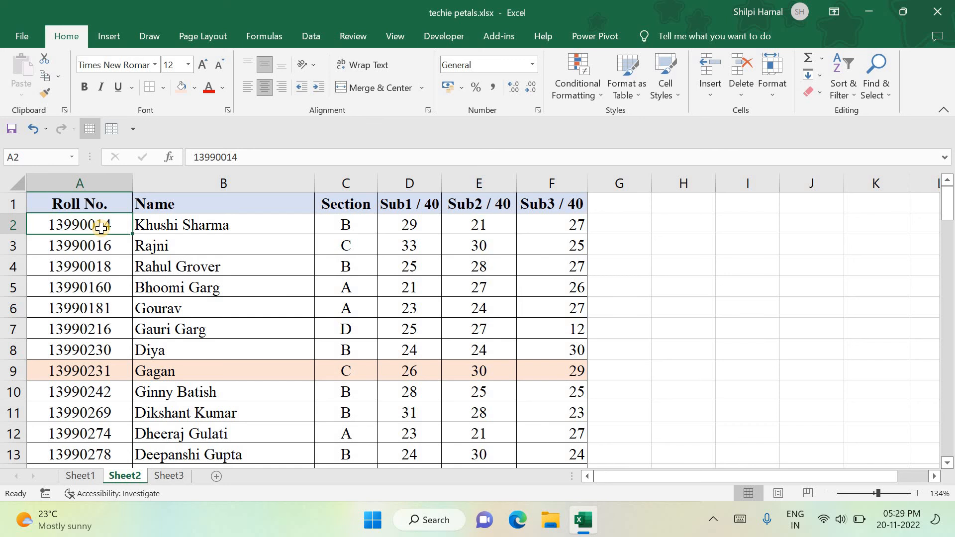
pyautogui.click(229, 174)
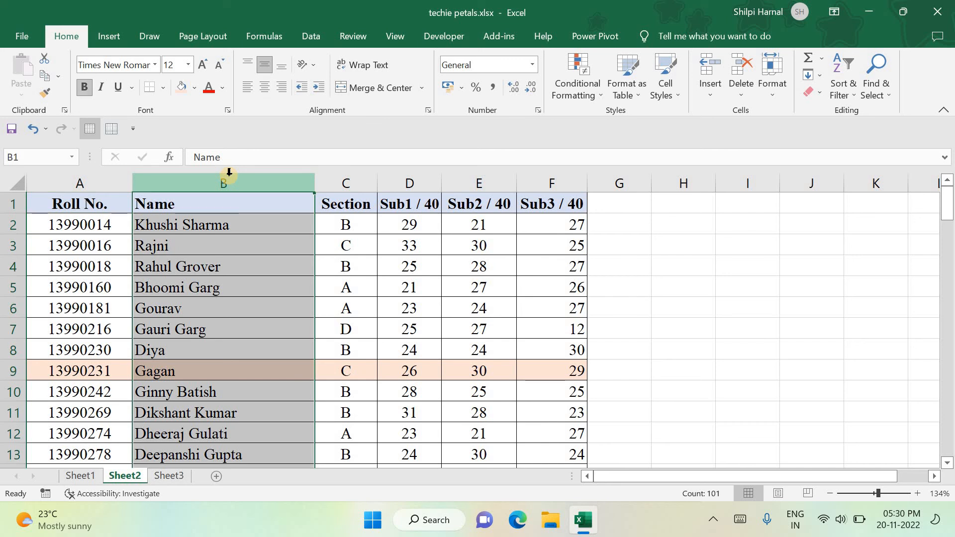
pyautogui.click(186, 264)
pyautogui.click(223, 180)
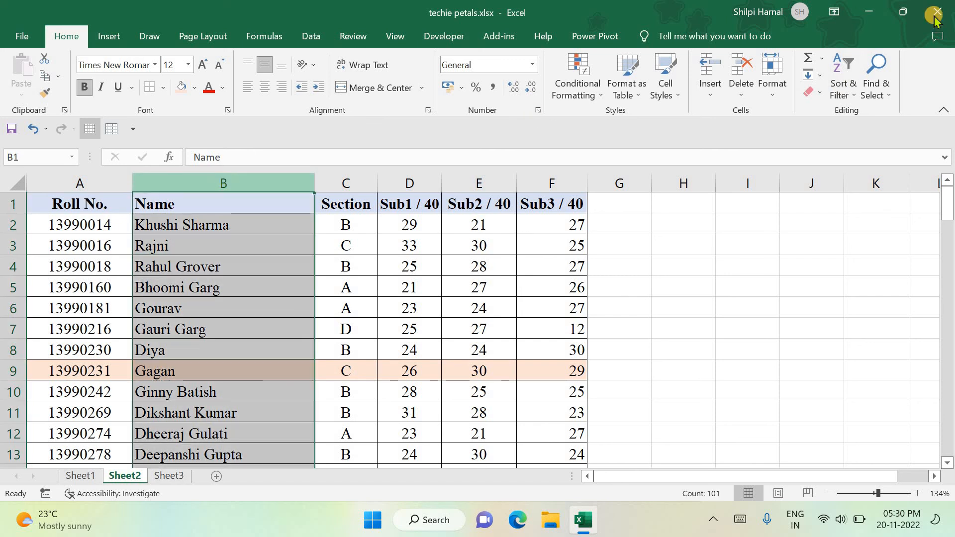
pyautogui.click(846, 82)
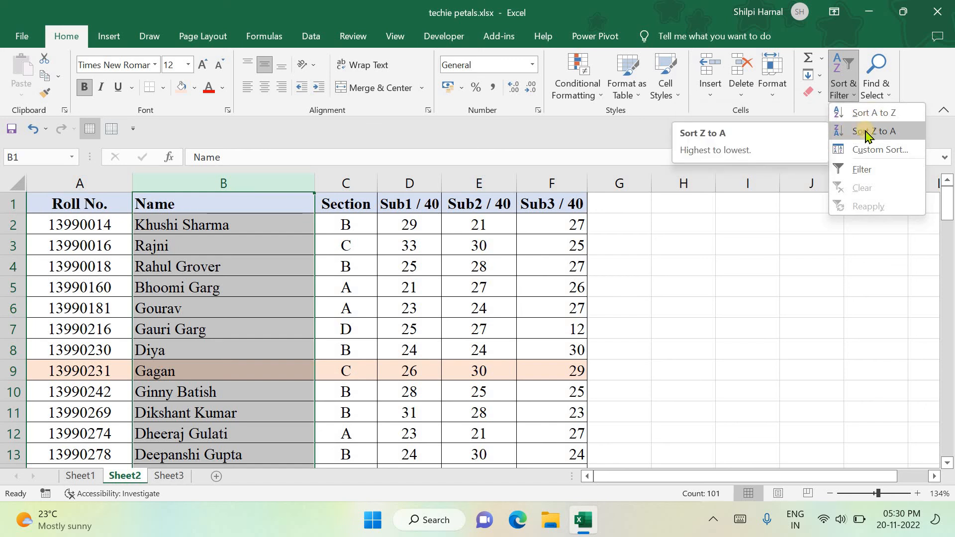
pyautogui.click(866, 132)
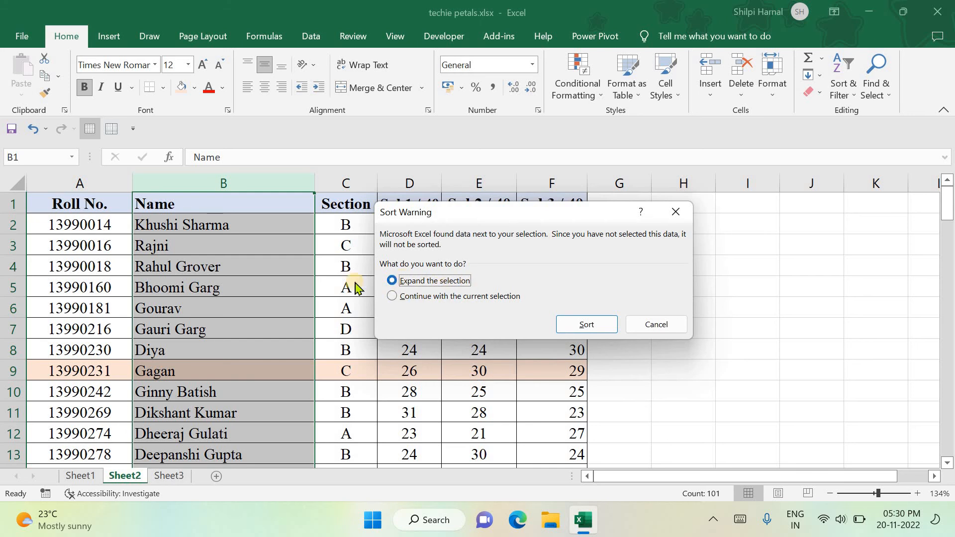
pyautogui.click(607, 326)
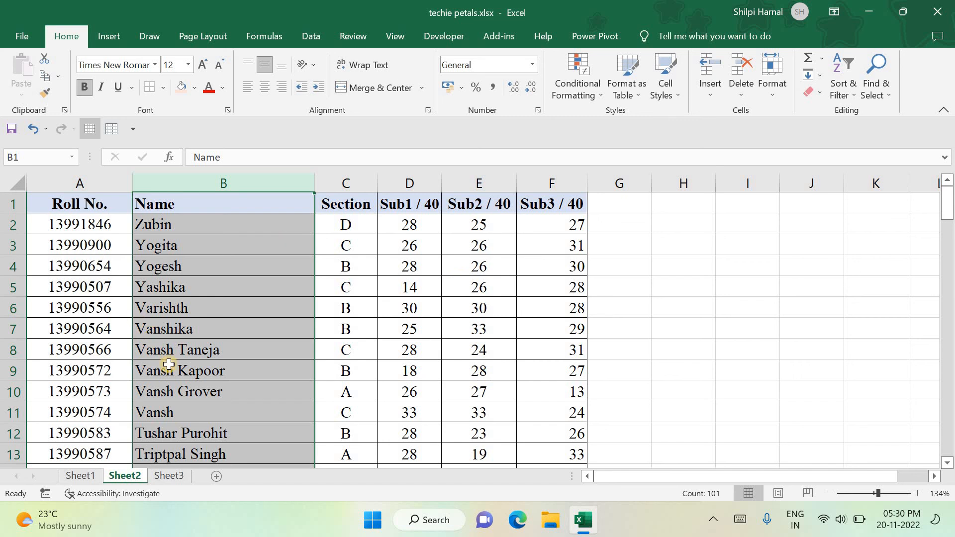
# Examine the Name column down the sorted table, checking the descending alphabetical order and whether the shaded records keep their details
pyautogui.click(237, 337)
pyautogui.click(169, 224)
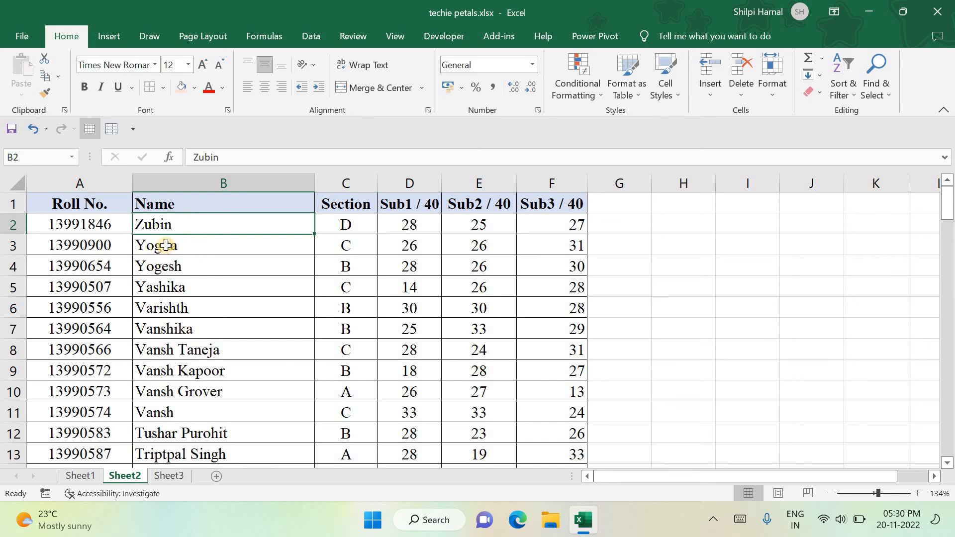
pyautogui.moveTo(166, 246); pyautogui.dragTo(181, 414)
pyautogui.scroll(-1, 204, 401)
pyautogui.scroll(-3, 204, 400)
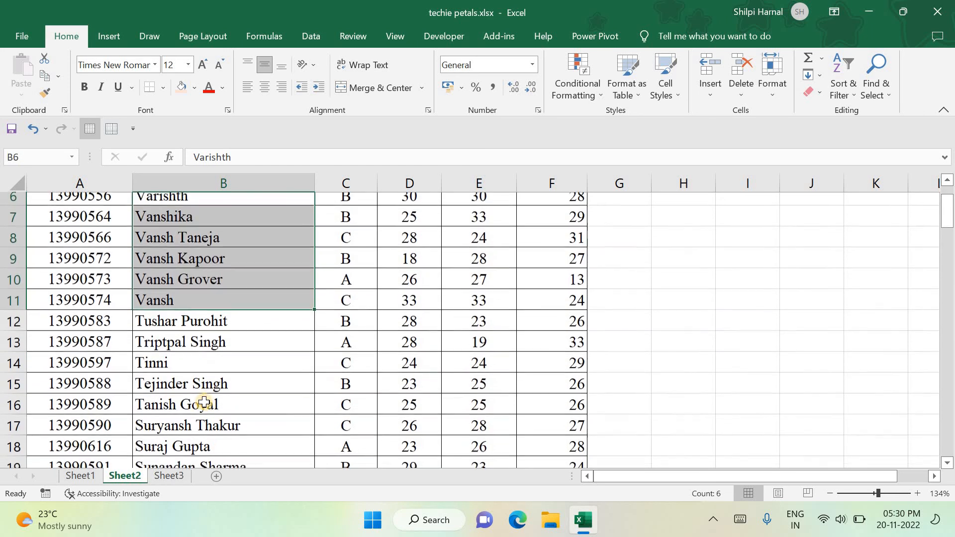
pyautogui.moveTo(175, 332); pyautogui.dragTo(185, 380)
pyautogui.scroll(2, 184, 380)
pyautogui.scroll(-1, 184, 380)
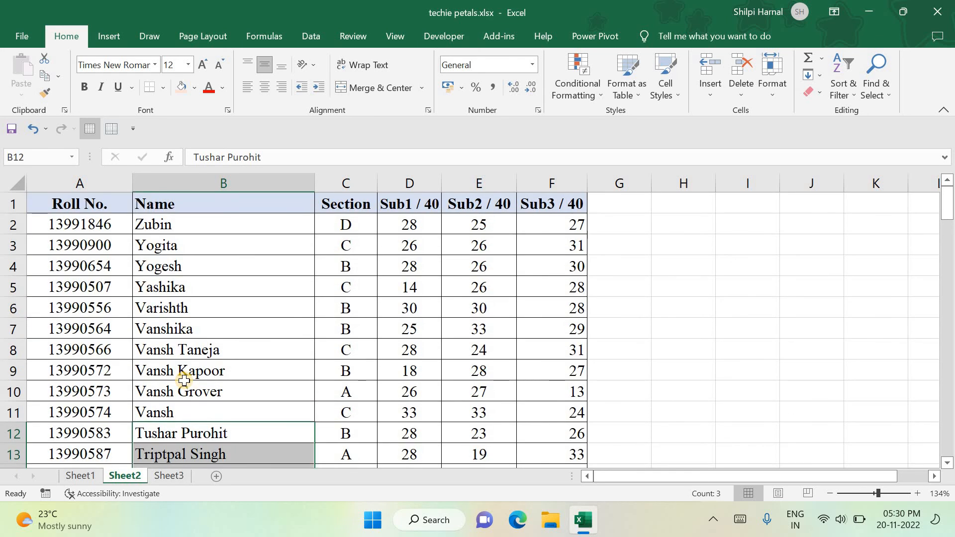
pyautogui.scroll(-9, 184, 380)
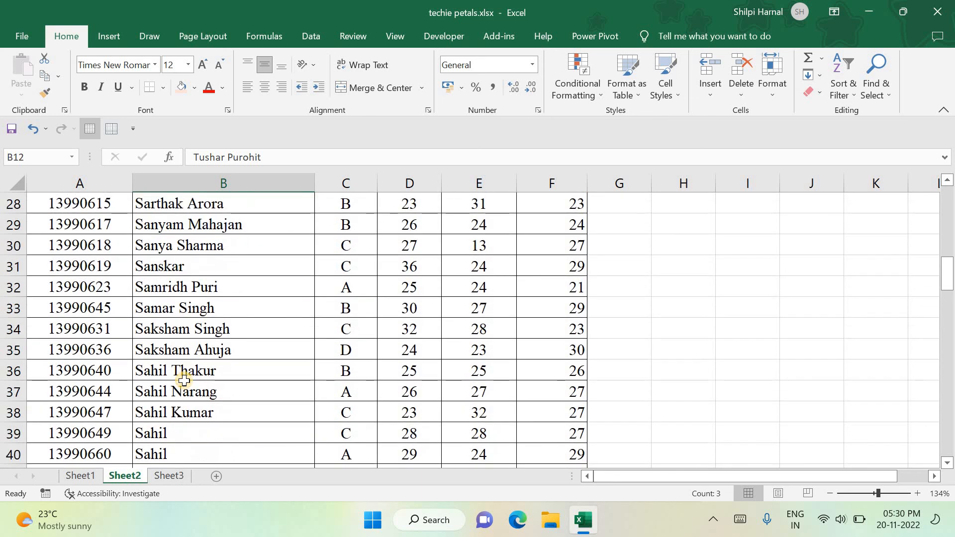
pyautogui.scroll(-6, 184, 380)
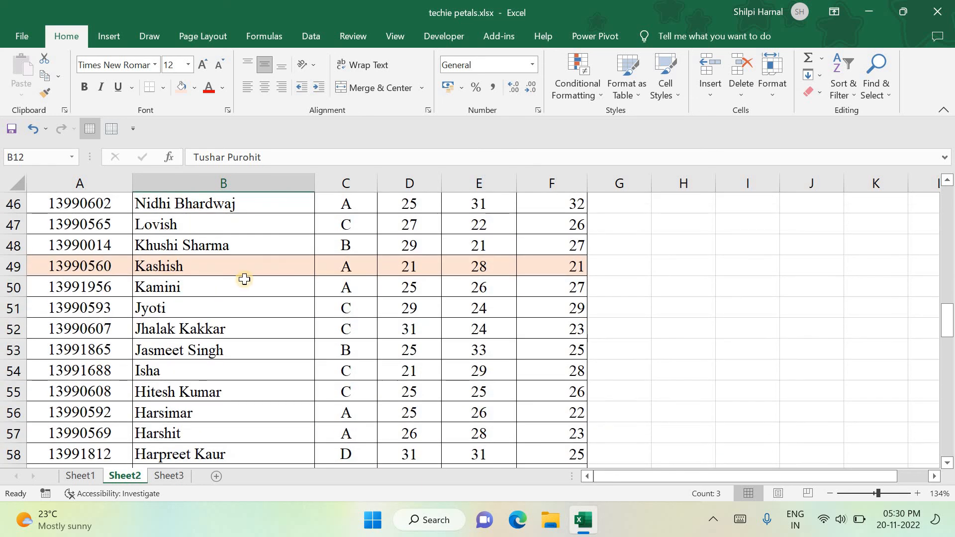
pyautogui.click(256, 301)
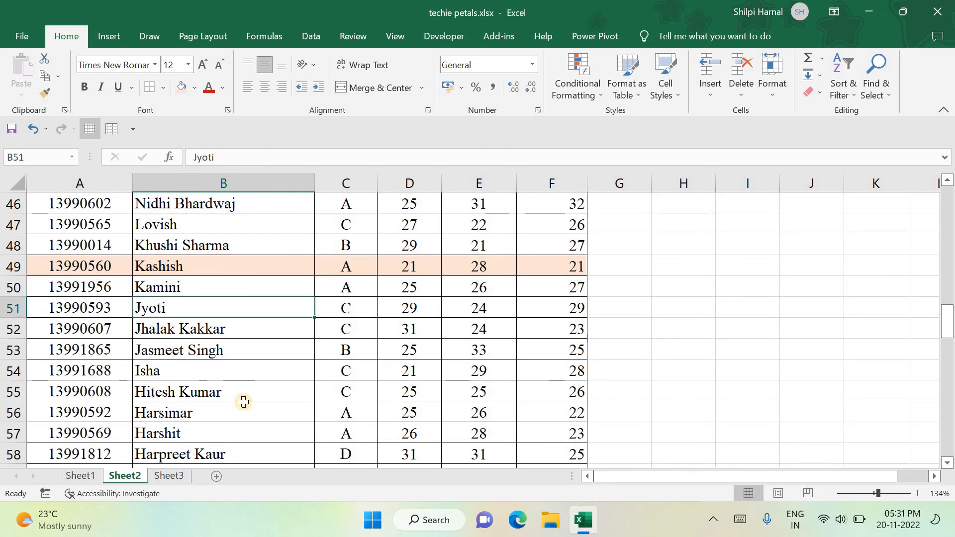
pyautogui.scroll(-6, 243, 402)
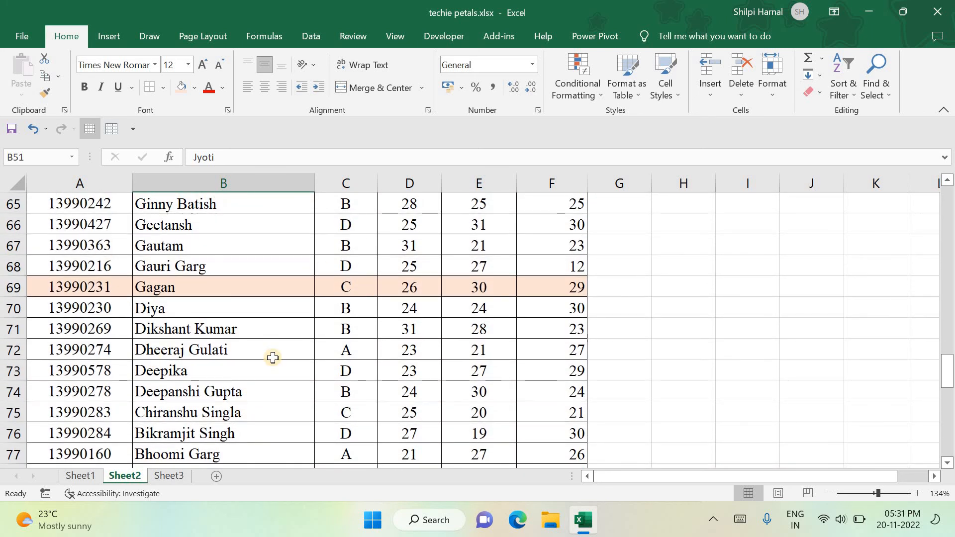
pyautogui.scroll(-1, 273, 358)
pyautogui.scroll(-5, 272, 358)
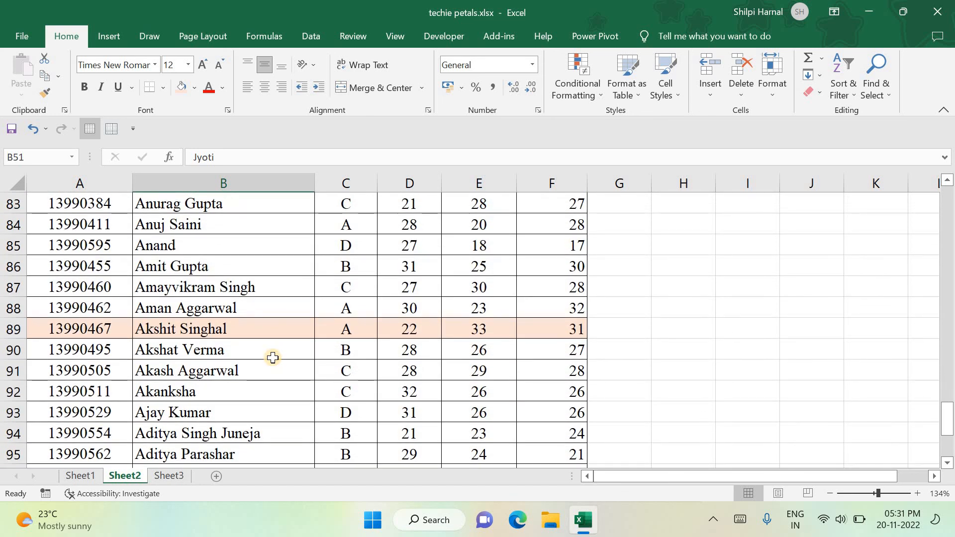
pyautogui.scroll(-4, 272, 358)
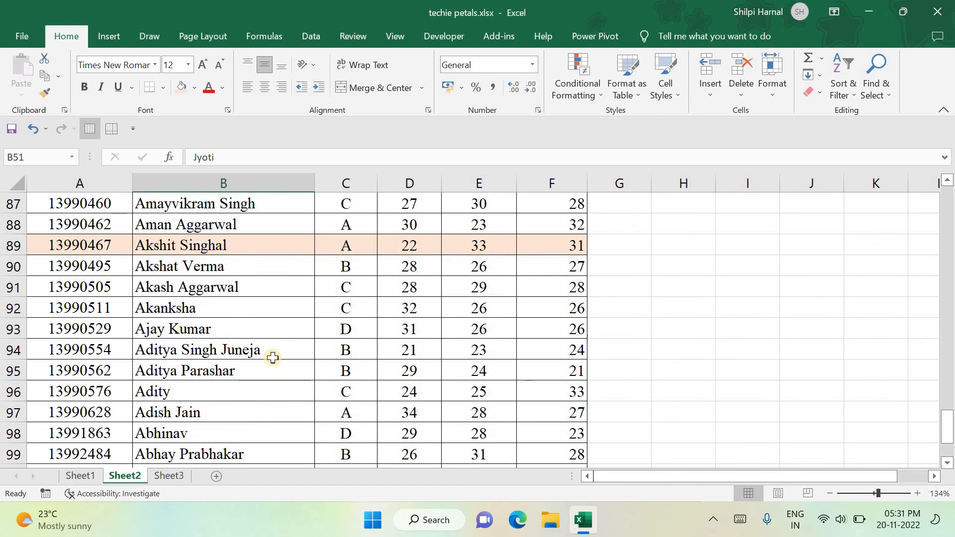
pyautogui.scroll(20, 273, 358)
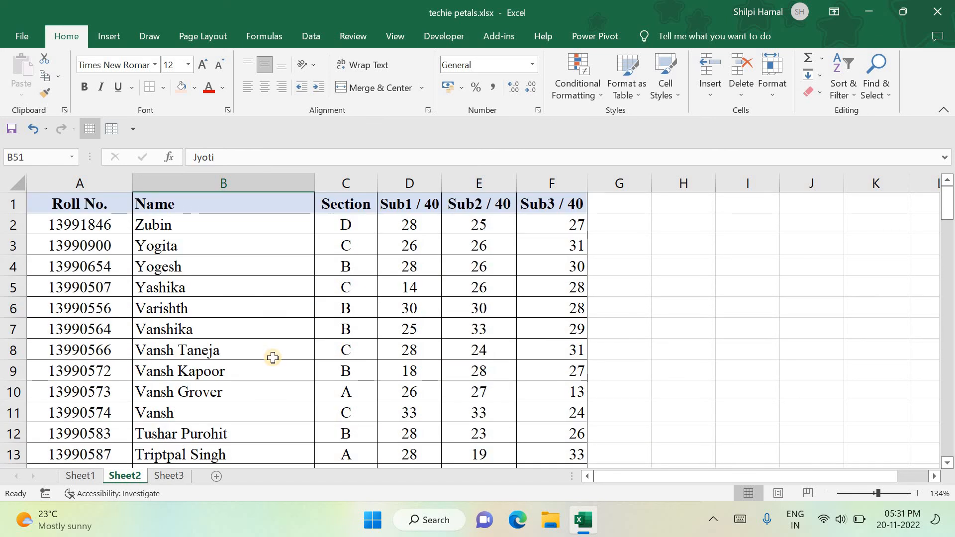
# Turn on filtering for the table's header row, starting from the Name header in cell B1
pyautogui.click(275, 278)
pyautogui.click(231, 206)
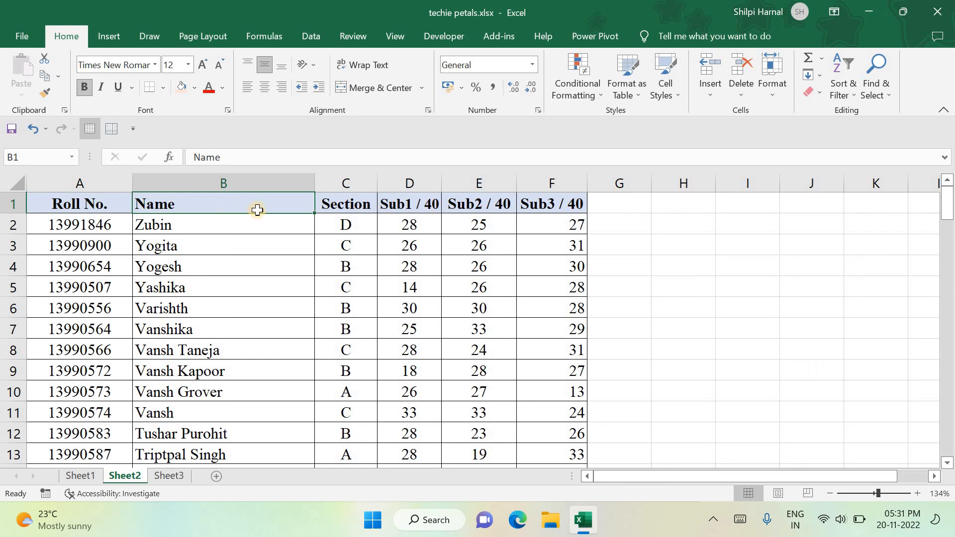
pyautogui.click(843, 94)
pyautogui.click(855, 170)
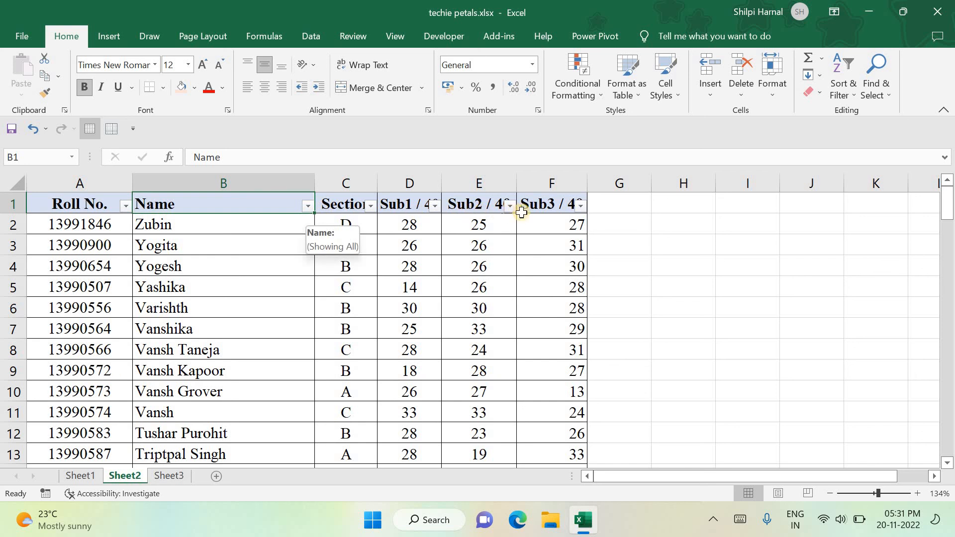
# Look through the filter options and value lists of the Name, Roll No. and Section columns without applying any
pyautogui.click(309, 207)
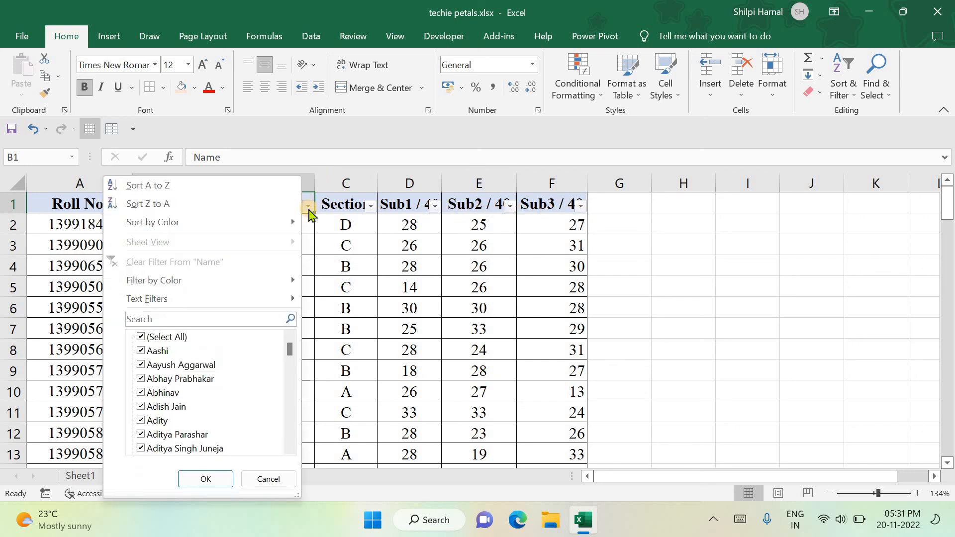
pyautogui.scroll(-5, 208, 368)
pyautogui.scroll(5, 208, 368)
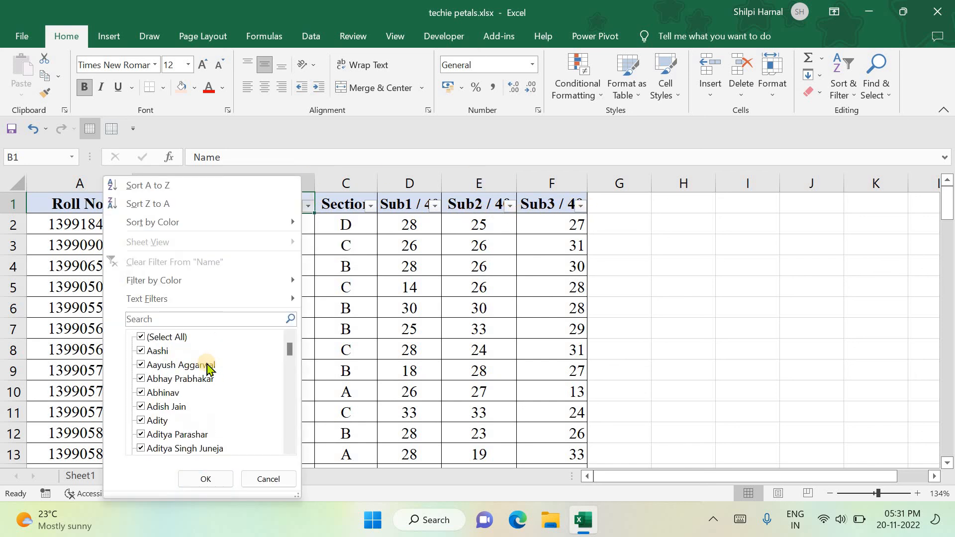
pyautogui.click(337, 312)
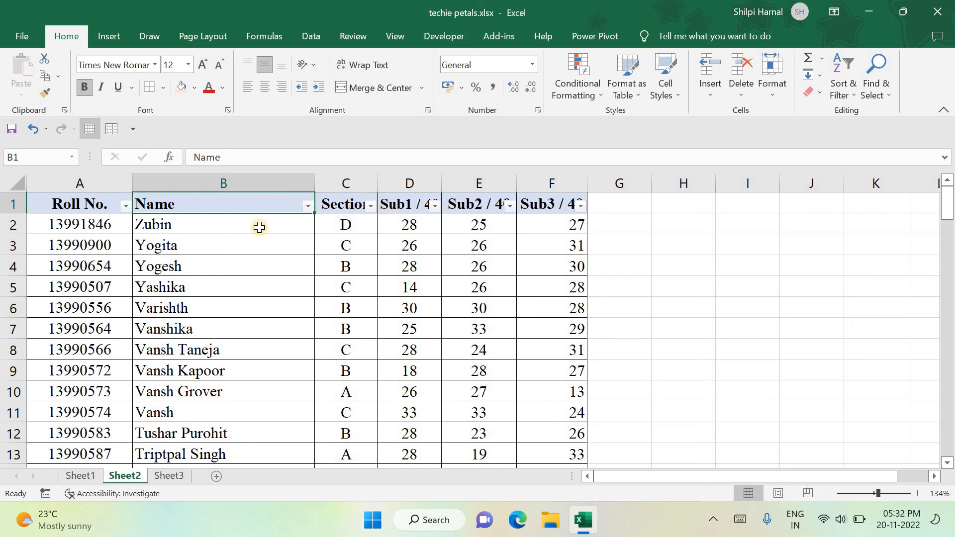
pyautogui.click(126, 206)
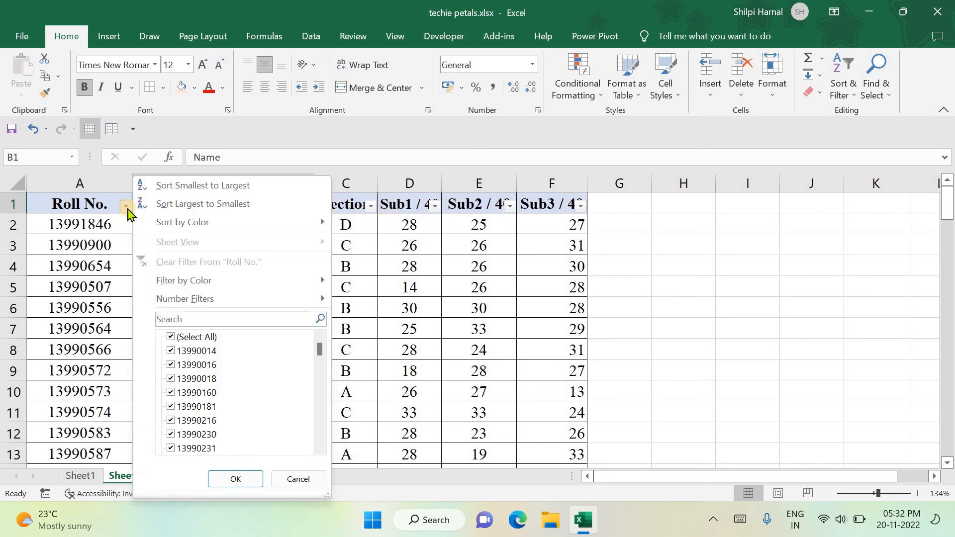
pyautogui.click(410, 240)
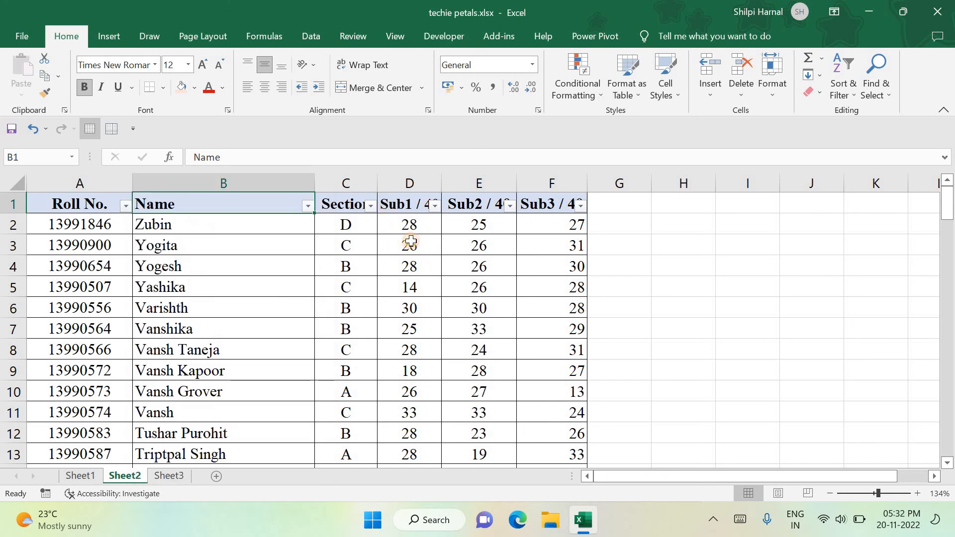
pyautogui.click(370, 207)
pyautogui.click(407, 259)
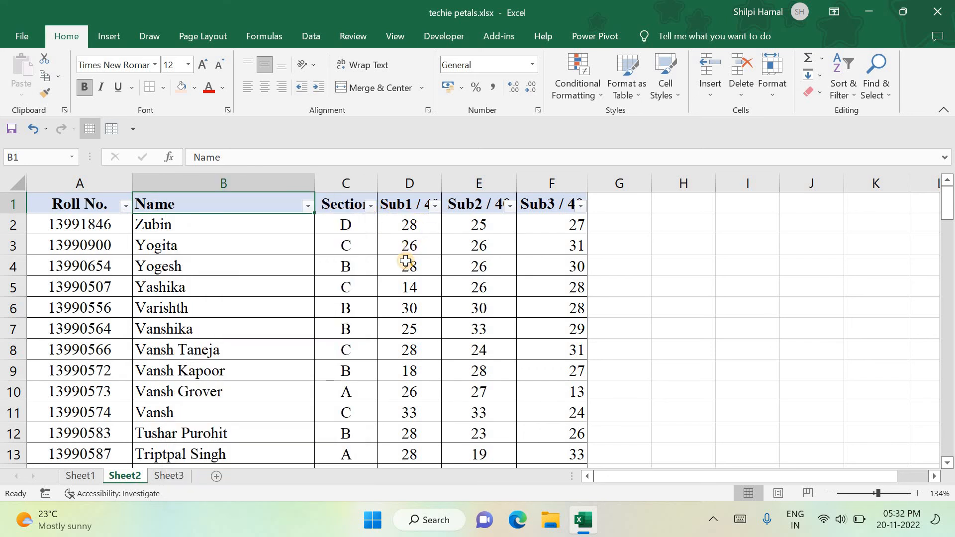
pyautogui.click(124, 207)
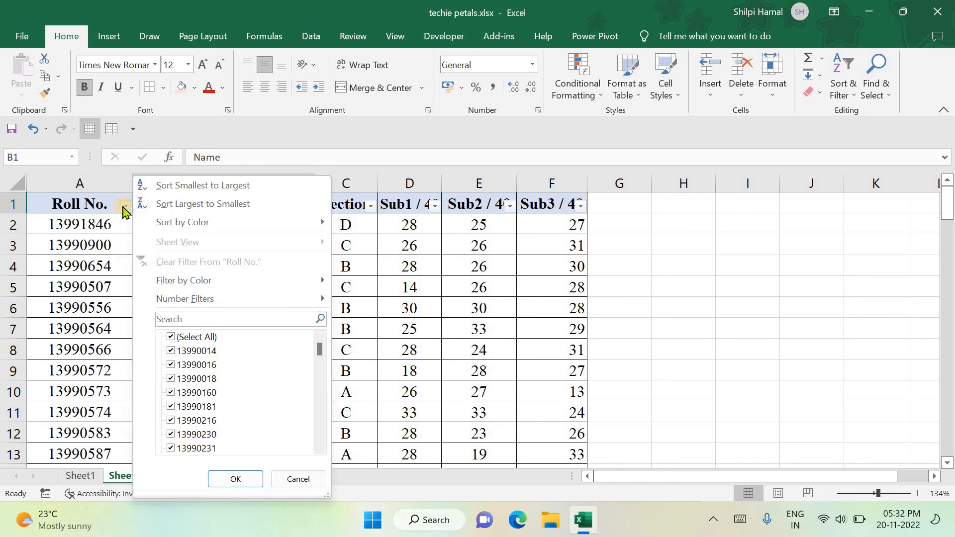
pyautogui.click(418, 307)
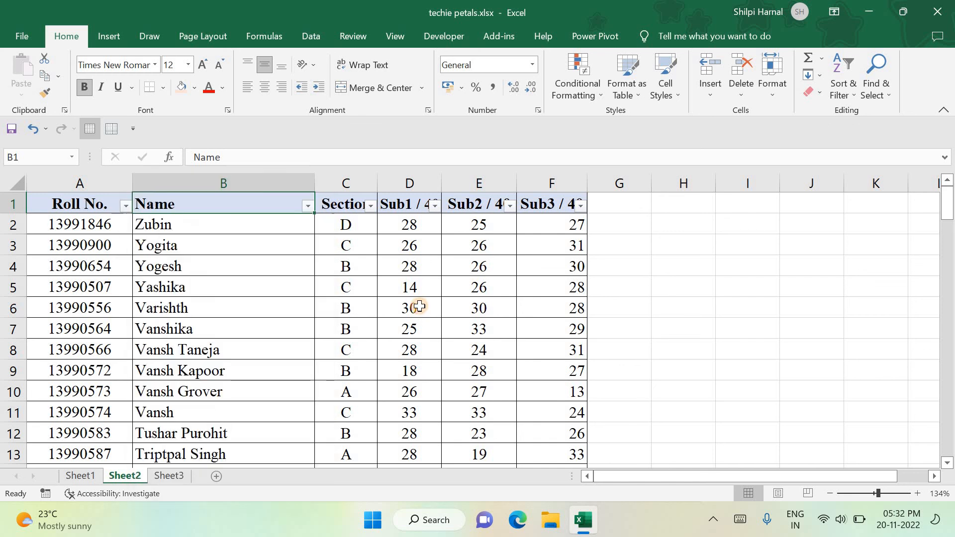
# Sort the table by Roll No. from smallest to largest using that column's filter options, and check the reordered records
pyautogui.click(126, 207)
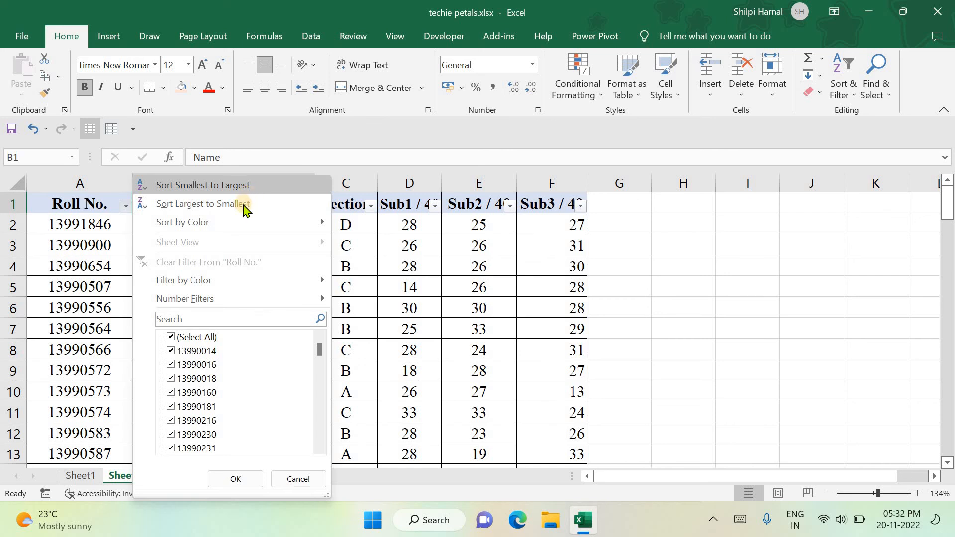
pyautogui.moveTo(199, 225)
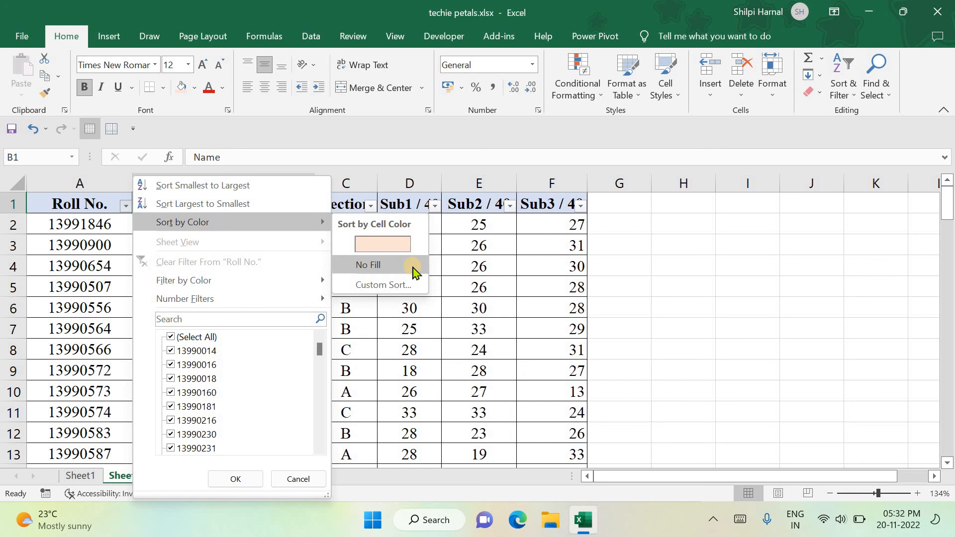
pyautogui.moveTo(204, 286)
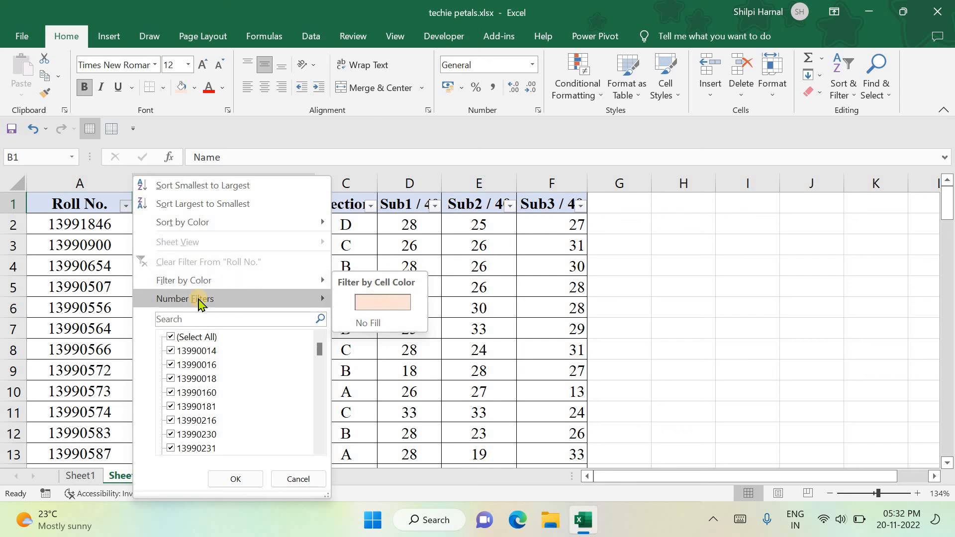
pyautogui.moveTo(201, 303)
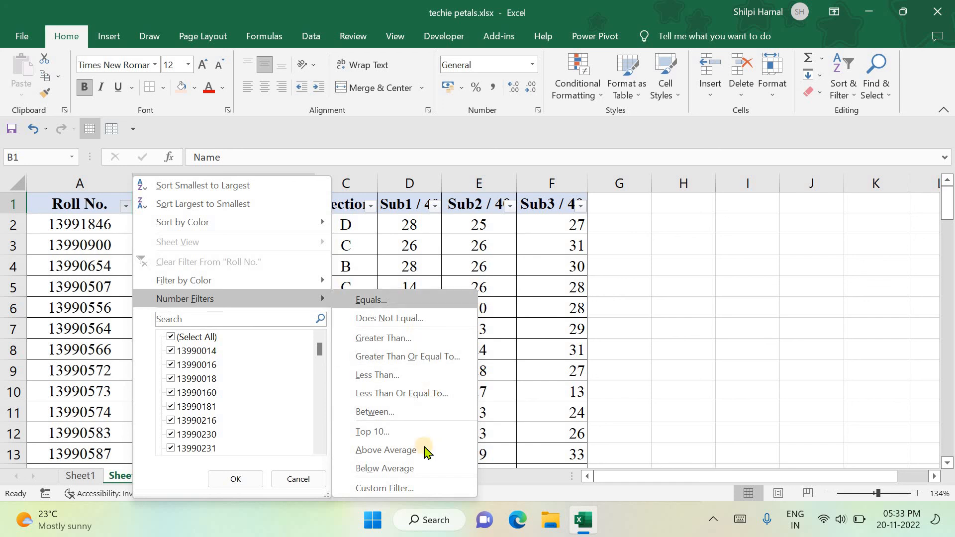
pyautogui.click(213, 187)
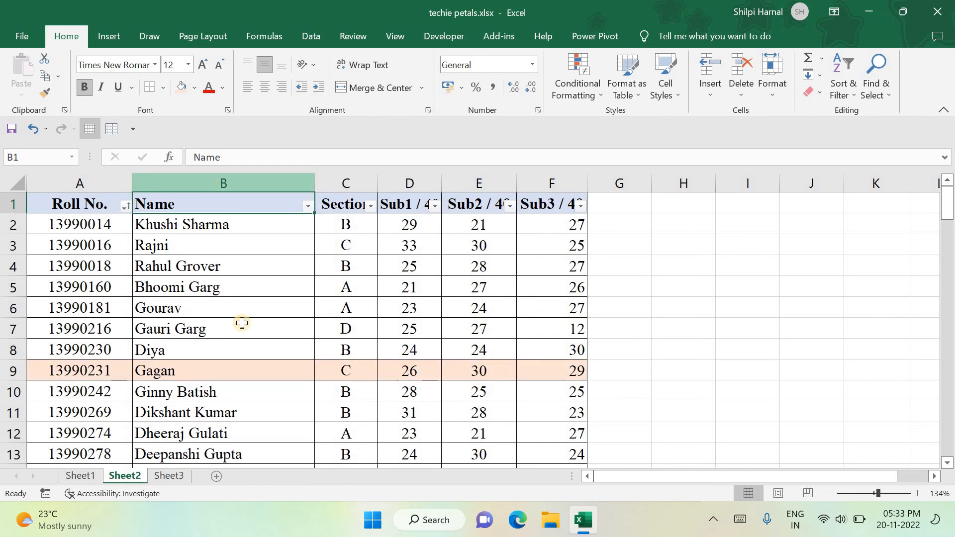
pyautogui.scroll(-15, 245, 338)
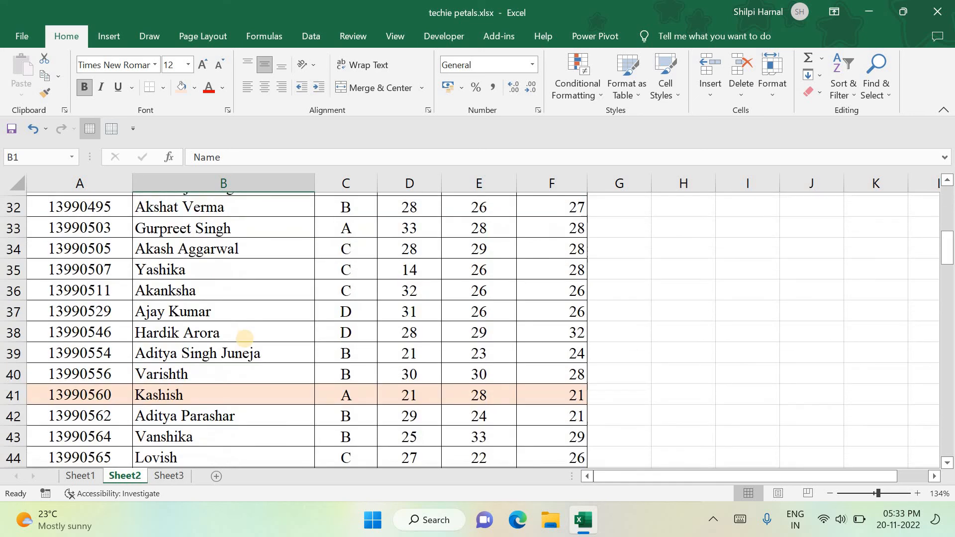
pyautogui.scroll(-1, 244, 339)
pyautogui.scroll(15, 244, 338)
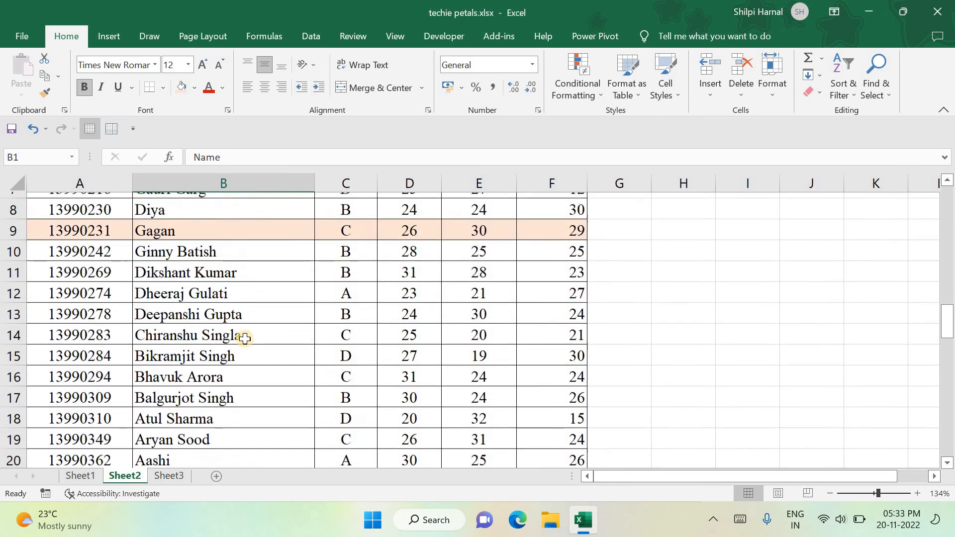
# Sort the table by the peach cell color using the Roll No. column's color sort option
pyautogui.scroll(1, 245, 338)
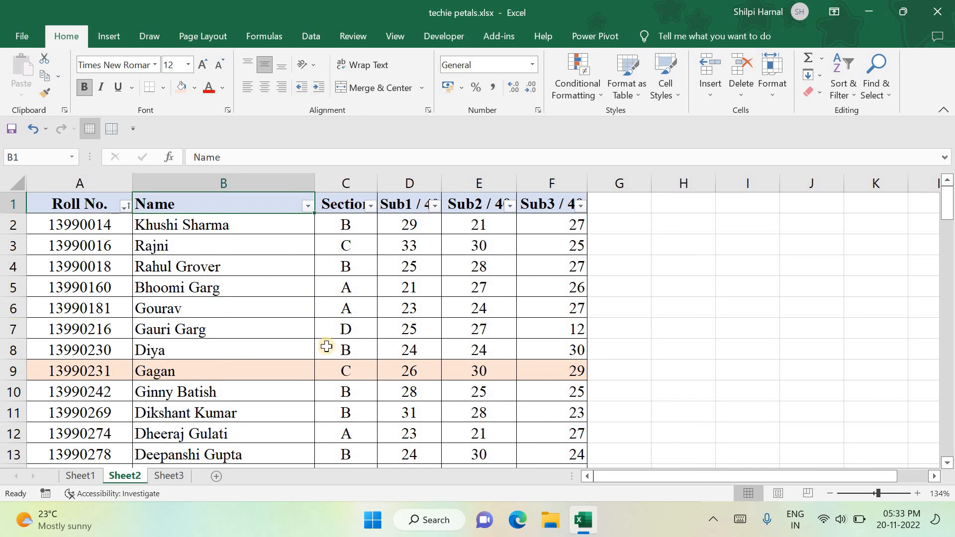
pyautogui.click(123, 205)
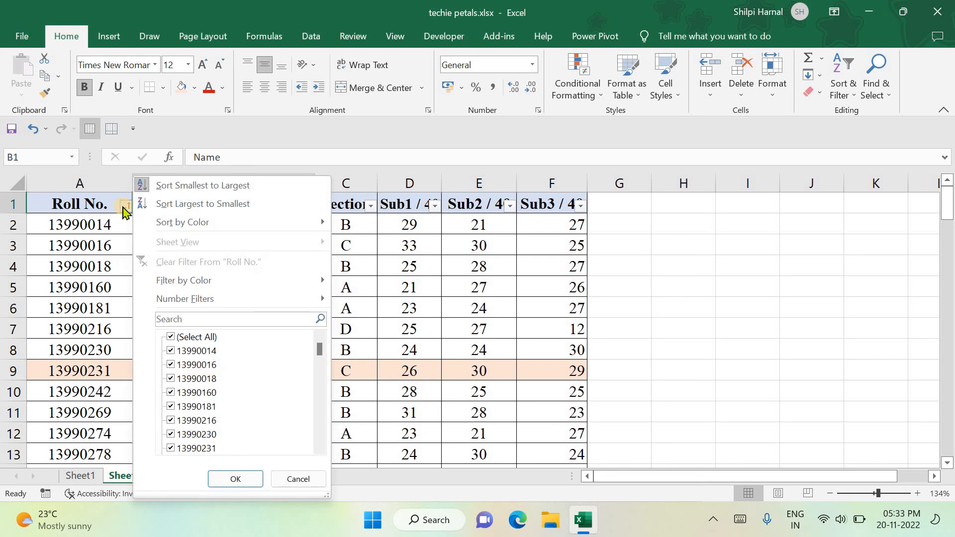
pyautogui.moveTo(144, 229)
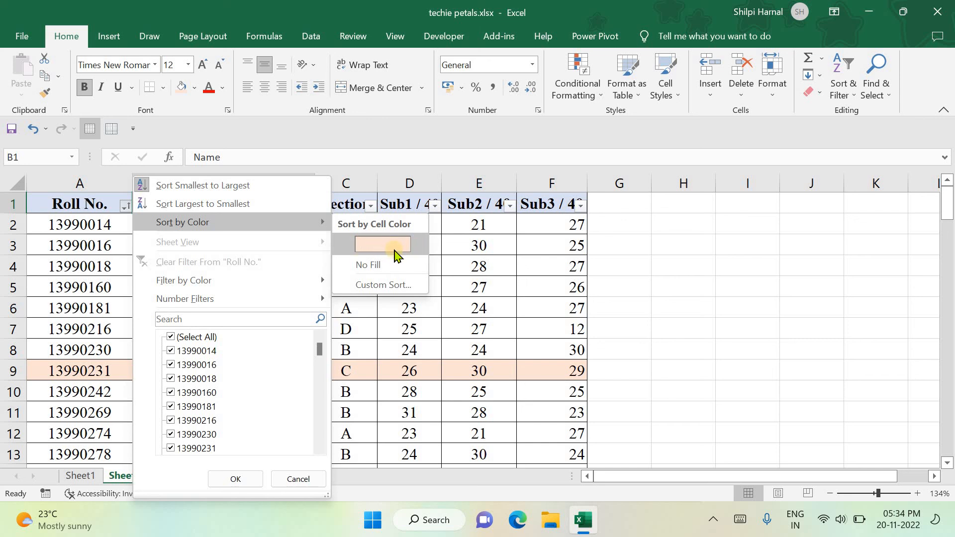
pyautogui.click(394, 252)
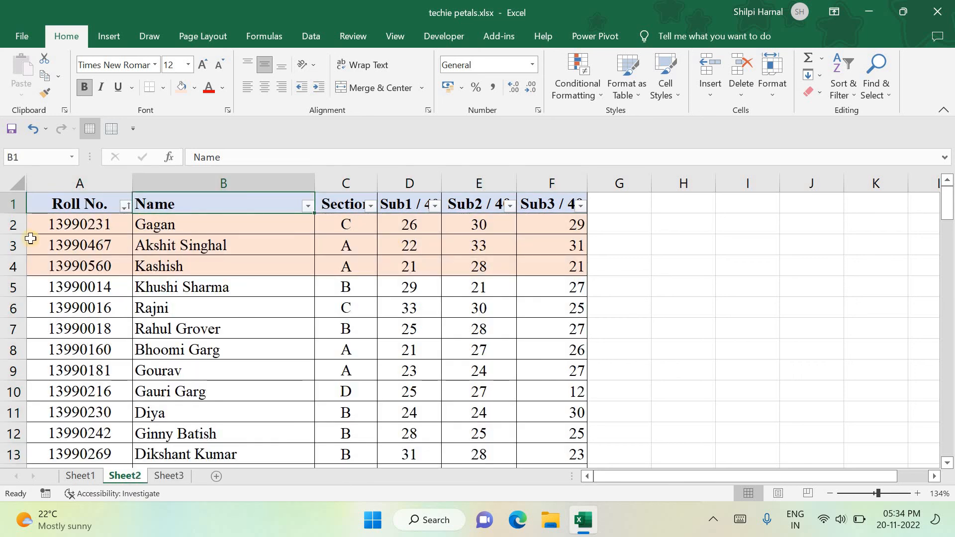
# Sort the table by No Fill cell color using the Roll No. column, and check the position of the shaded records
pyautogui.click(125, 206)
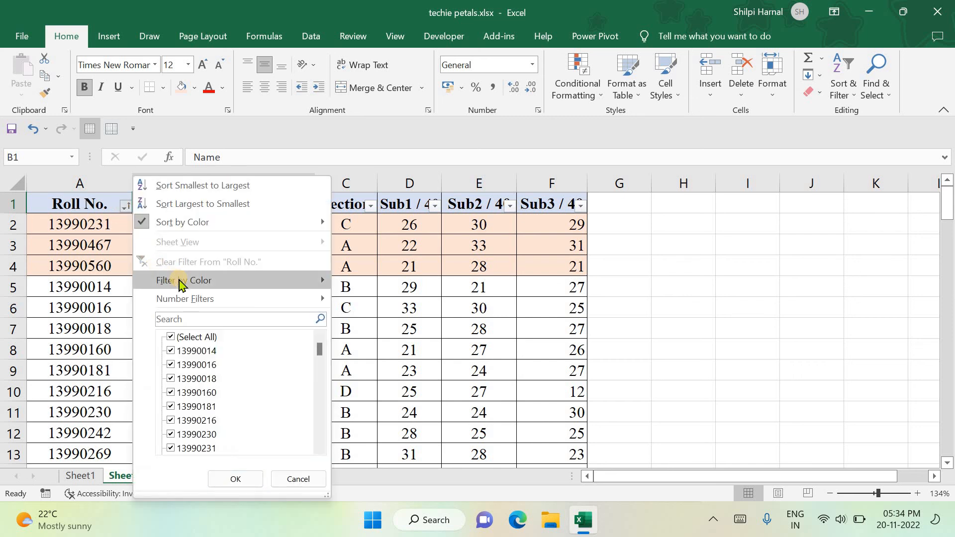
pyautogui.moveTo(198, 224)
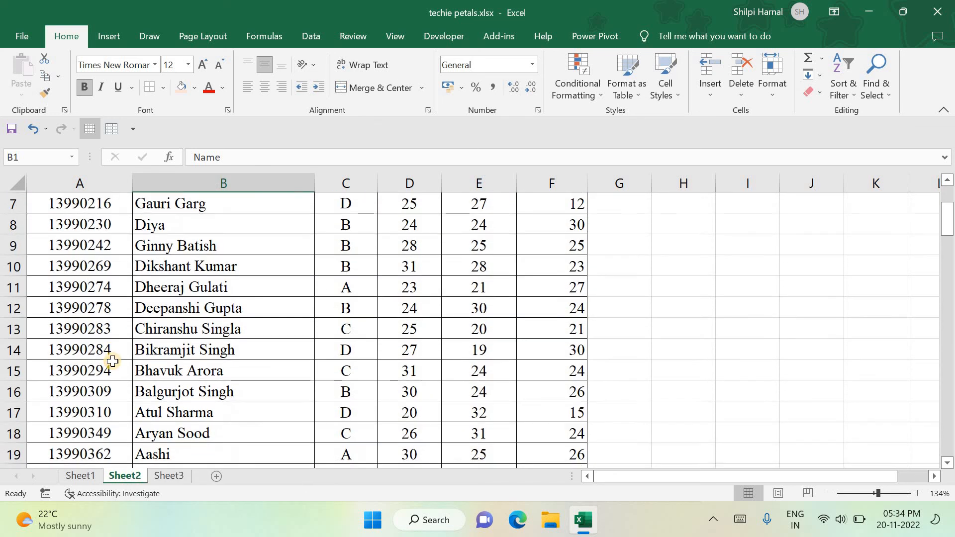
pyautogui.scroll(-9, 113, 361)
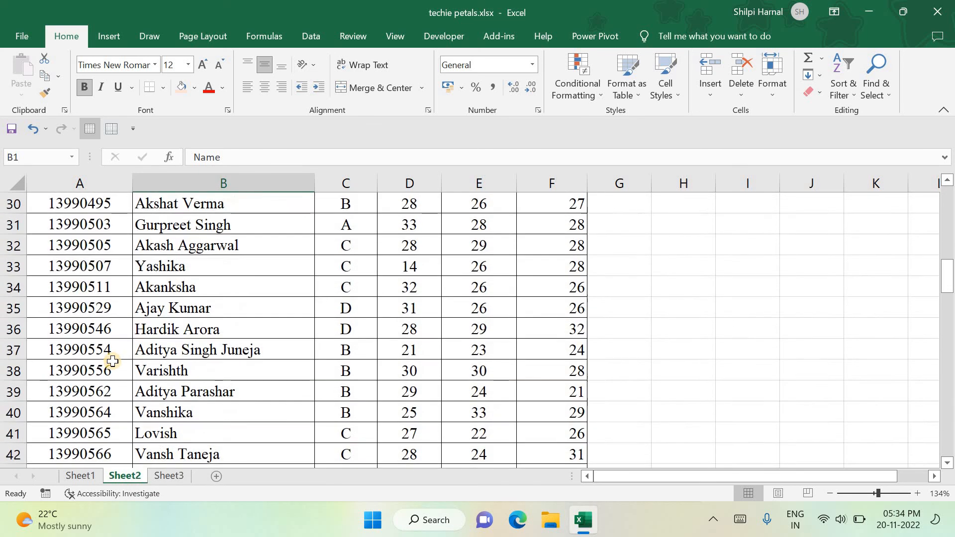
pyautogui.scroll(-20, 113, 361)
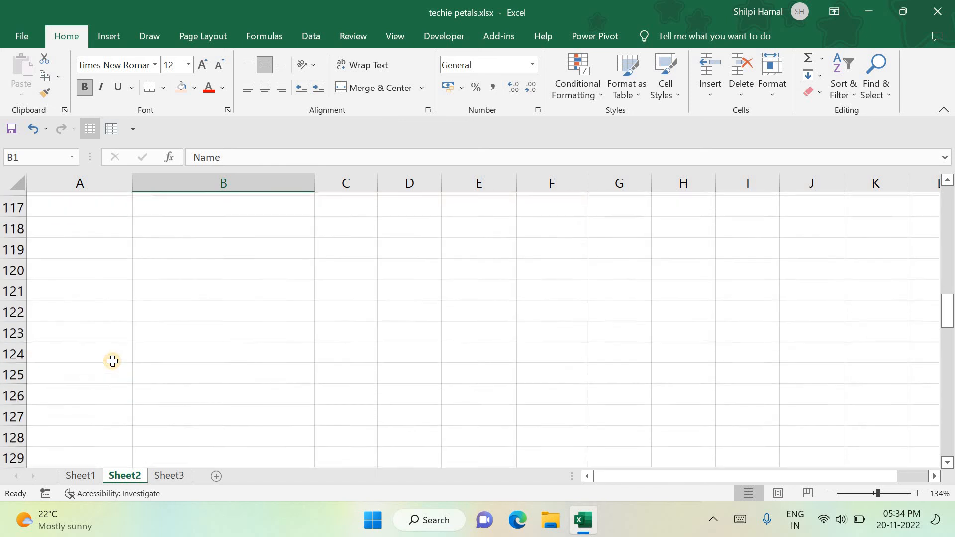
pyautogui.scroll(3, 112, 361)
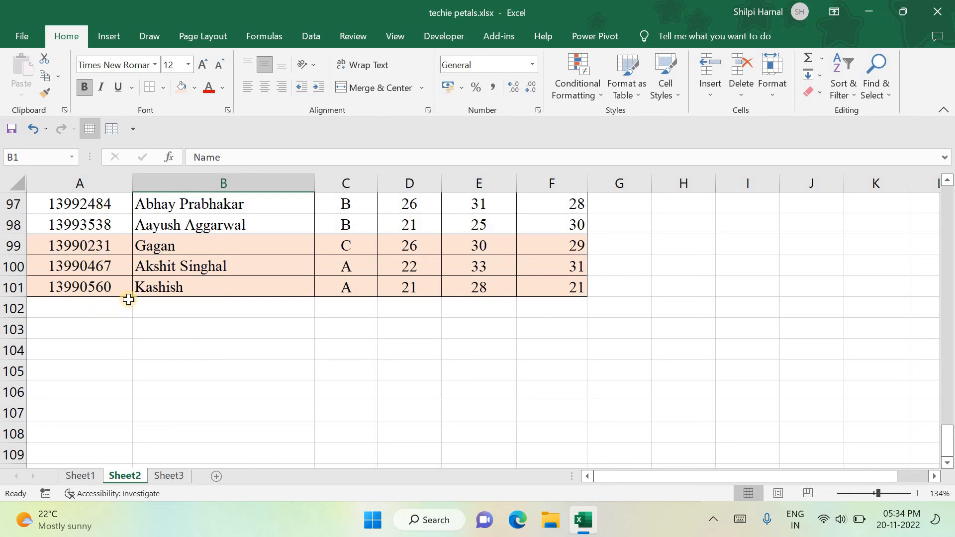
pyautogui.scroll(18, 128, 299)
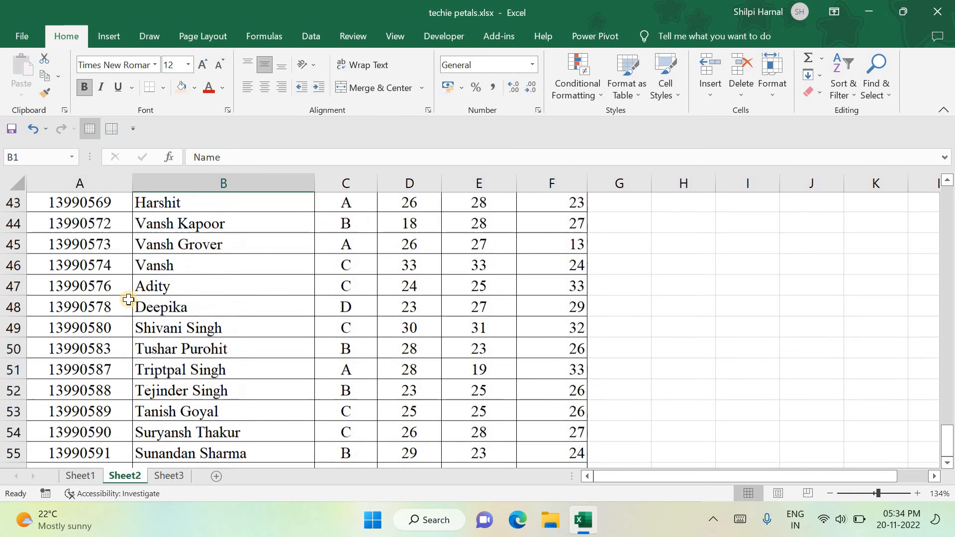
pyautogui.scroll(10, 129, 298)
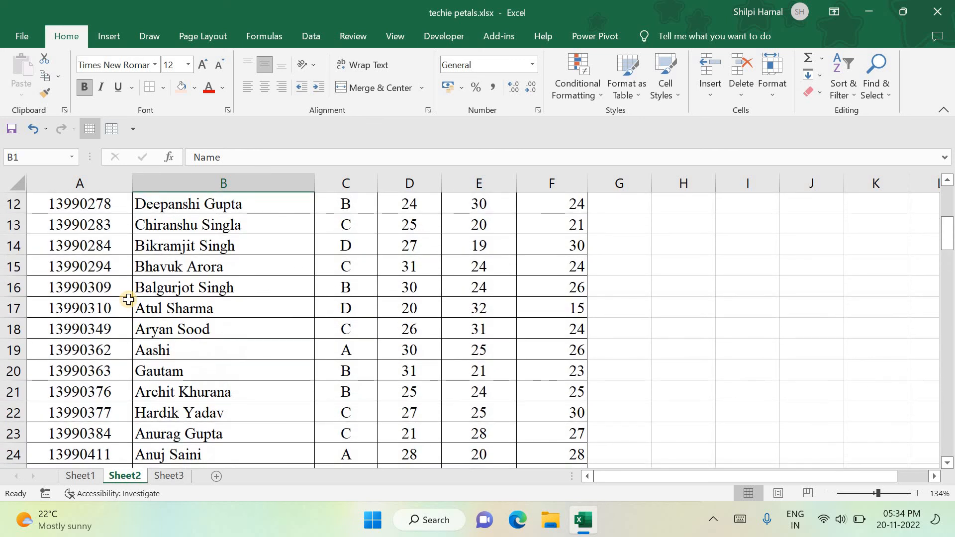
pyautogui.scroll(4, 128, 299)
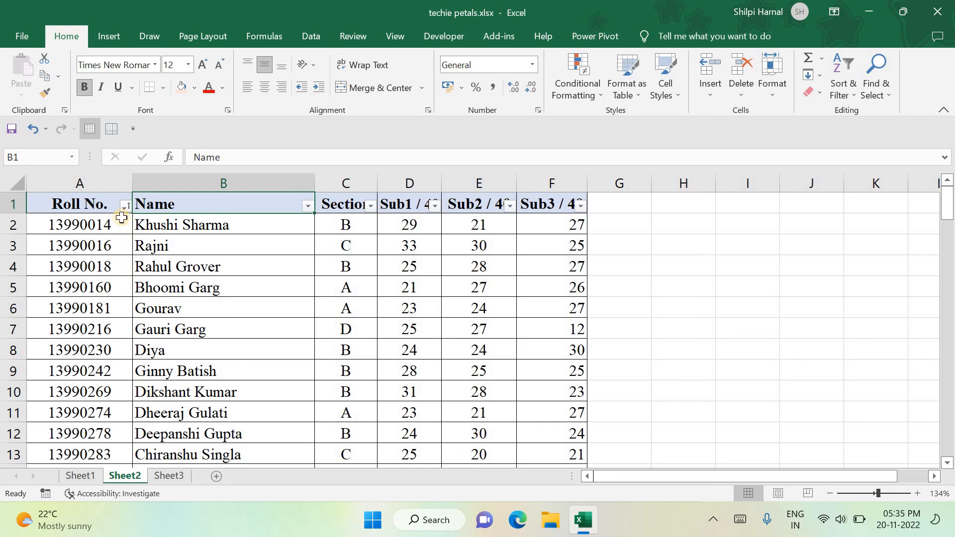
# Sort the table by Roll No. from smallest to largest again
pyautogui.click(124, 206)
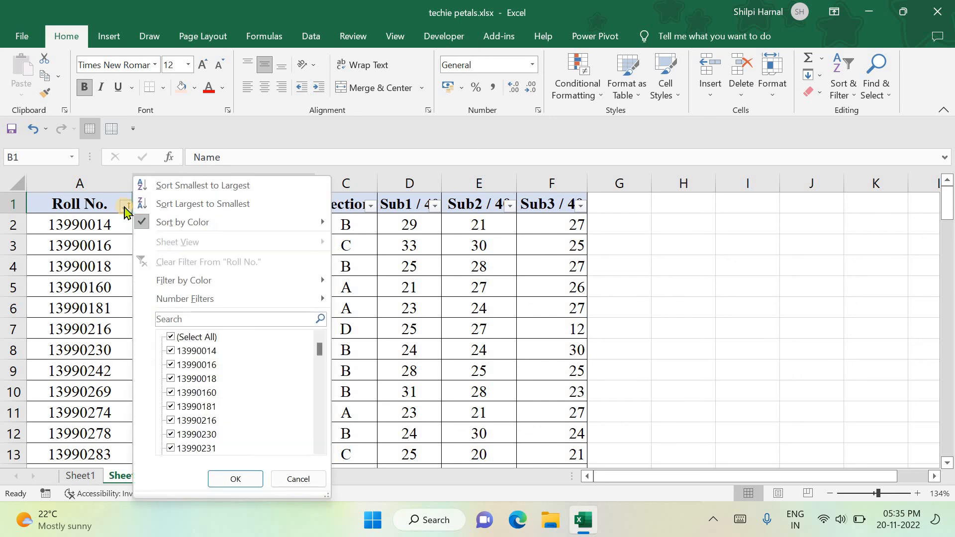
pyautogui.click(171, 185)
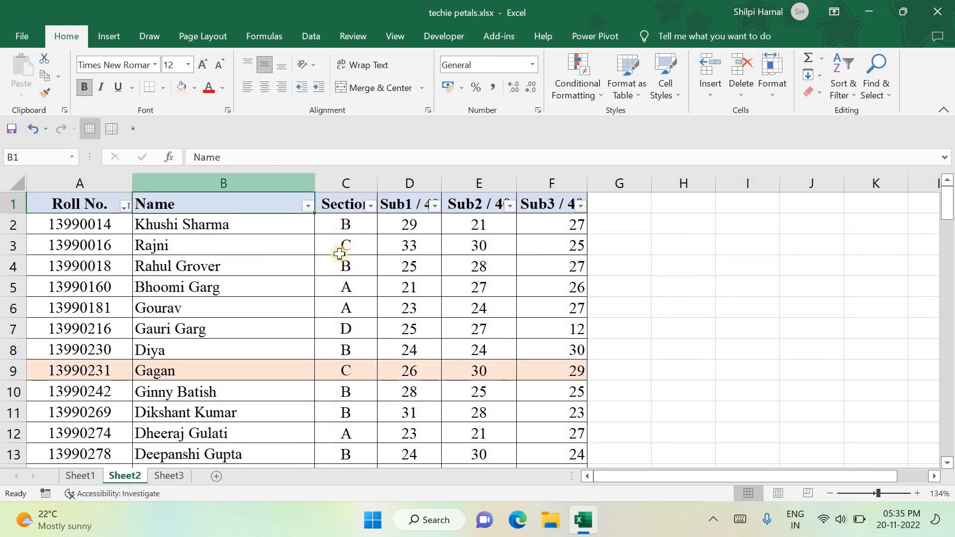
# Compare the Section and Roll No. filter value lists with their columns, without narrowing either list
pyautogui.click(370, 206)
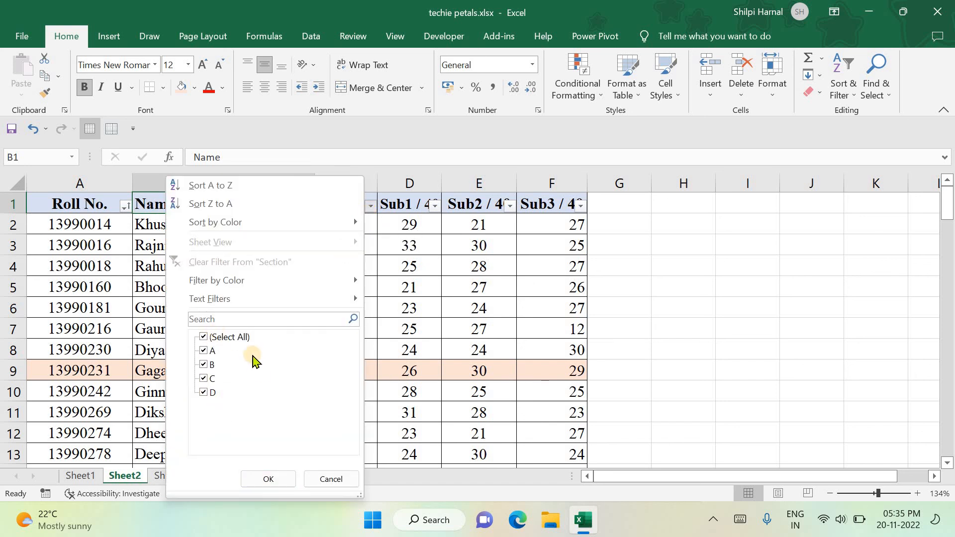
pyautogui.click(407, 241)
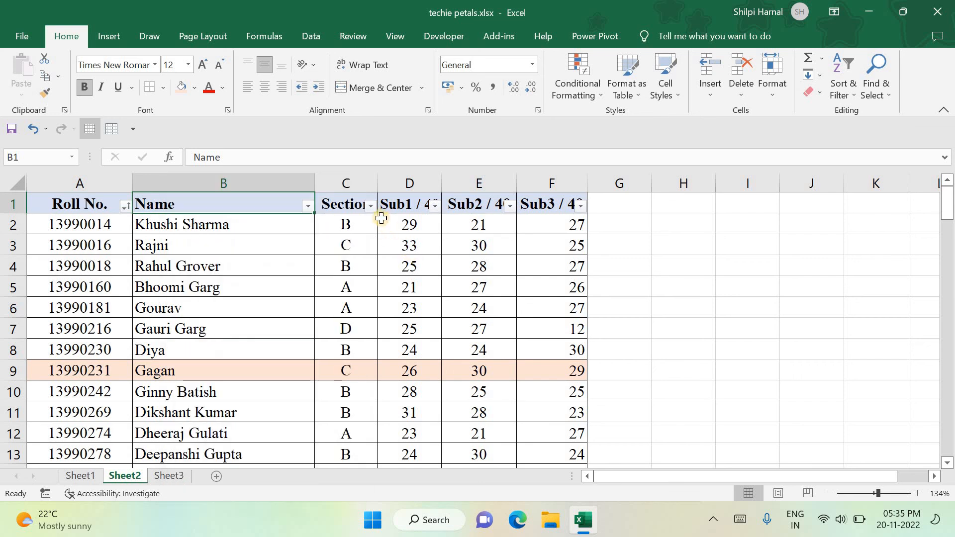
pyautogui.scroll(-7, 348, 367)
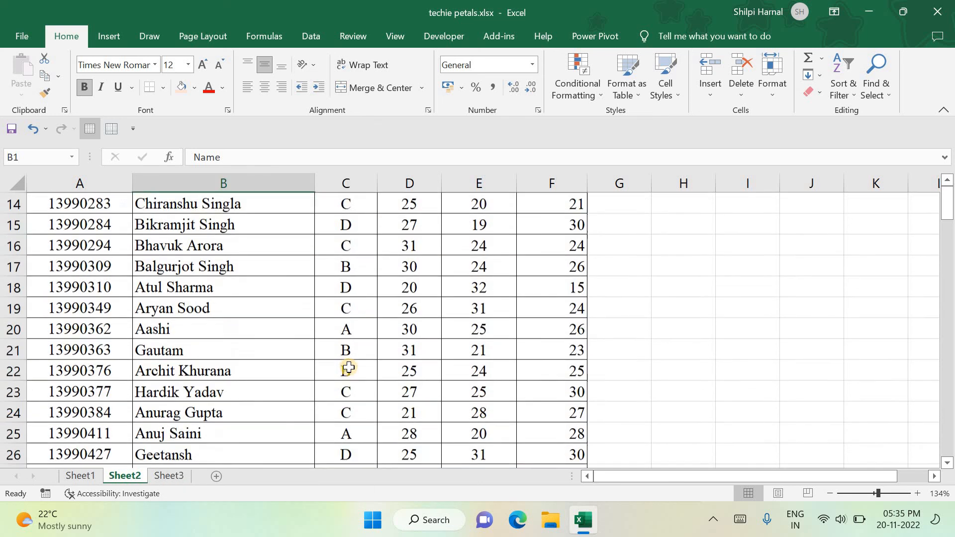
pyautogui.scroll(7, 348, 367)
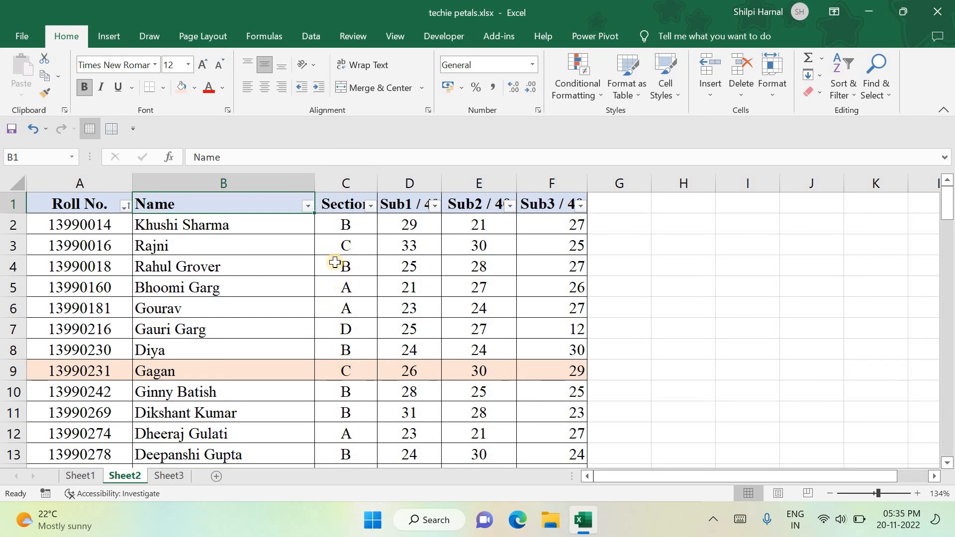
pyautogui.click(125, 211)
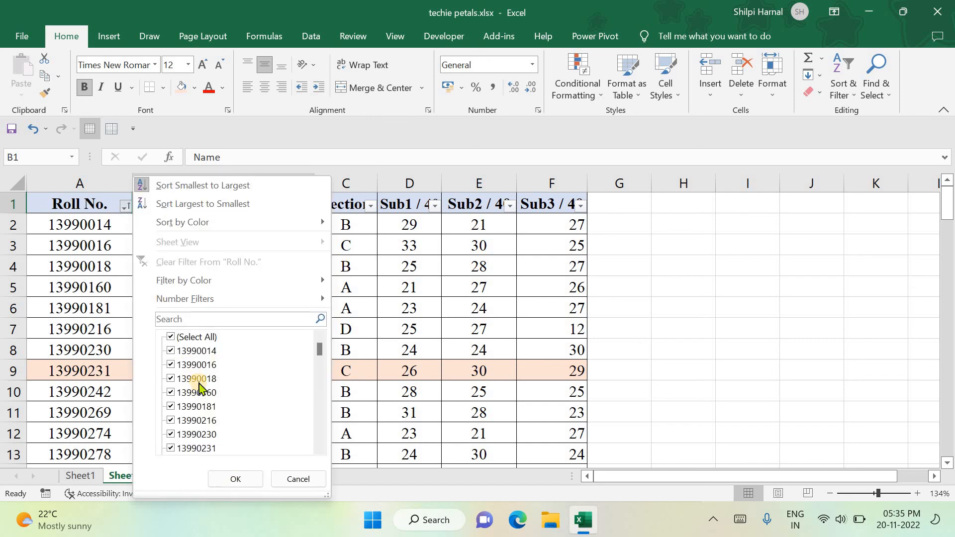
pyautogui.scroll(-2, 197, 381)
pyautogui.scroll(-15, 199, 387)
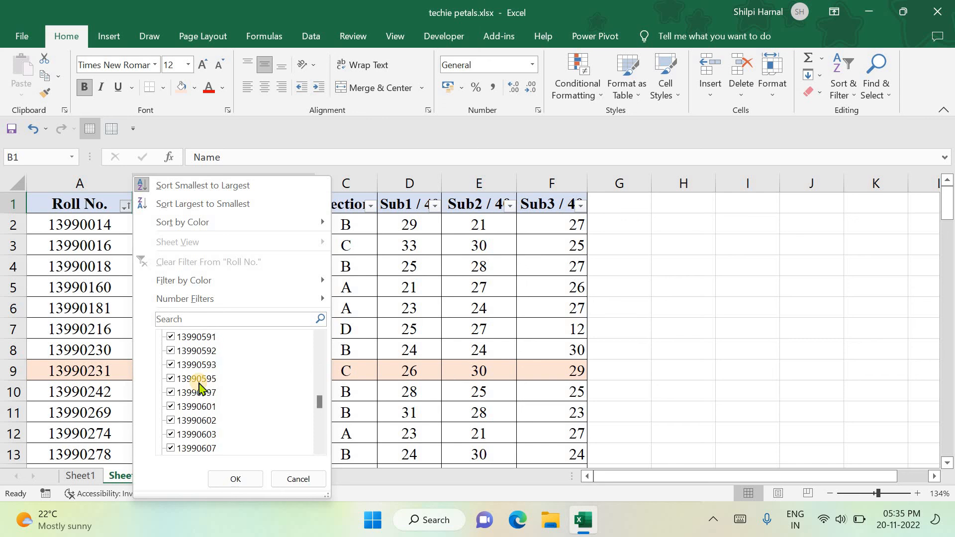
pyautogui.scroll(17, 199, 386)
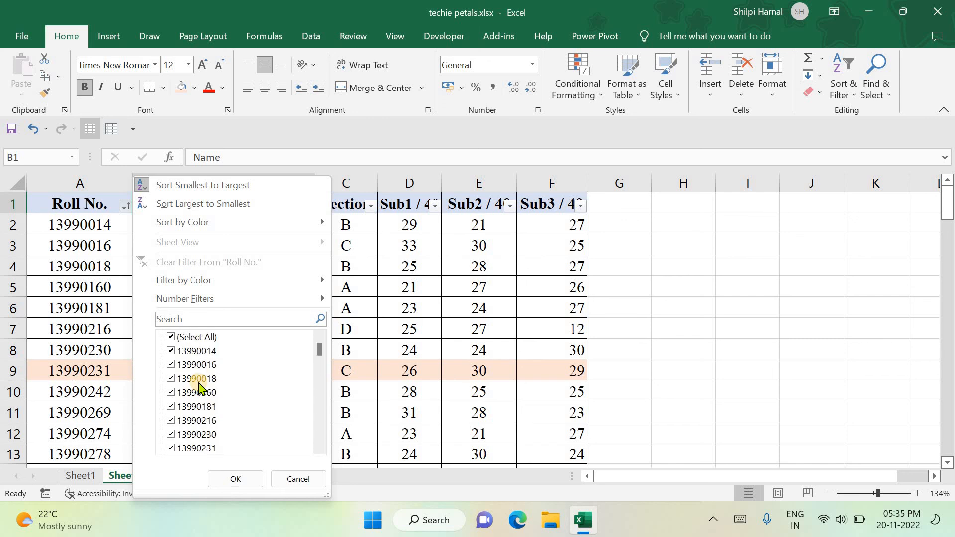
pyautogui.click(233, 479)
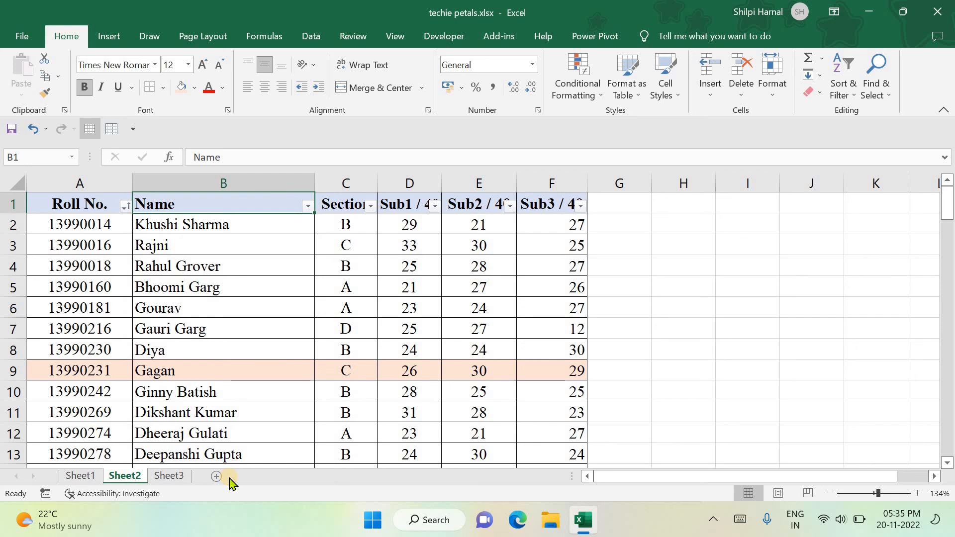
pyautogui.click(351, 180)
pyautogui.click(399, 245)
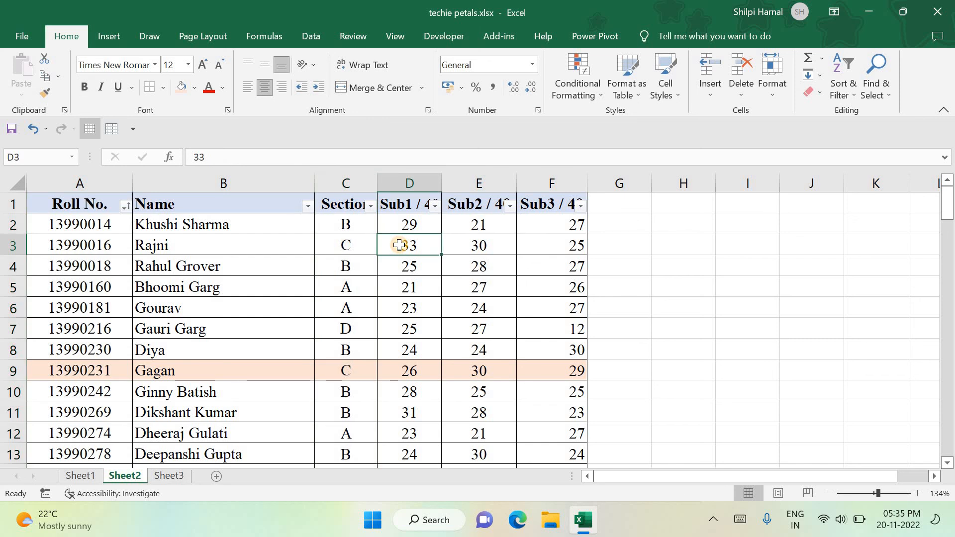
# Filter the Section column to show only section B, and check the filtered records from first to last
pyautogui.click(370, 206)
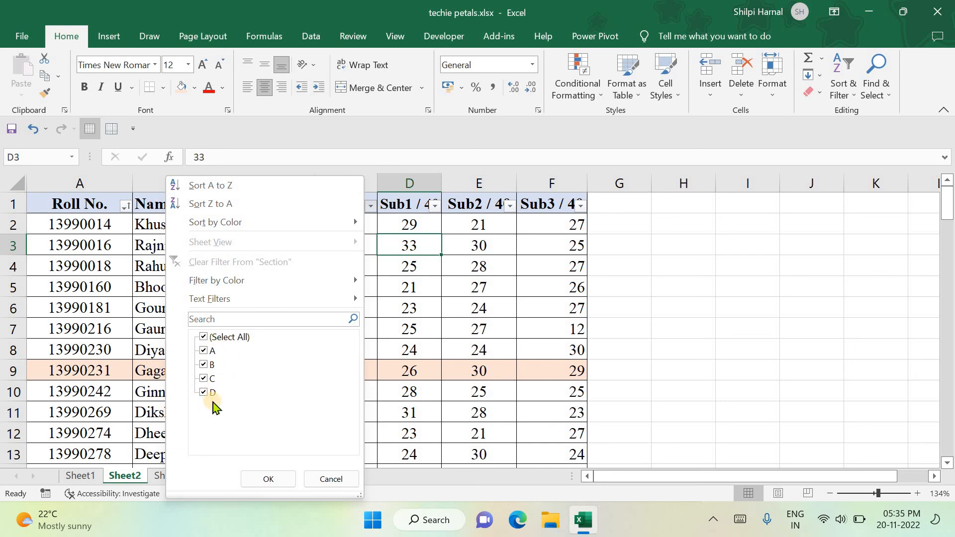
pyautogui.click(203, 337)
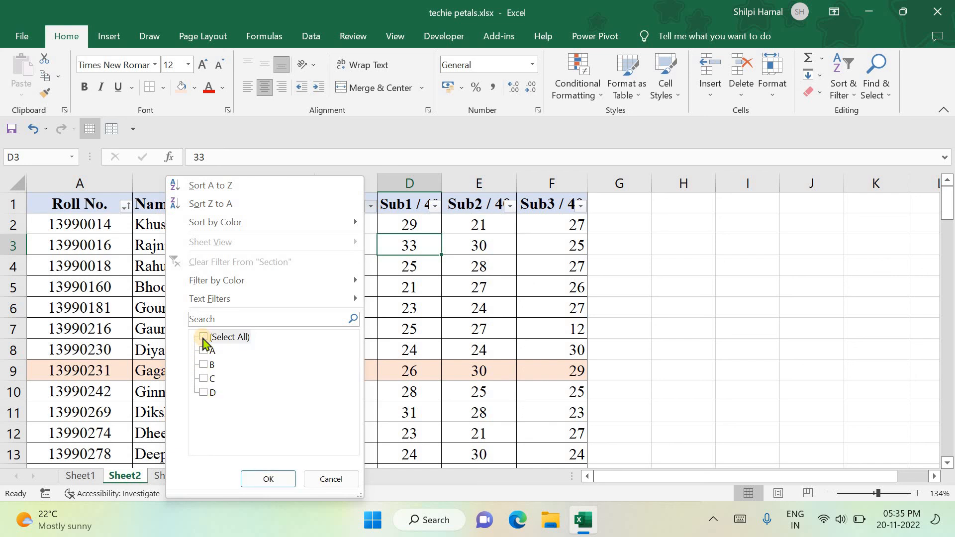
pyautogui.click(204, 364)
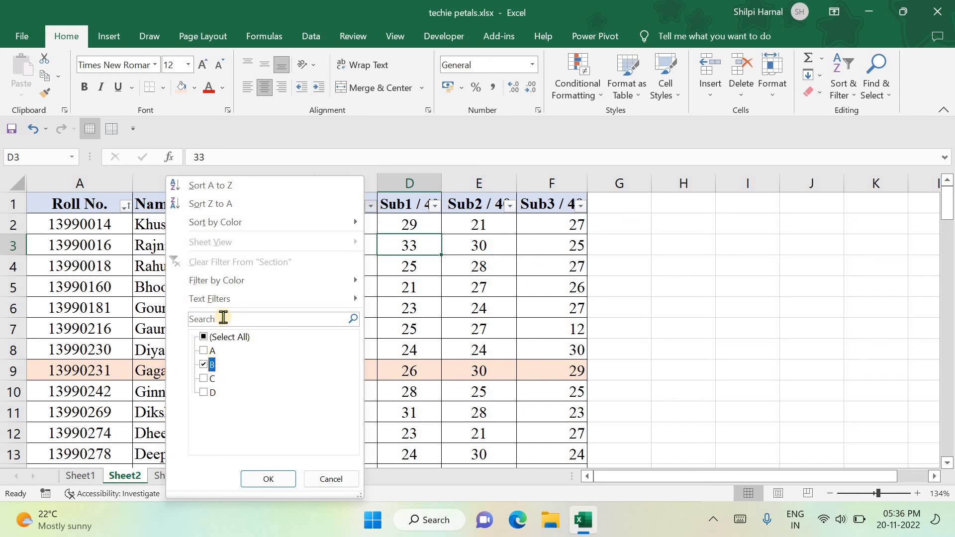
pyautogui.click(269, 480)
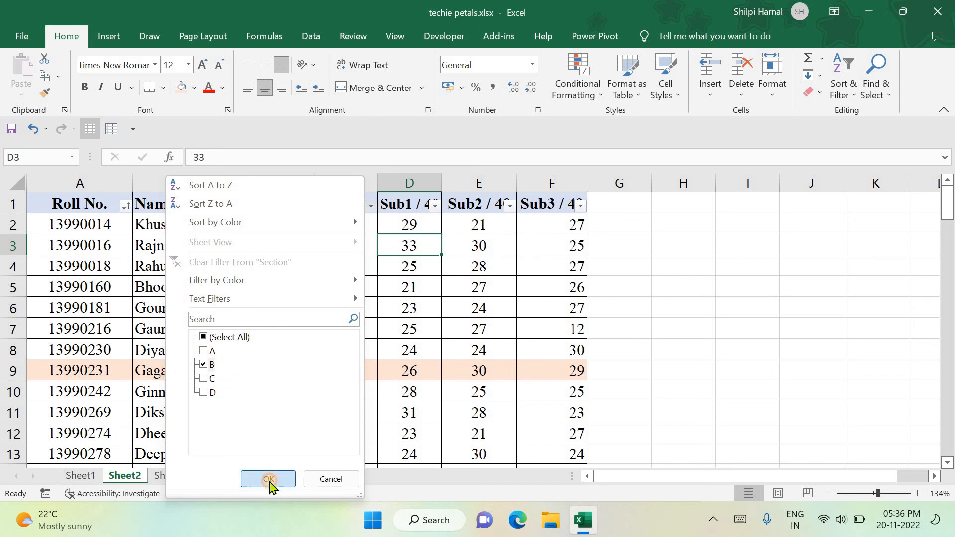
pyautogui.keyDown('ctrl'); pyautogui.scroll(-2, 408, 345); pyautogui.keyUp('ctrl')
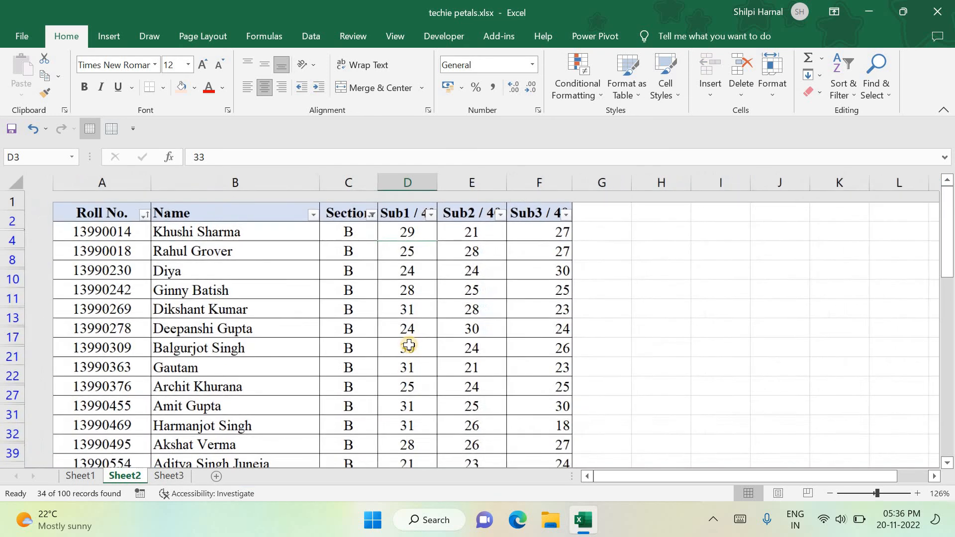
pyautogui.scroll(-2, 409, 344)
pyautogui.scroll(-4, 408, 345)
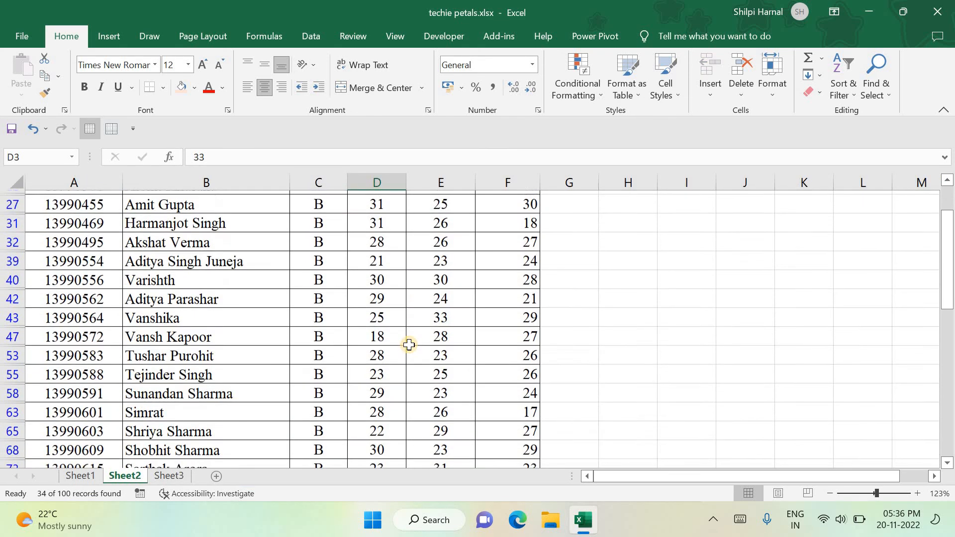
pyautogui.scroll(-3, 408, 345)
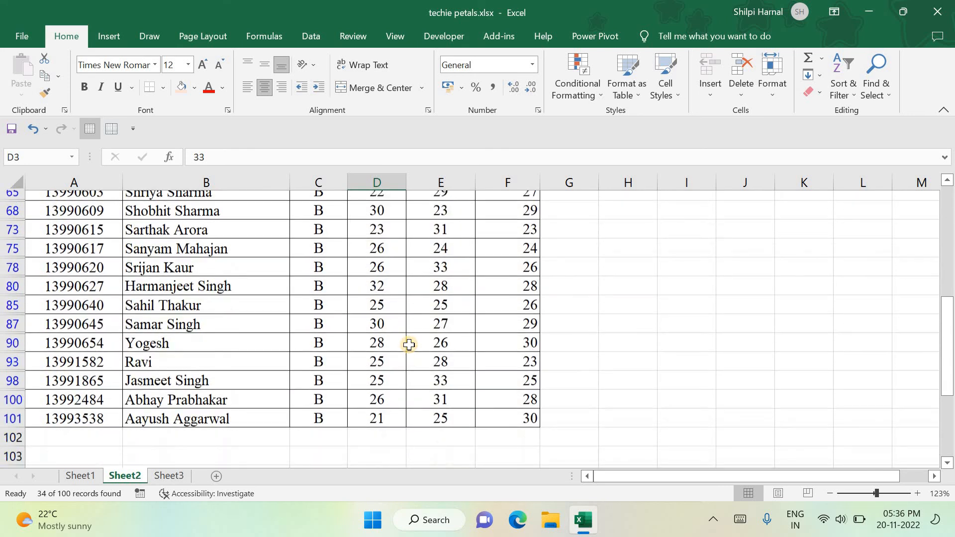
pyautogui.scroll(8, 408, 345)
pyautogui.scroll(2, 409, 345)
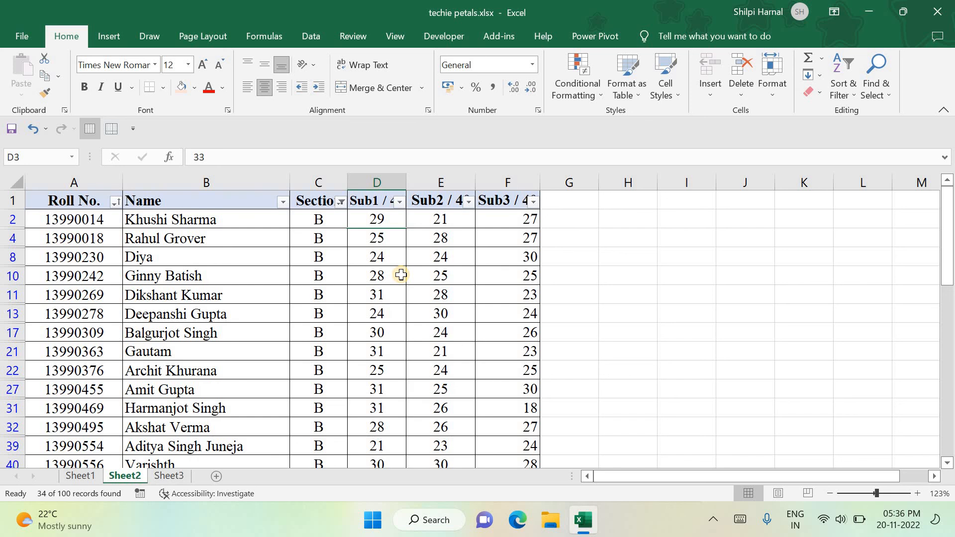
# Sort the filtered section B records by Sub1 marks from largest to smallest
pyautogui.click(399, 202)
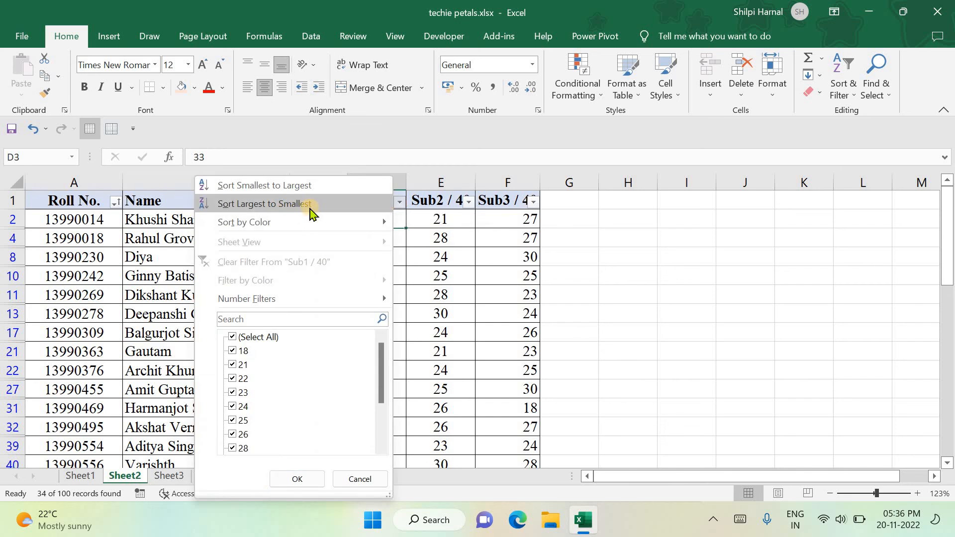
pyautogui.click(443, 280)
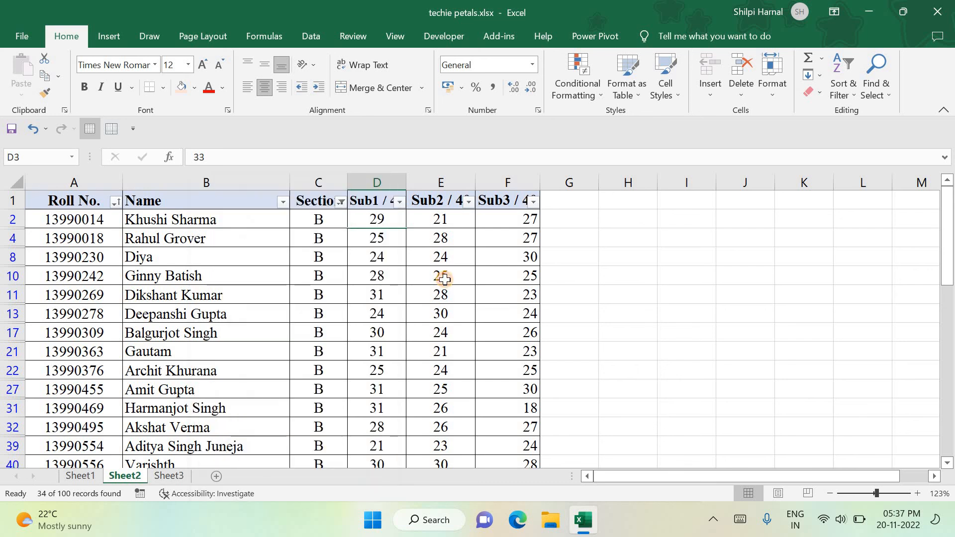
pyautogui.click(318, 202)
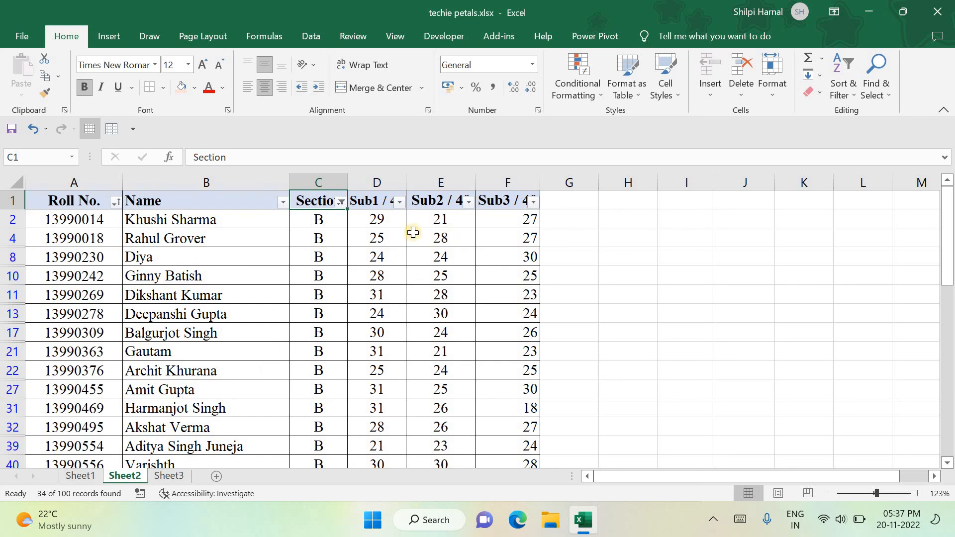
pyautogui.click(400, 202)
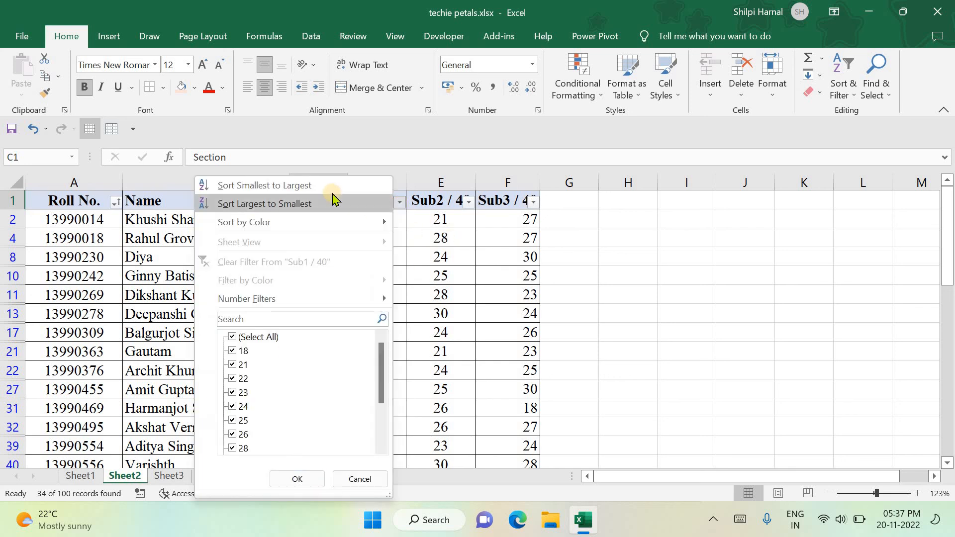
pyautogui.click(329, 203)
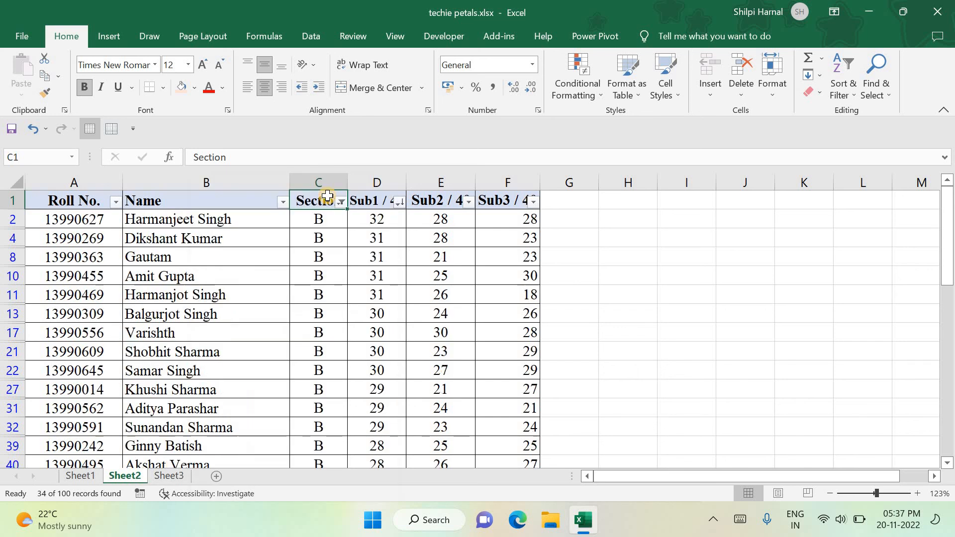
# Check the order of the Sub1 marks from the first to the last section B record
pyautogui.click(381, 221)
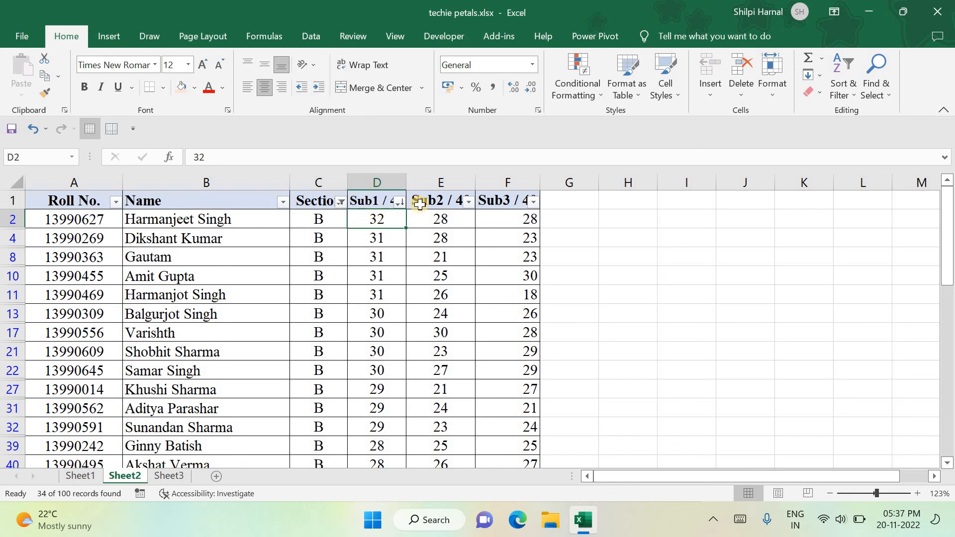
pyautogui.click(396, 241)
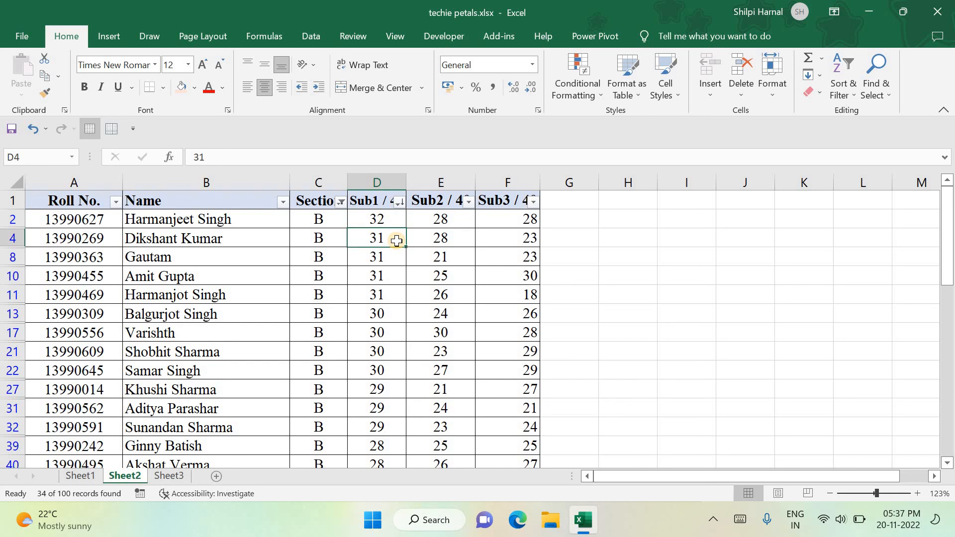
pyautogui.press('Down')
pyautogui.press('Down')
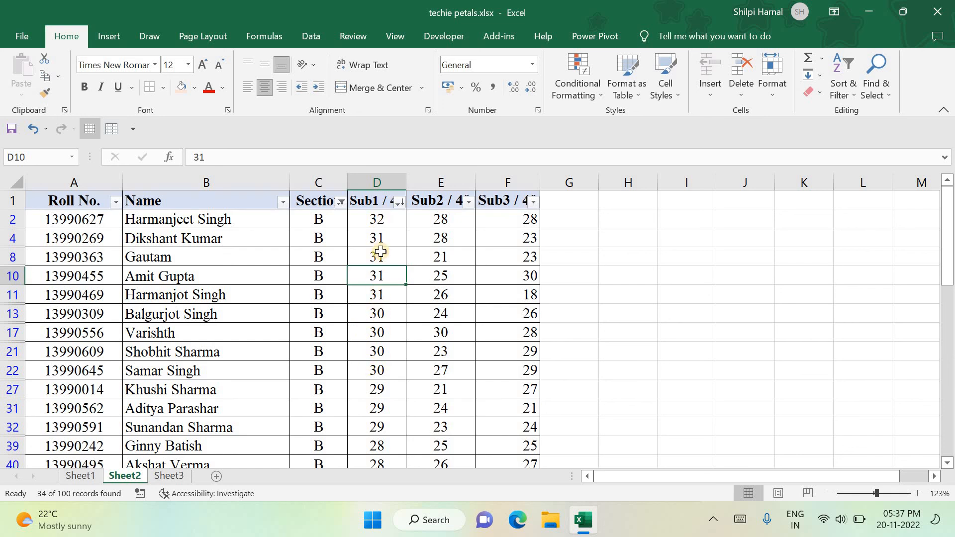
pyautogui.scroll(-5, 373, 305)
pyautogui.scroll(-3, 379, 306)
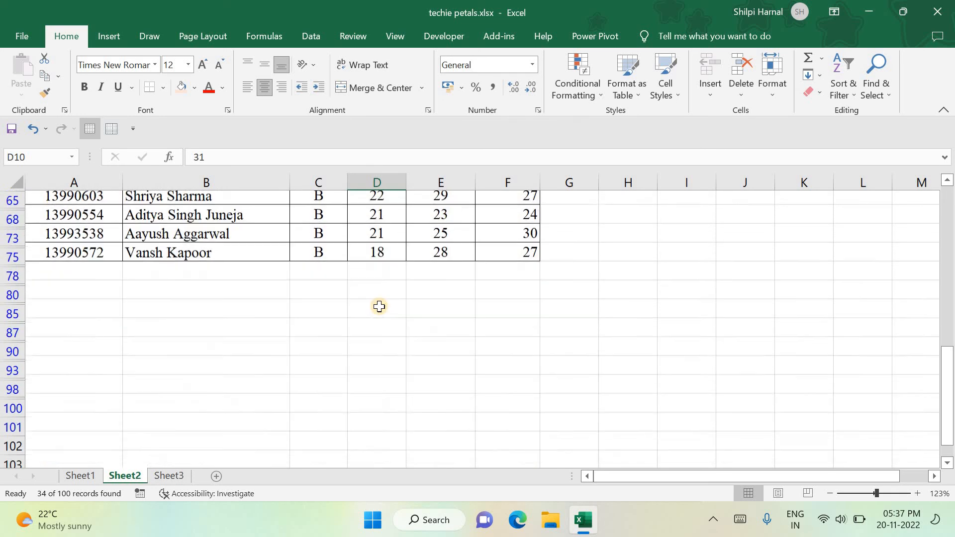
pyautogui.scroll(10, 379, 306)
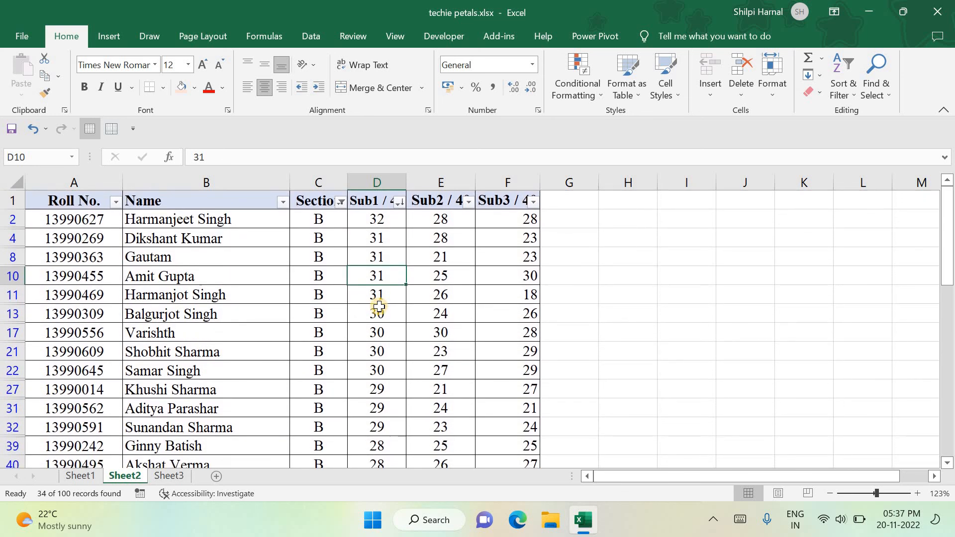
# Filter the Sub1 column to show only the marks 30, 31 and 32, and check the marks of the filtered records
pyautogui.click(399, 202)
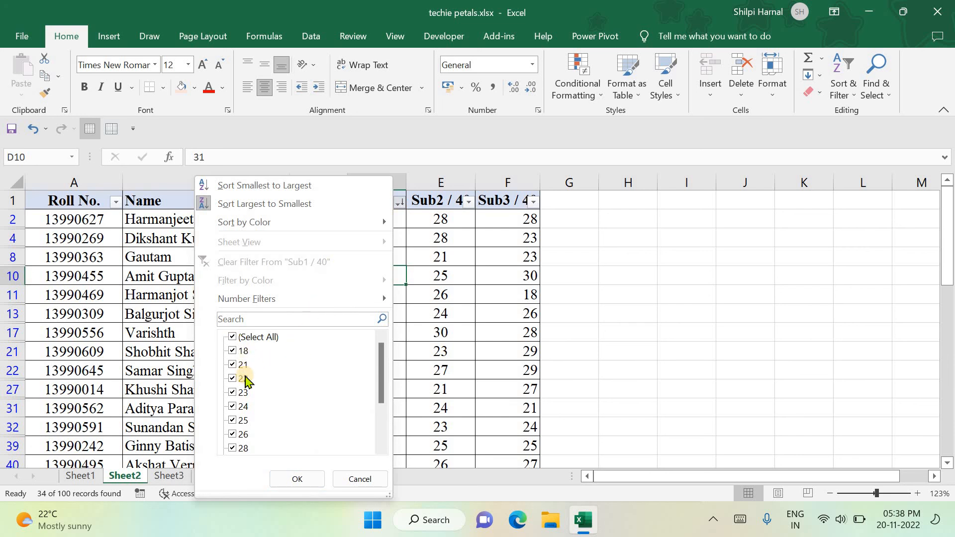
pyautogui.scroll(-2, 244, 380)
pyautogui.scroll(1, 245, 382)
pyautogui.scroll(1, 245, 382)
pyautogui.scroll(-2, 245, 382)
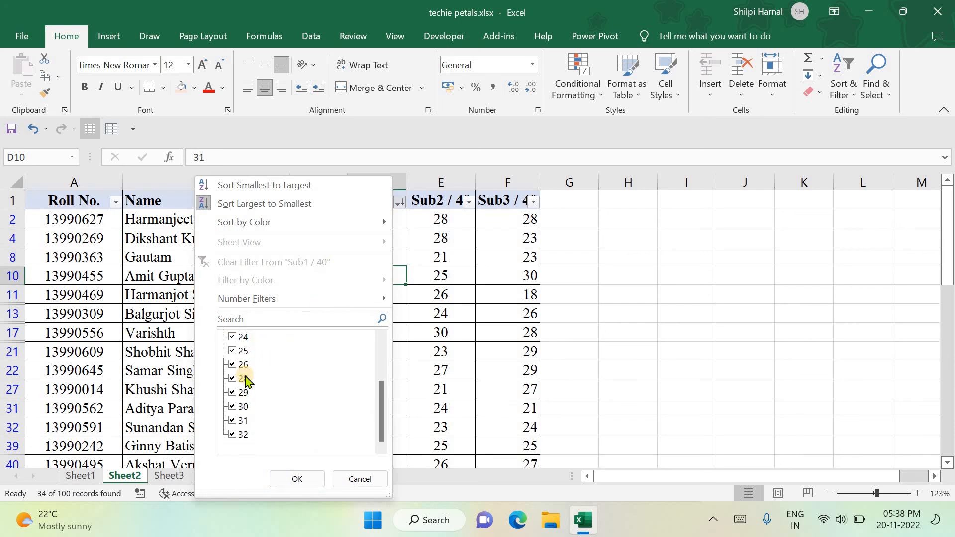
pyautogui.scroll(2, 245, 382)
pyautogui.scroll(-2, 245, 381)
pyautogui.scroll(2, 245, 382)
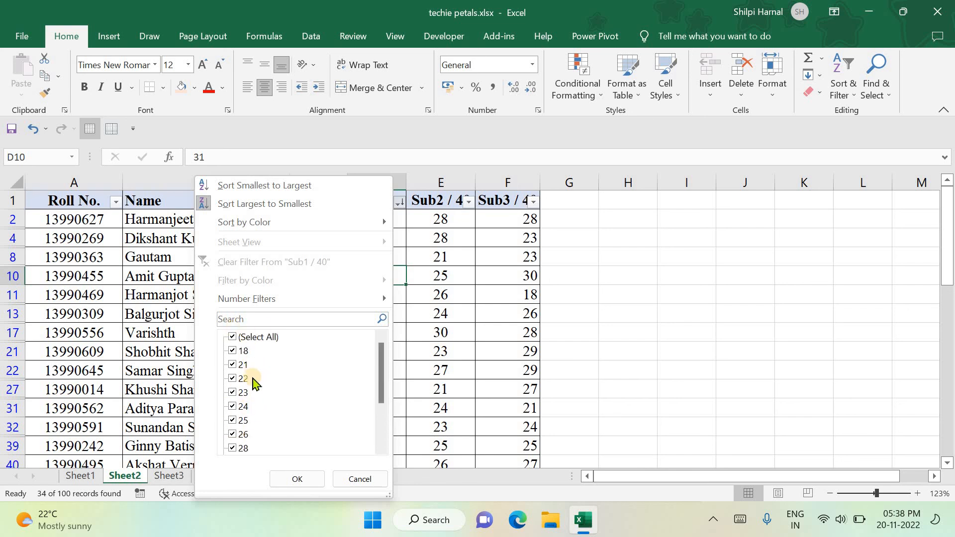
pyautogui.click(232, 337)
pyautogui.scroll(-2, 270, 390)
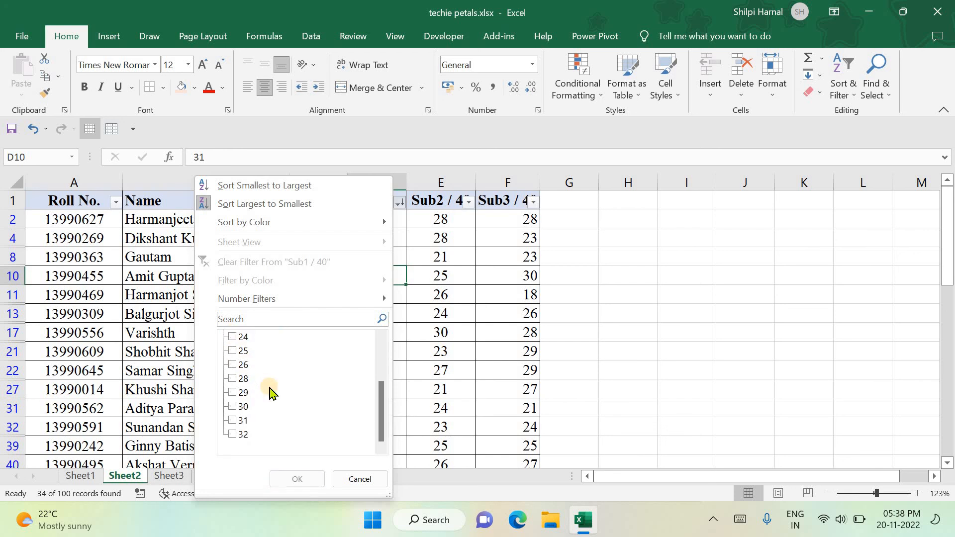
pyautogui.click(236, 407)
pyautogui.click(236, 421)
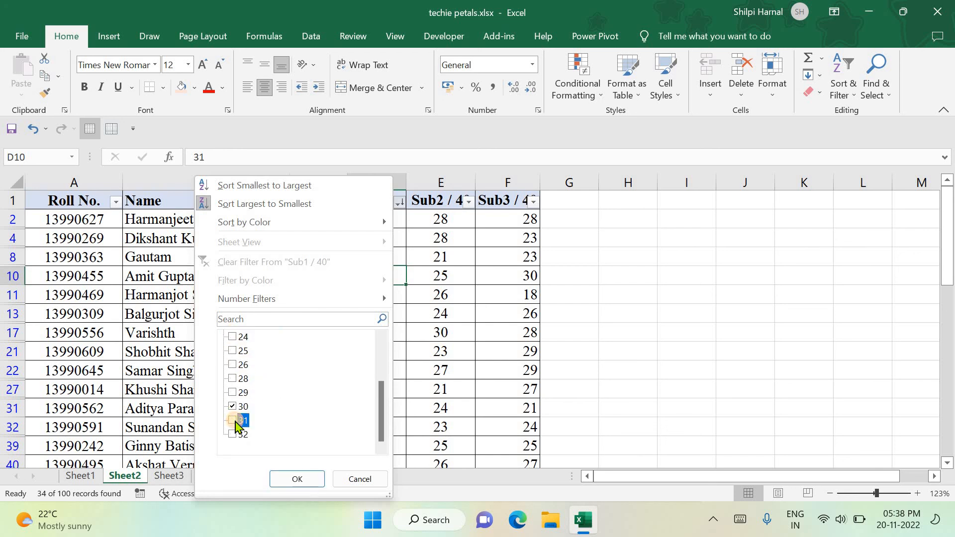
pyautogui.click(236, 436)
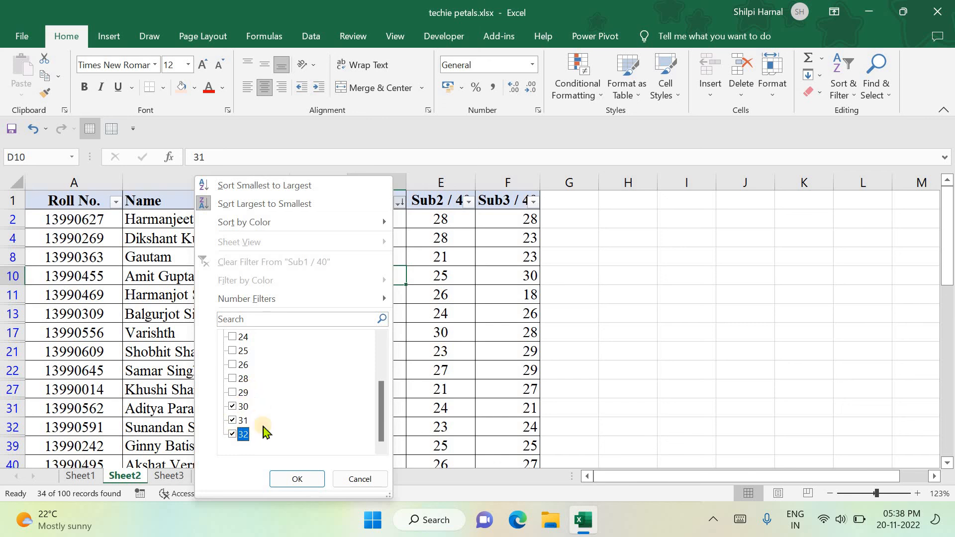
pyautogui.click(298, 478)
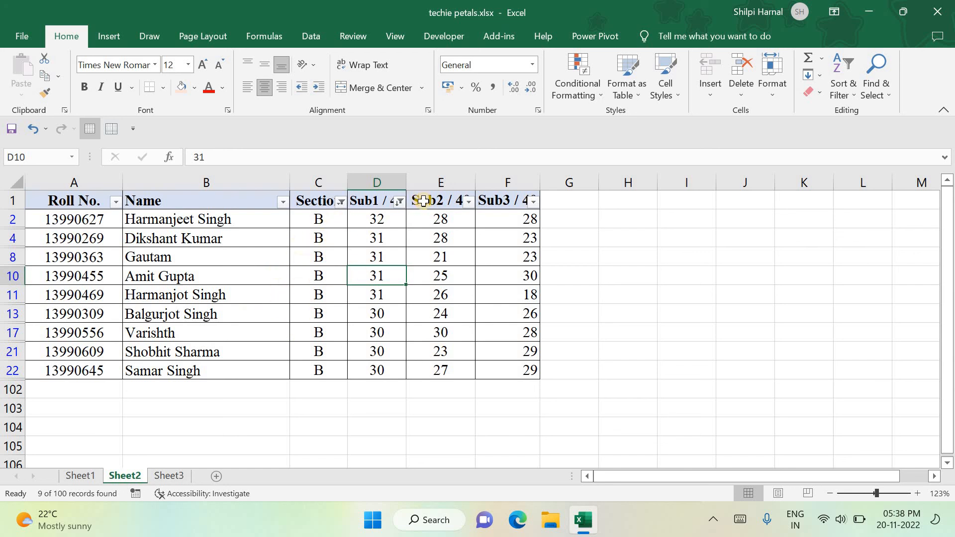
pyautogui.click(391, 217)
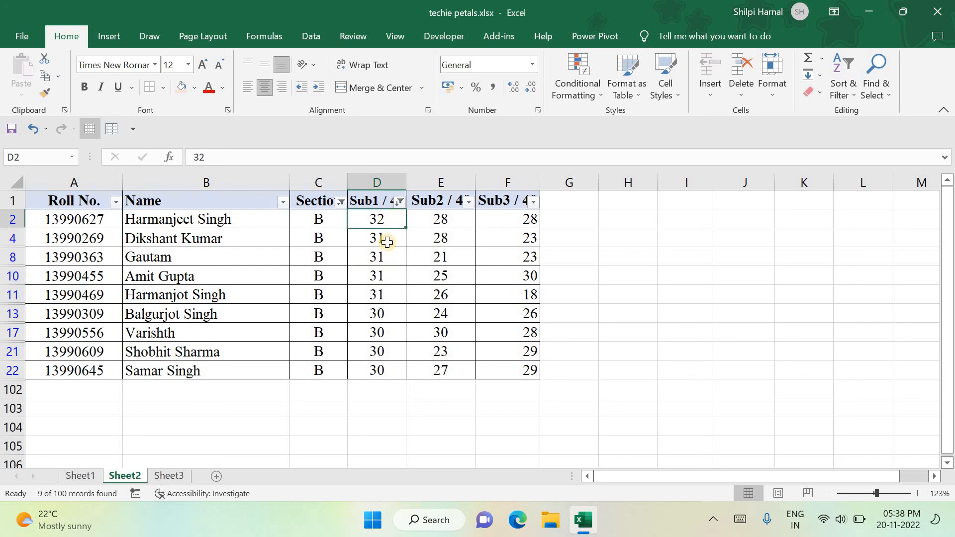
pyautogui.moveTo(387, 243); pyautogui.dragTo(380, 370)
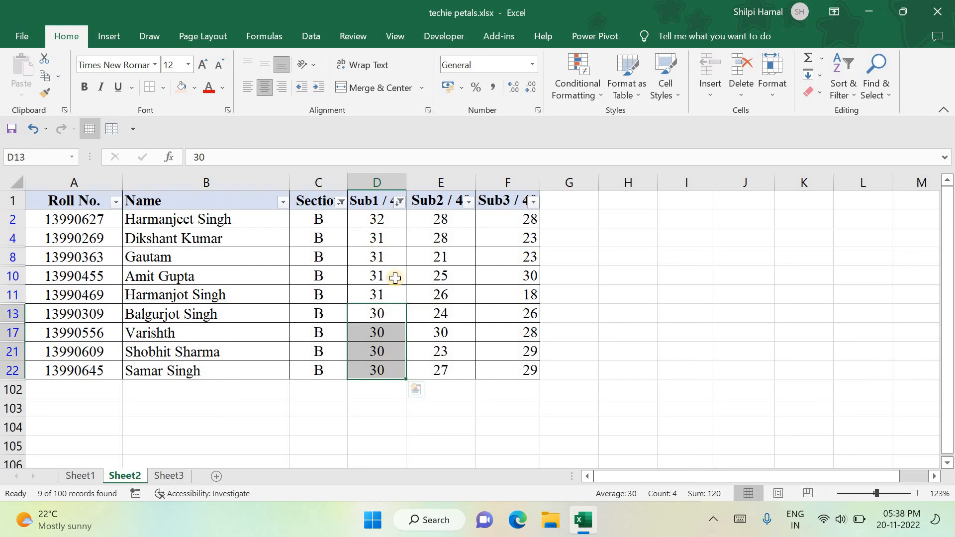
pyautogui.click(389, 222)
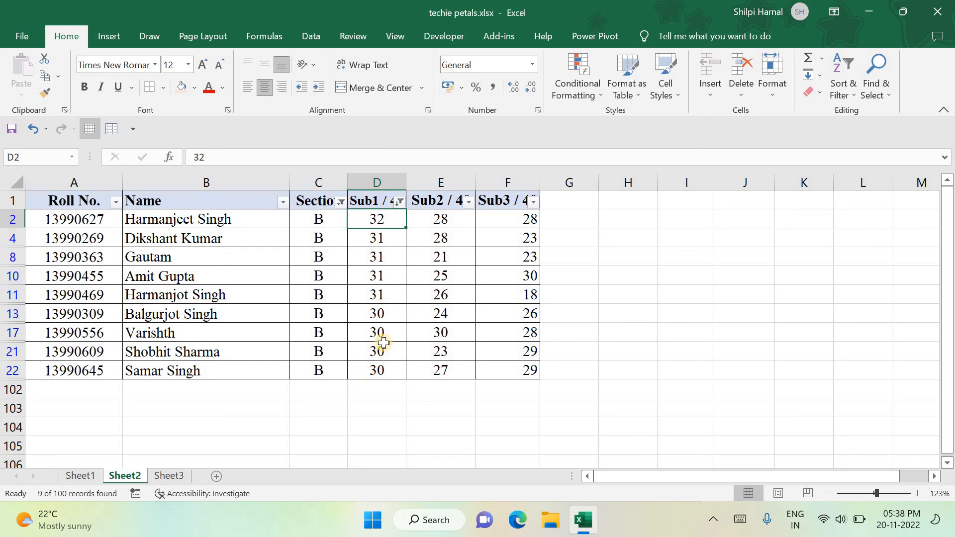
# Show all values again in the Section and Sub1 columns, and check the full list of records
pyautogui.click(341, 202)
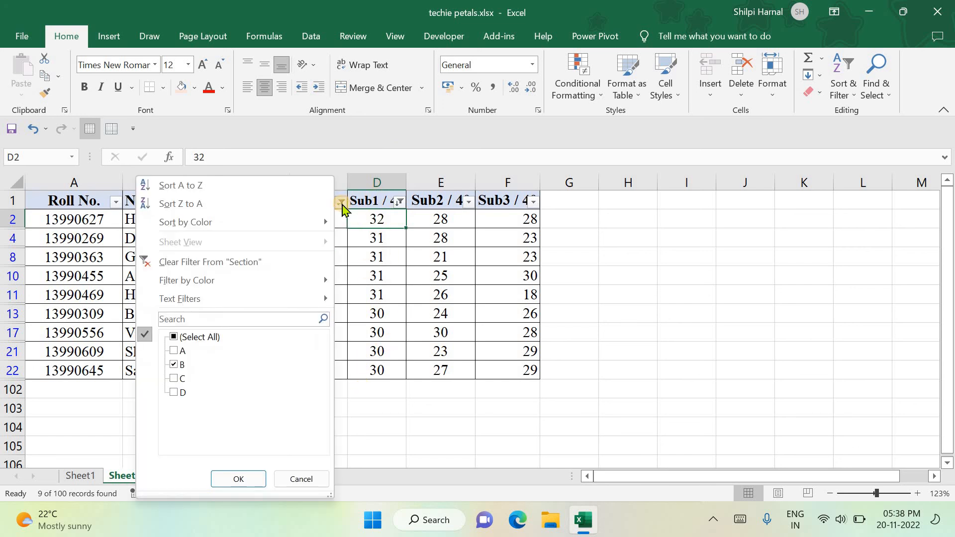
pyautogui.click(173, 338)
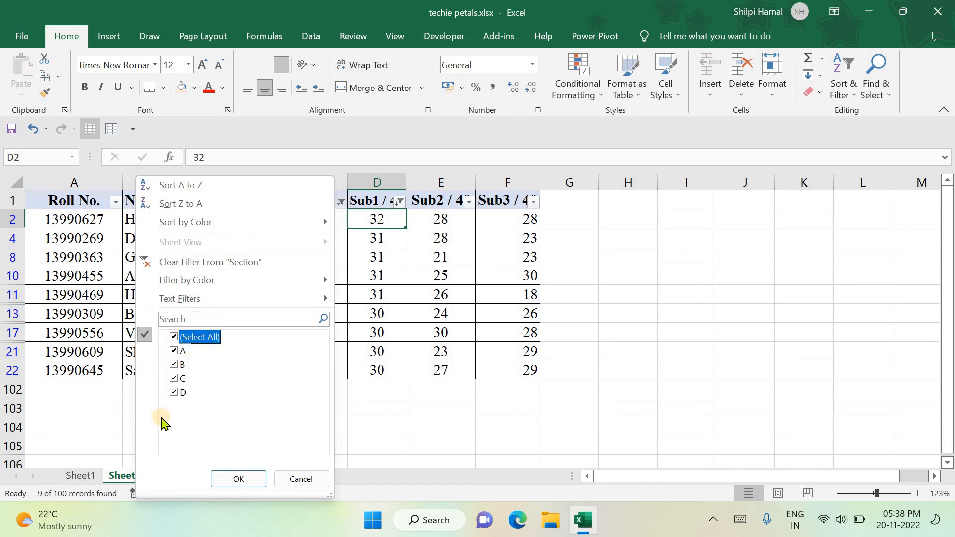
pyautogui.click(236, 479)
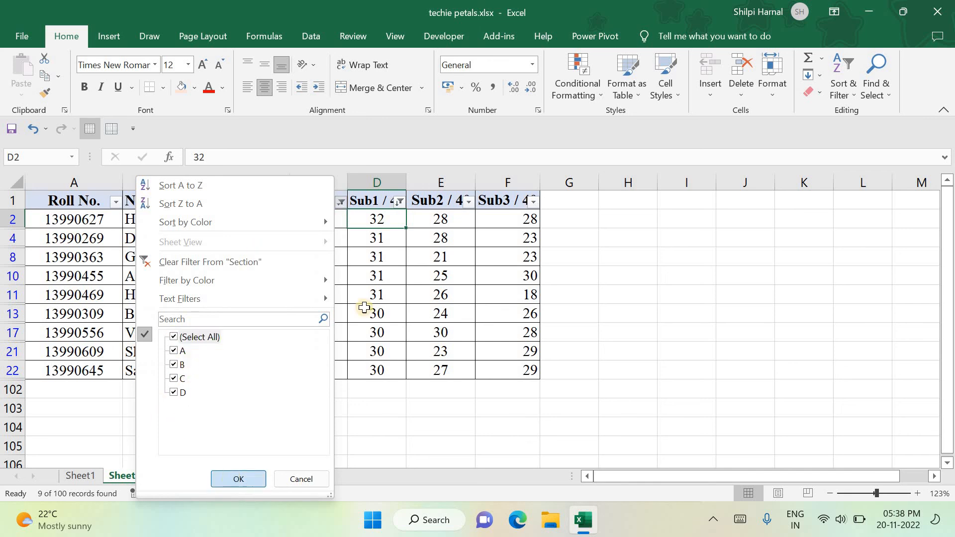
pyautogui.click(401, 201)
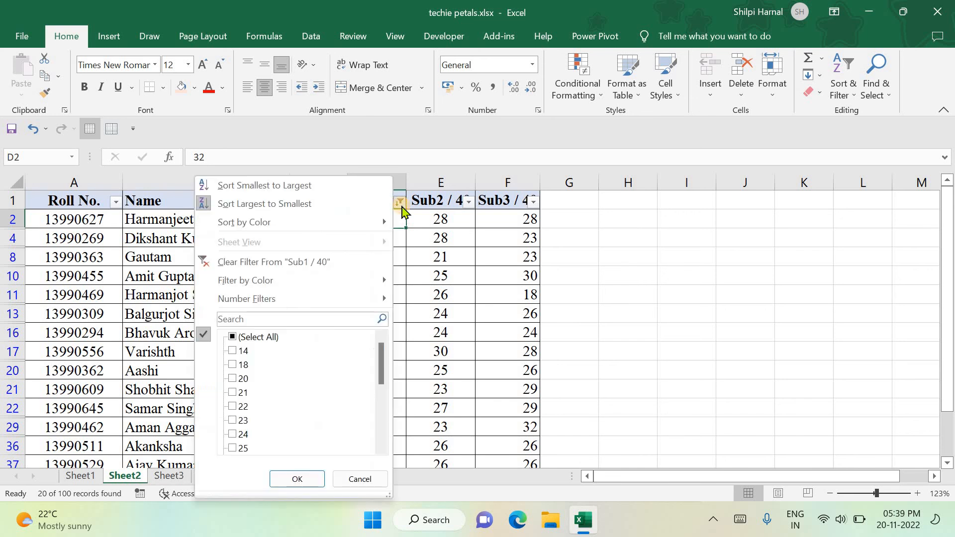
pyautogui.click(233, 337)
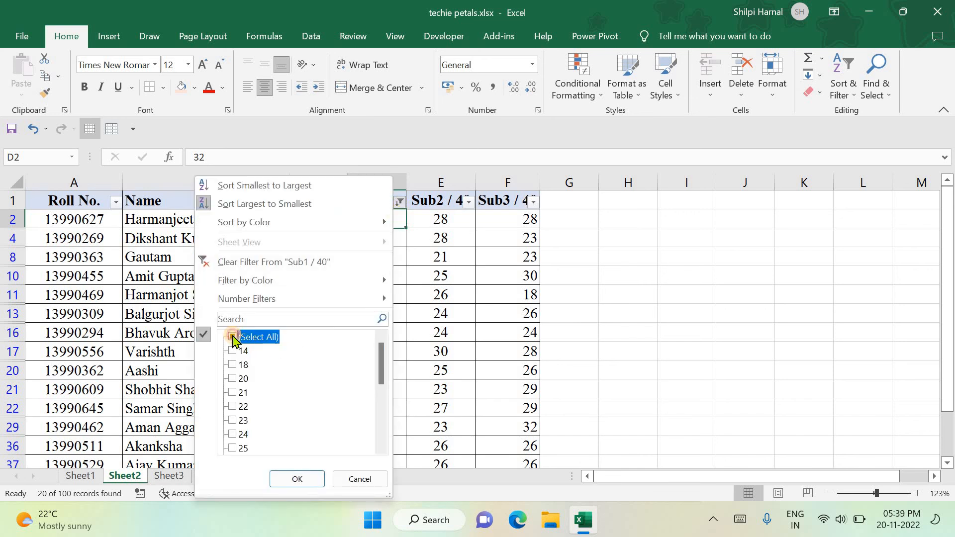
pyautogui.click(304, 481)
pyautogui.scroll(-9, 396, 374)
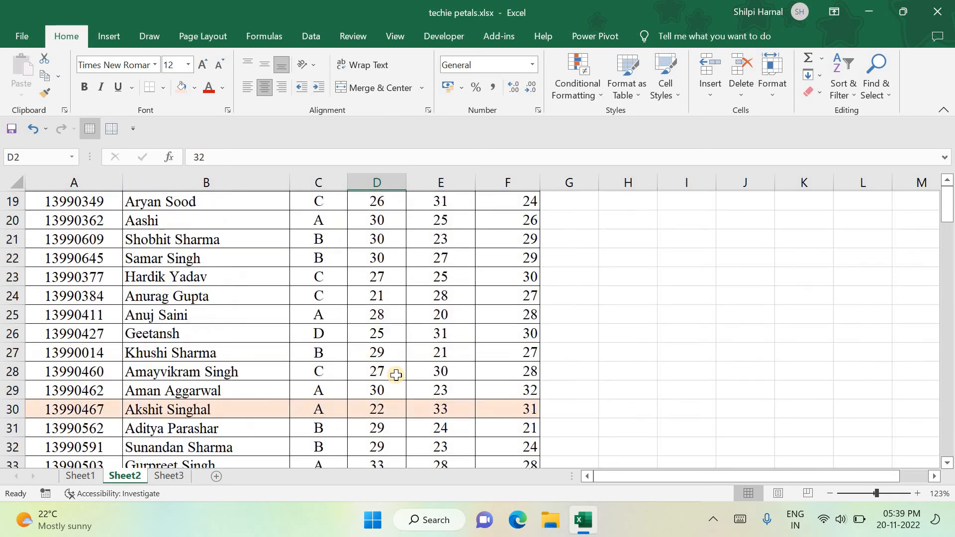
pyautogui.scroll(9, 396, 375)
pyautogui.scroll(-9, 396, 375)
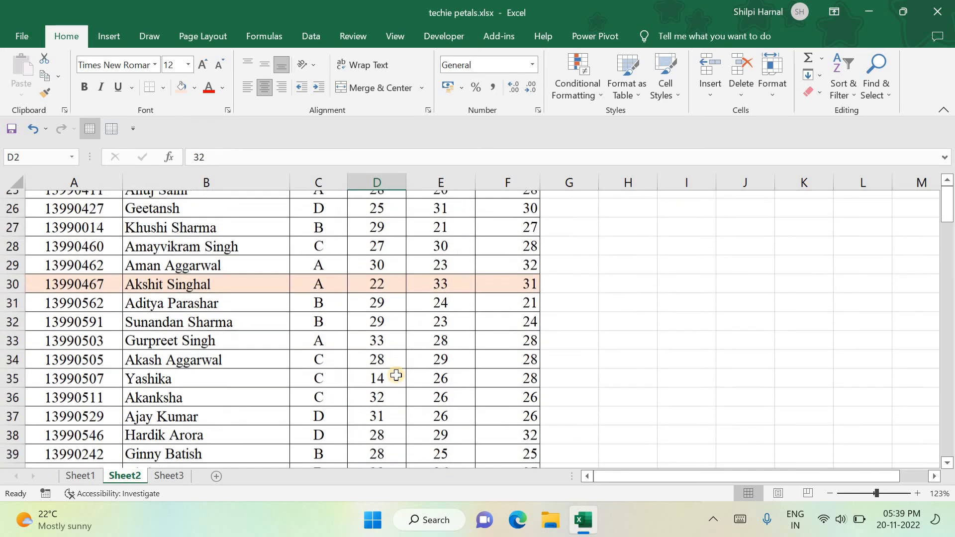
pyautogui.scroll(9, 396, 374)
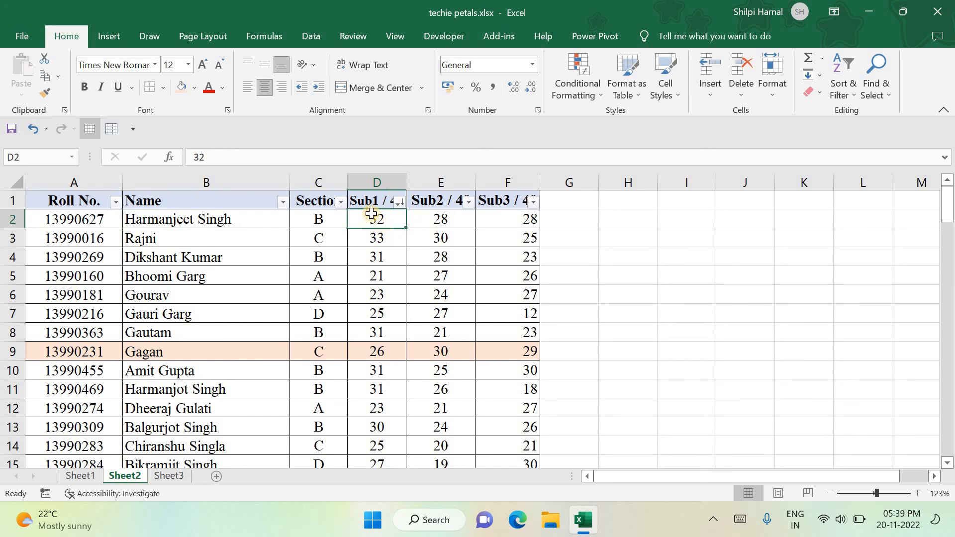
pyautogui.click(339, 202)
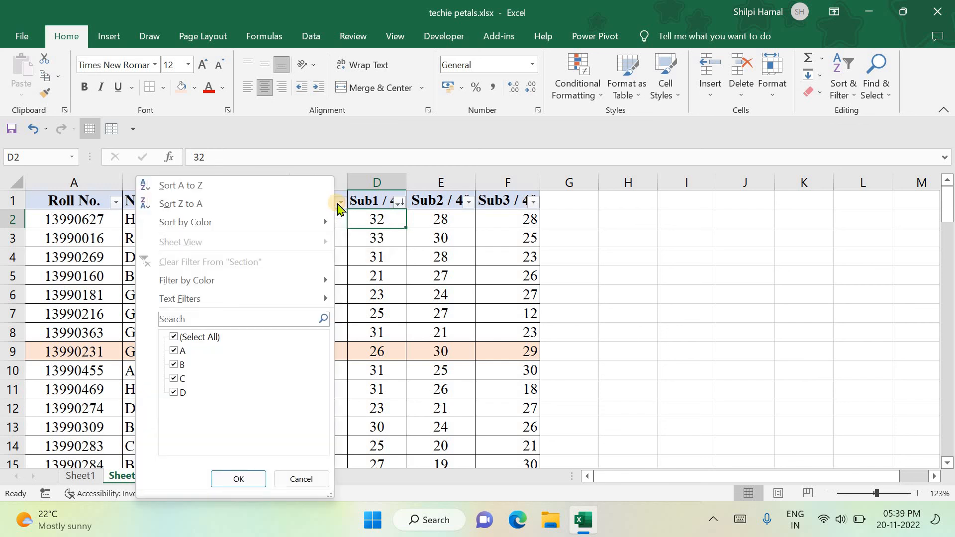
pyautogui.click(376, 238)
# Add a Total header in G1 and enter a SUM formula for D2:F2 in G2
pyautogui.click(569, 198)
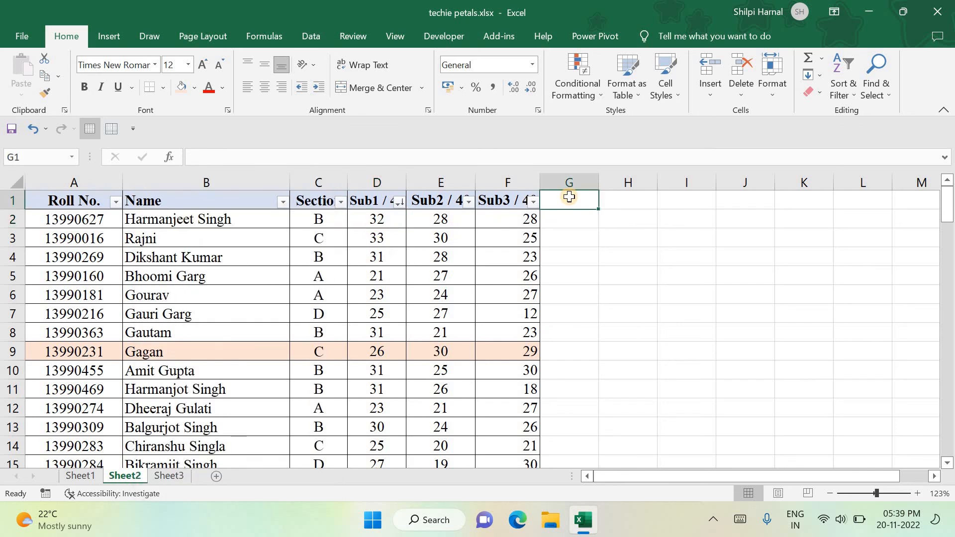
pyautogui.write('Total')
pyautogui.press('Return')
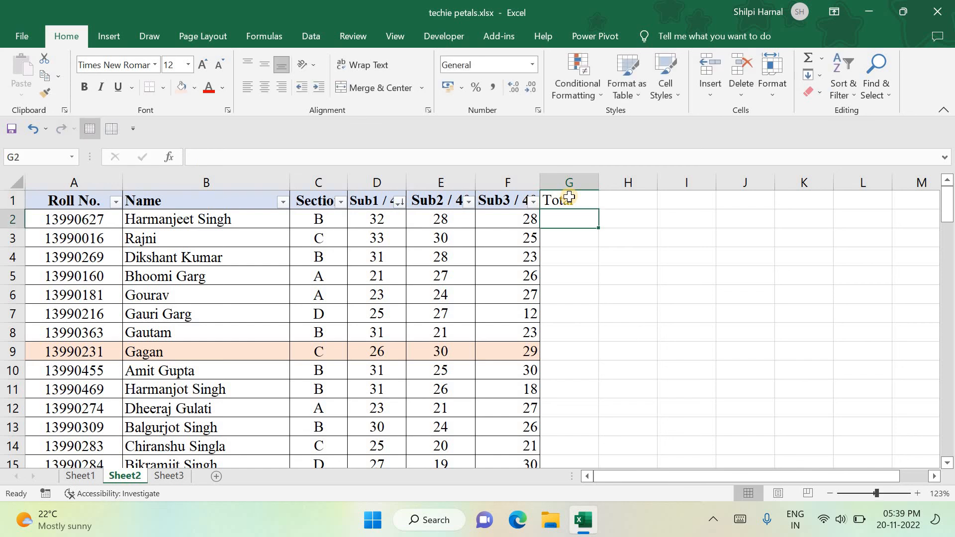
pyautogui.write('=')
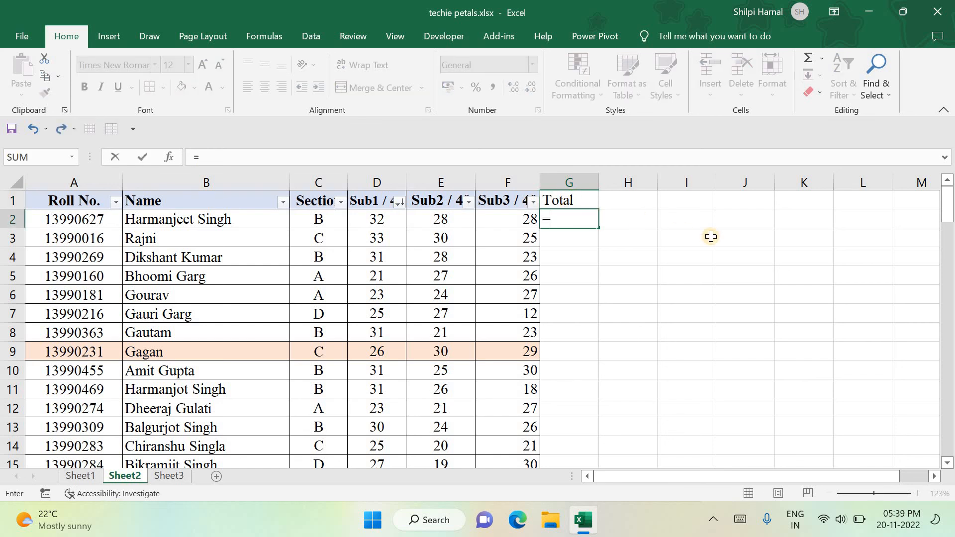
pyautogui.write('sum(')
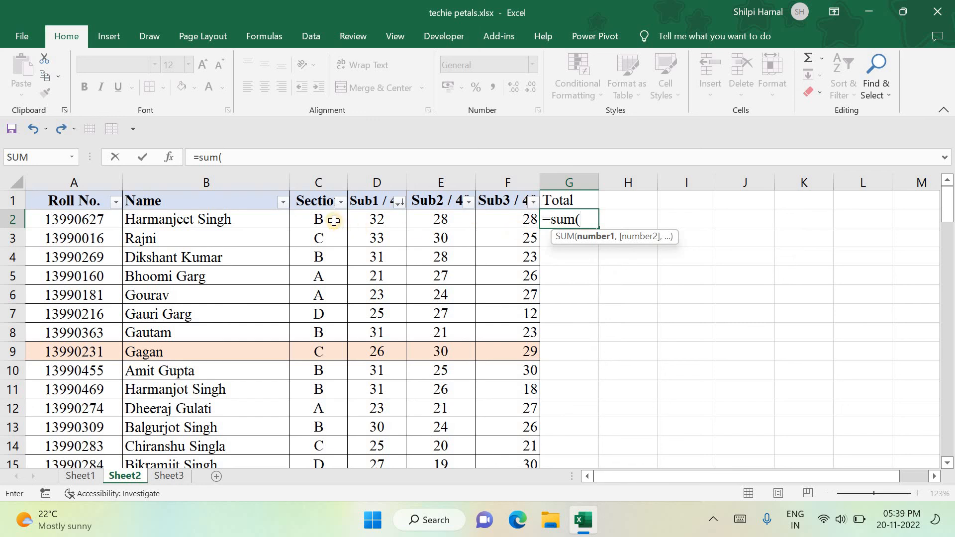
pyautogui.click(373, 223)
pyautogui.moveTo(479, 233); pyautogui.dragTo(509, 216)
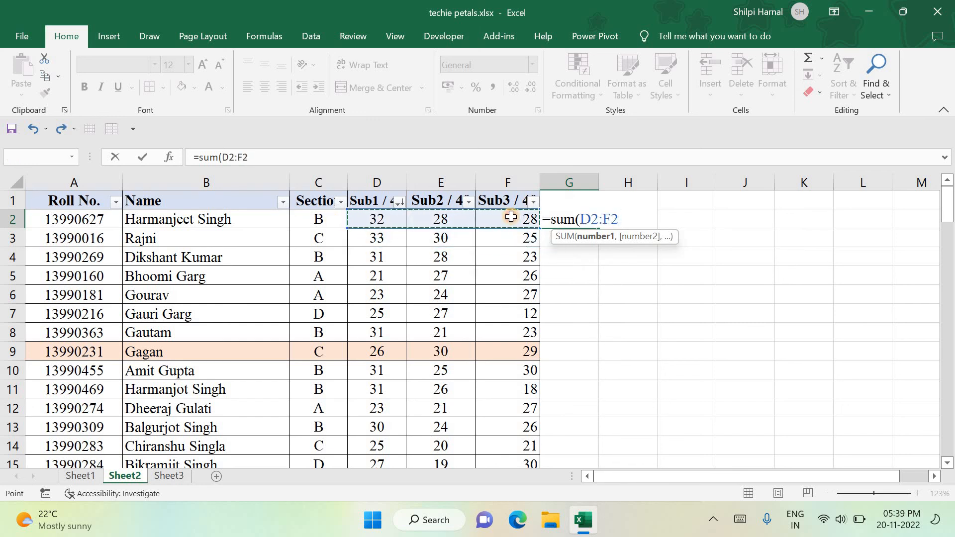
pyautogui.press('Return')
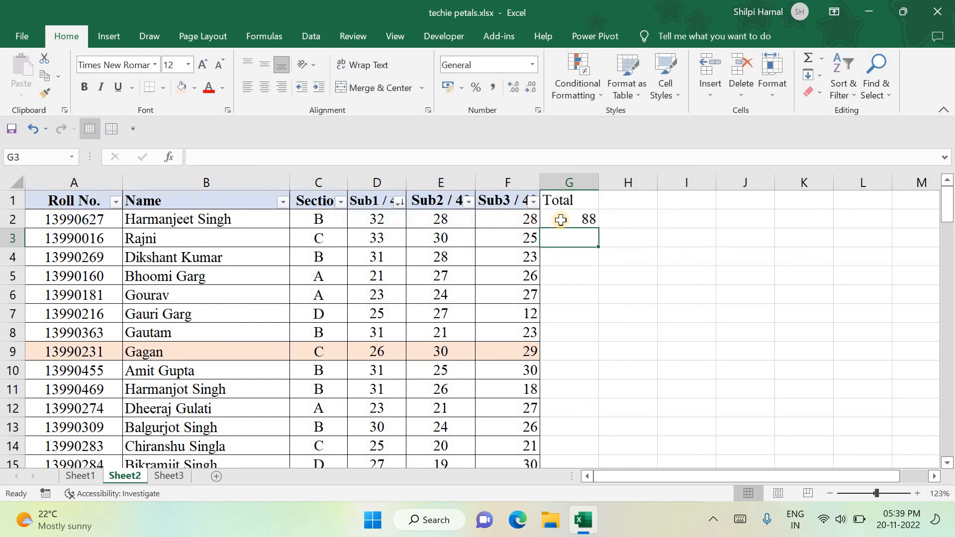
# Fill the G2 SUM formula down the Total column and format the totals as horizontally centered with all borders
pyautogui.click(559, 216)
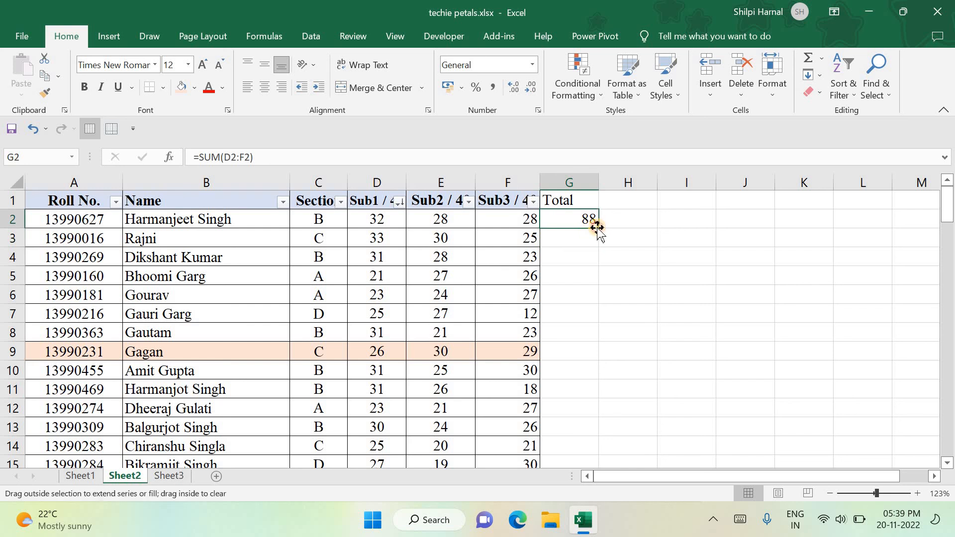
pyautogui.doubleClick(597, 229)
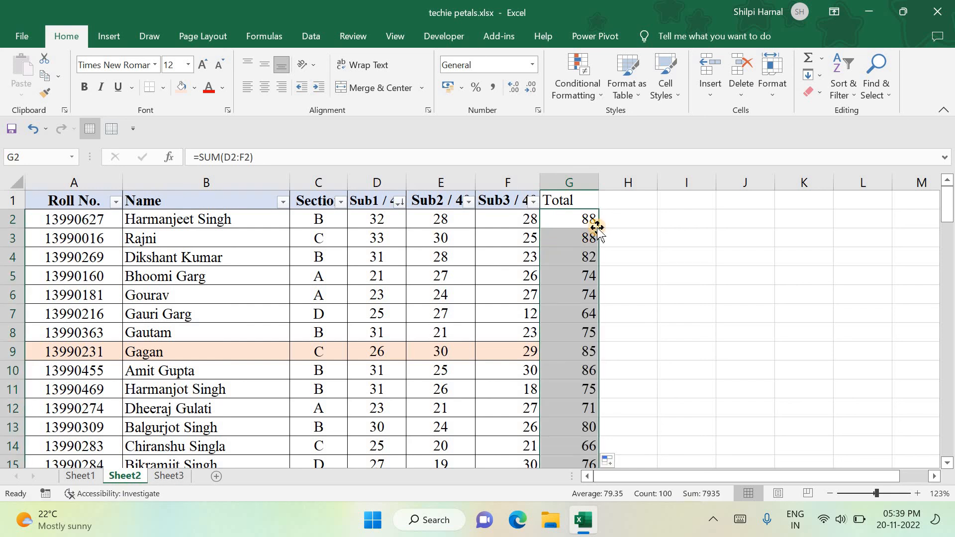
pyautogui.click(265, 88)
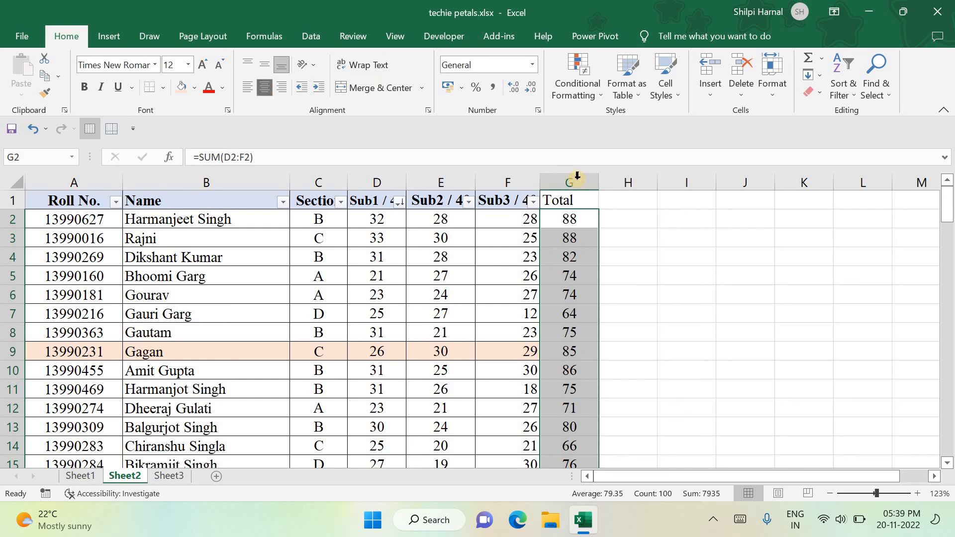
pyautogui.click(163, 89)
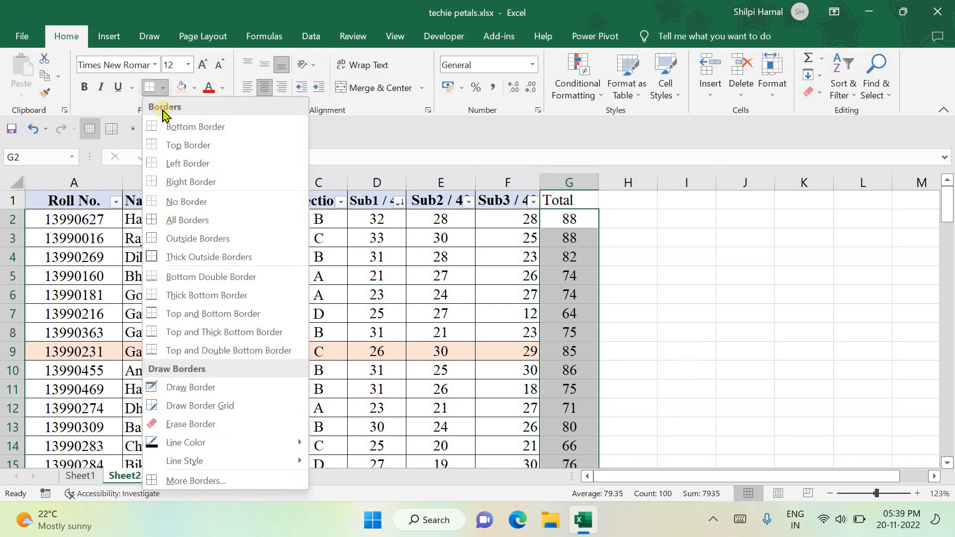
pyautogui.click(189, 220)
# Remove the table's filter and apply it again from G1 so that it includes the Total column
pyautogui.click(579, 202)
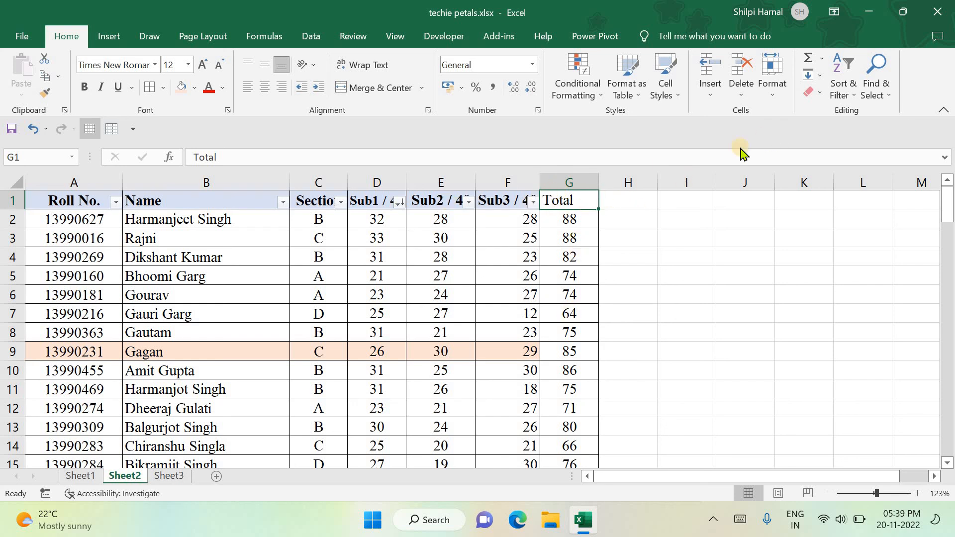
pyautogui.click(851, 85)
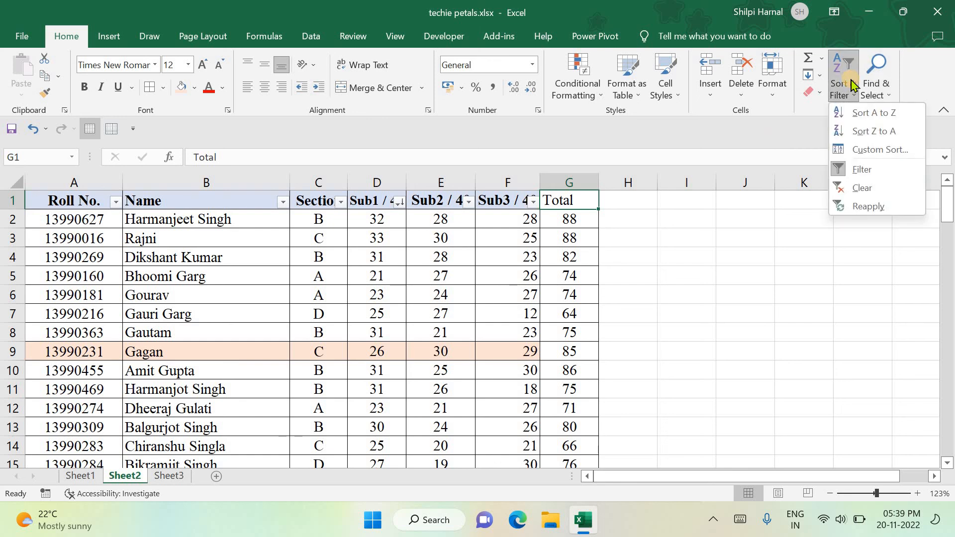
pyautogui.click(860, 170)
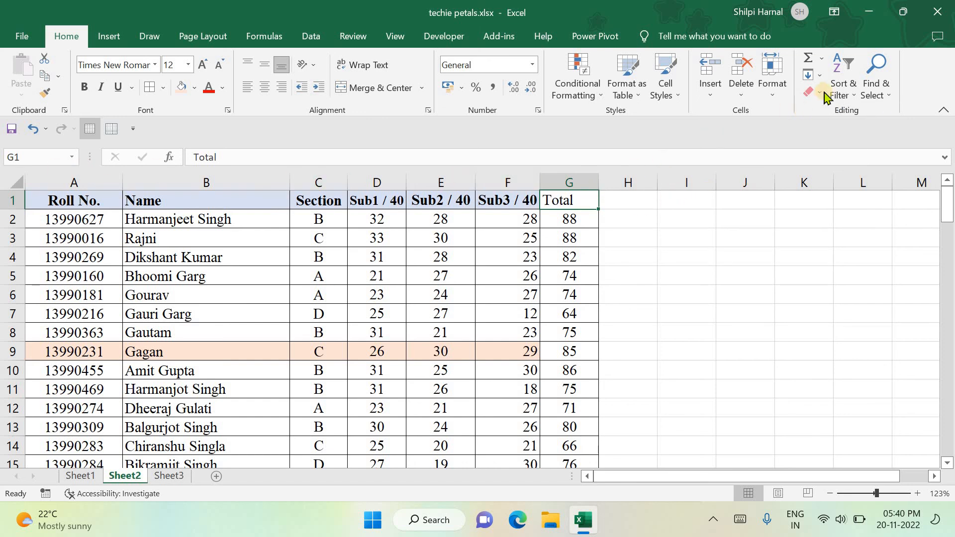
pyautogui.click(842, 85)
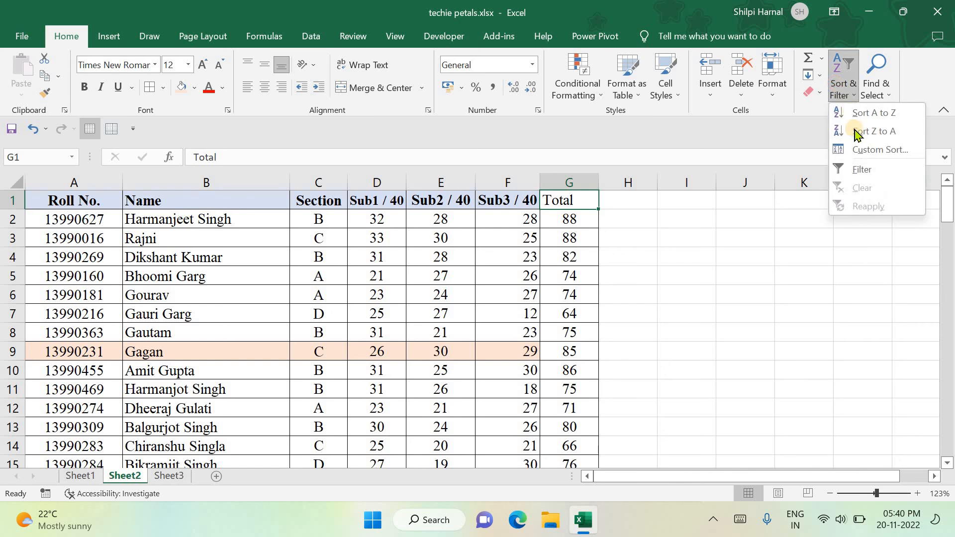
pyautogui.click(857, 171)
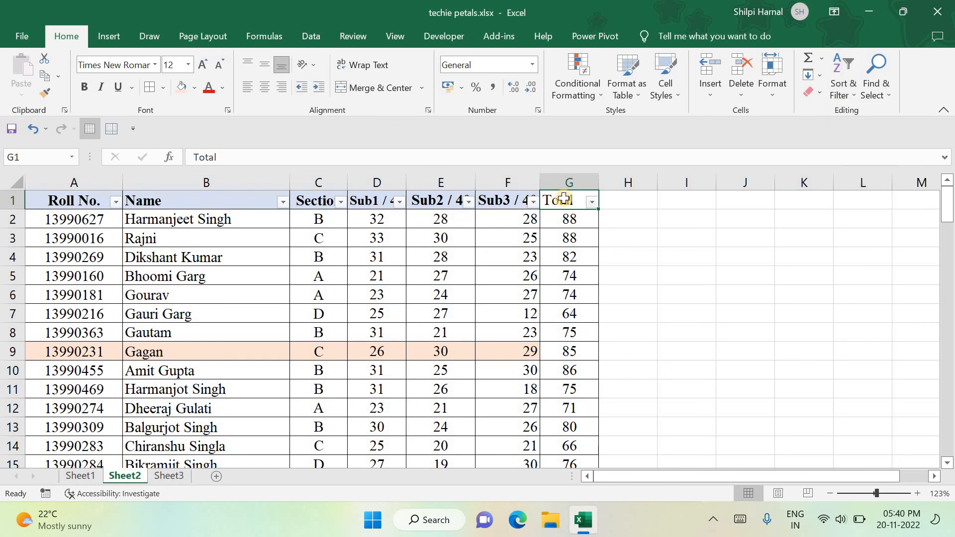
pyautogui.click(592, 203)
pyautogui.click(638, 253)
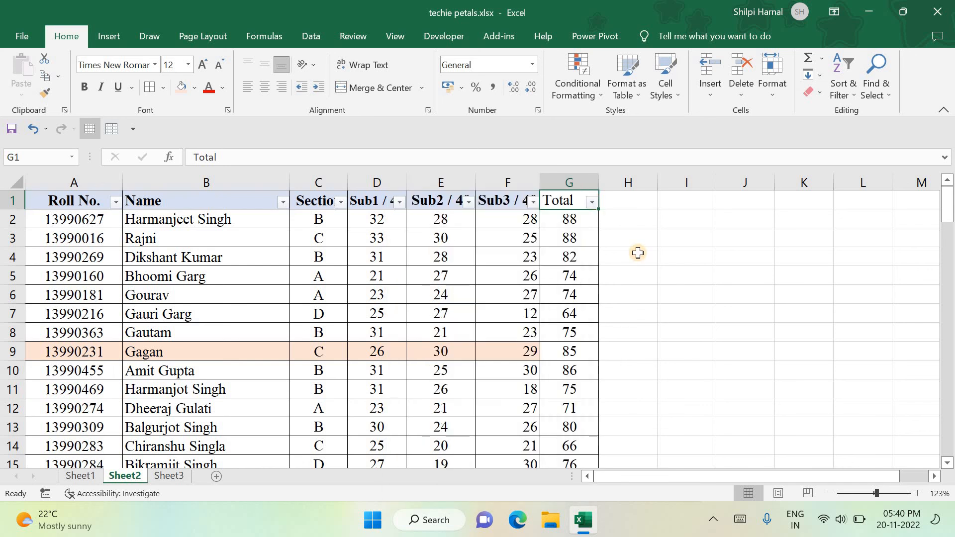
pyautogui.click(591, 204)
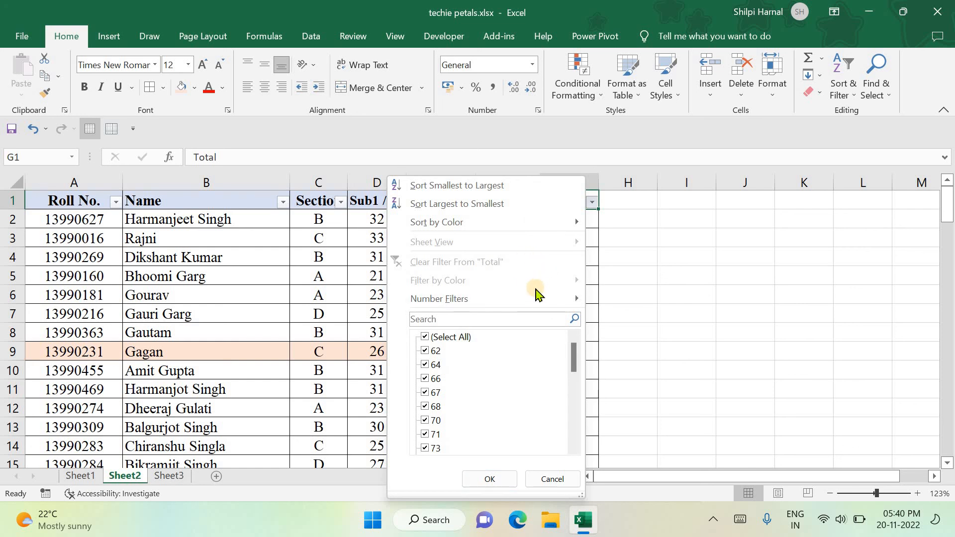
pyautogui.click(656, 249)
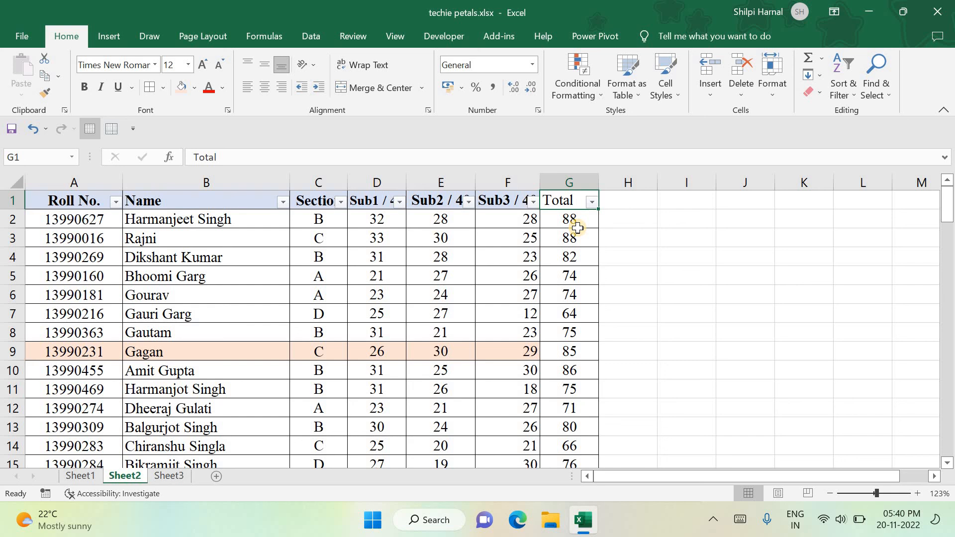
# Center the Sub3 column both vertically and horizontally
pyautogui.click(515, 183)
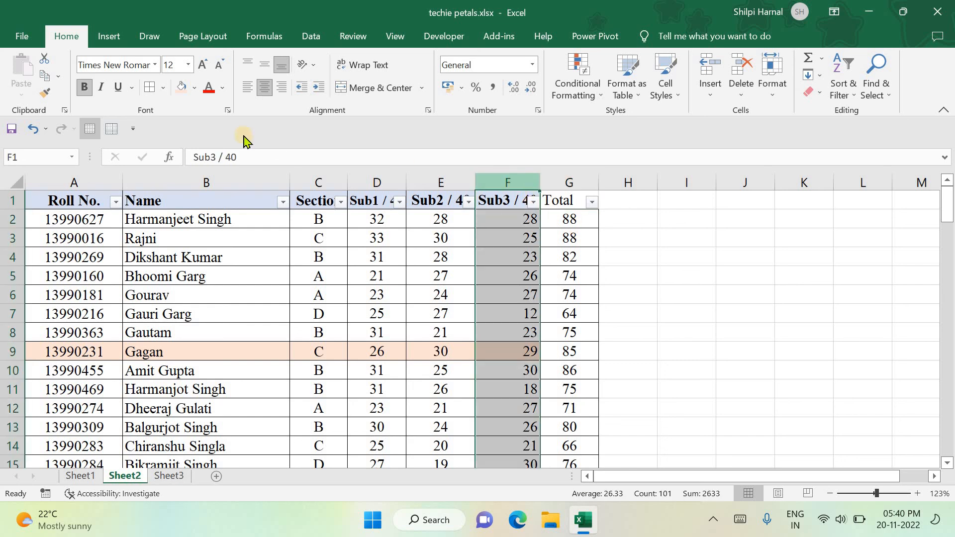
pyautogui.click(266, 68)
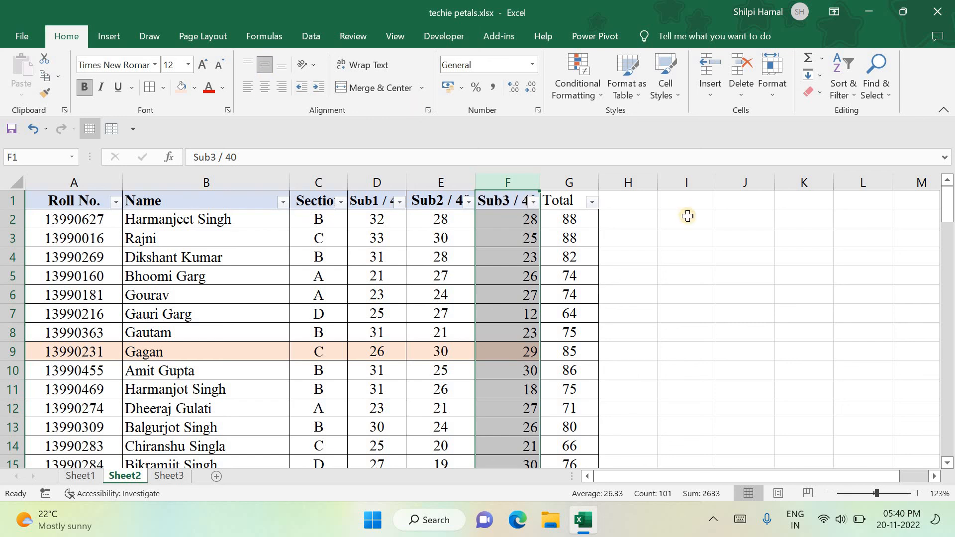
pyautogui.click(265, 89)
pyautogui.click(726, 298)
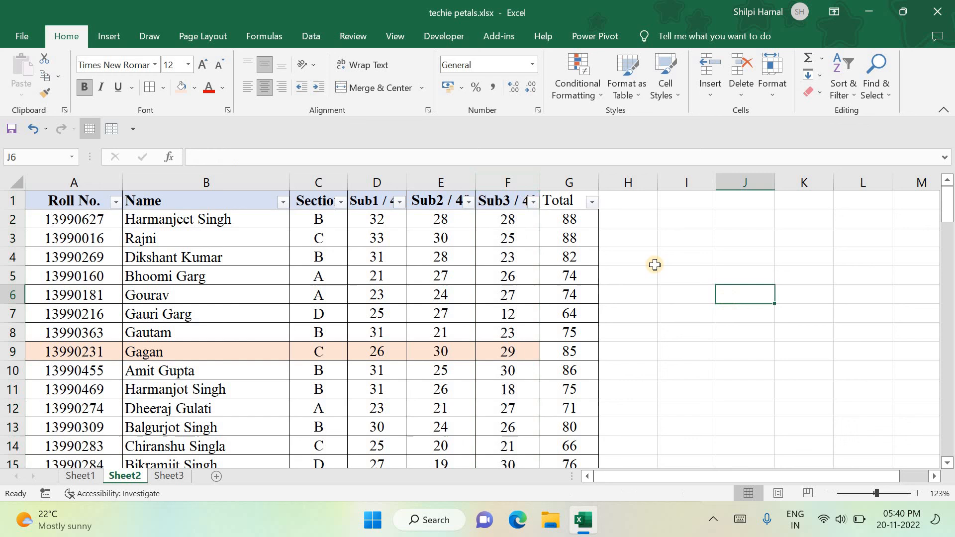
# Filter the Total column with an equals condition of 80, and check the names and totals of the filtered records
pyautogui.click(591, 203)
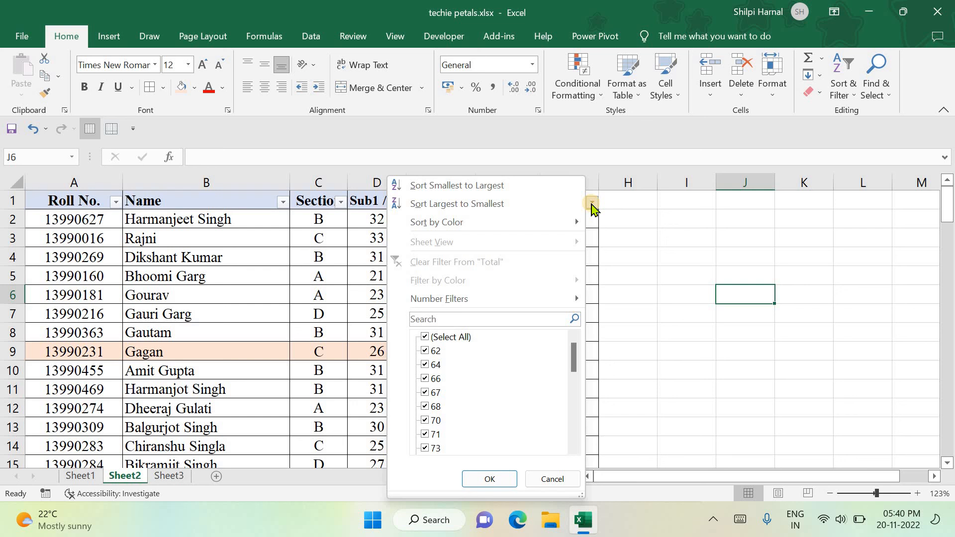
pyautogui.moveTo(486, 307)
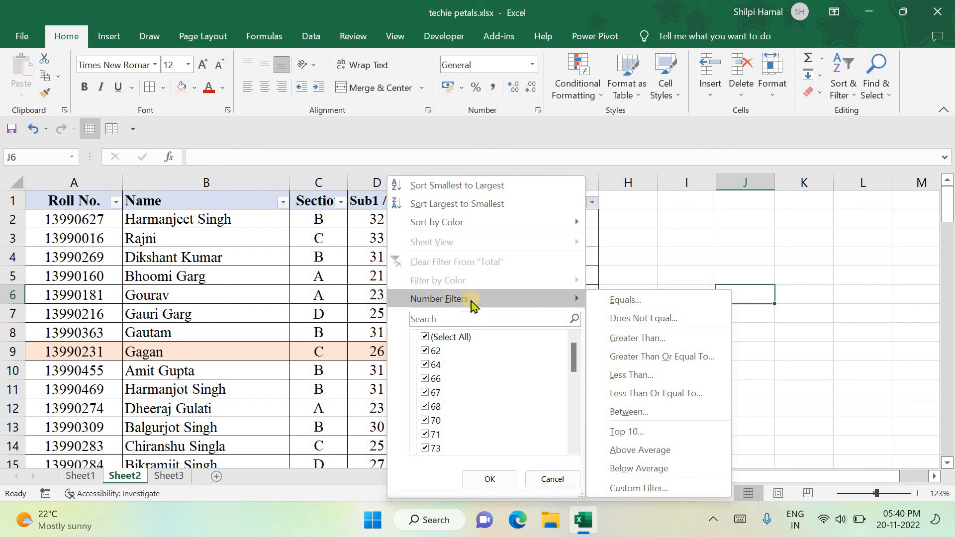
pyautogui.click(646, 302)
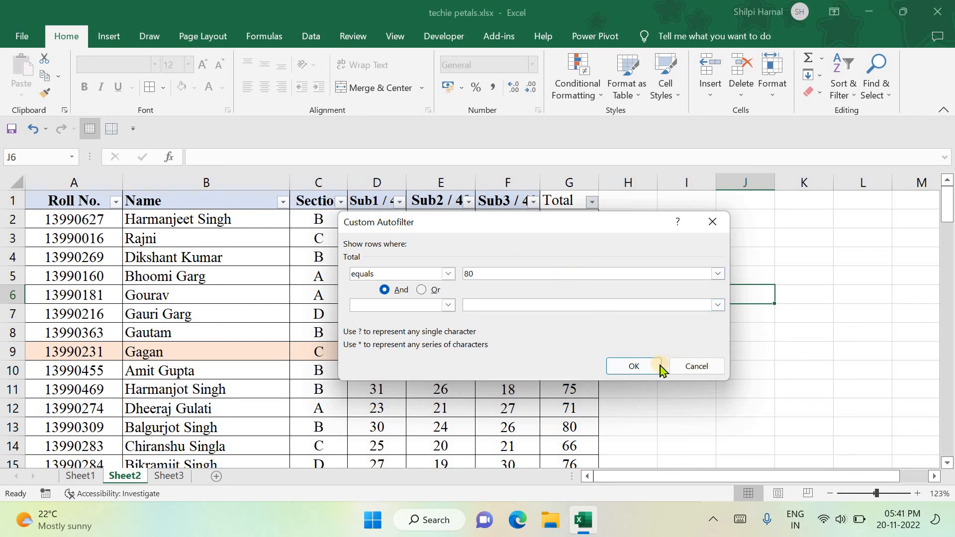
pyautogui.click(633, 368)
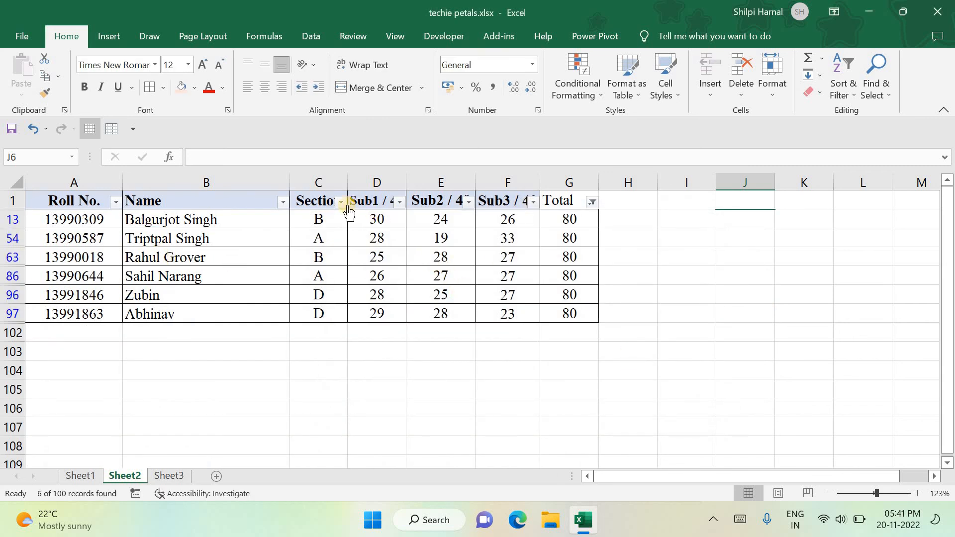
pyautogui.moveTo(315, 215); pyautogui.dragTo(223, 314)
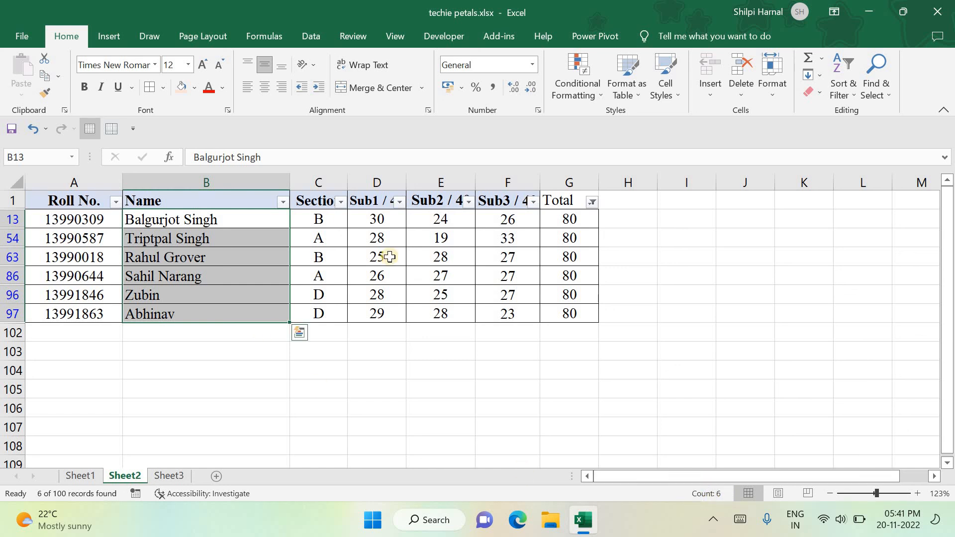
pyautogui.click(559, 237)
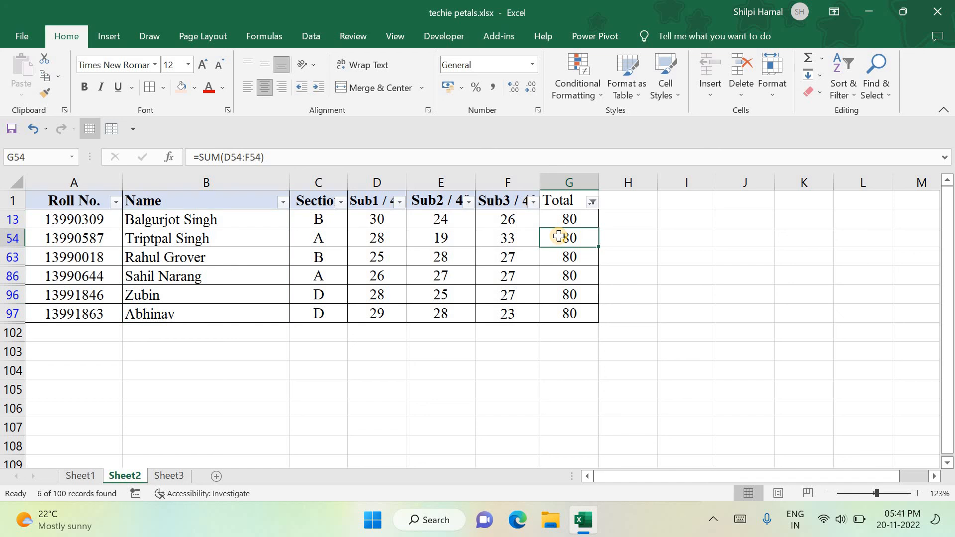
# Clear the equals filter from the Total column
pyautogui.click(592, 204)
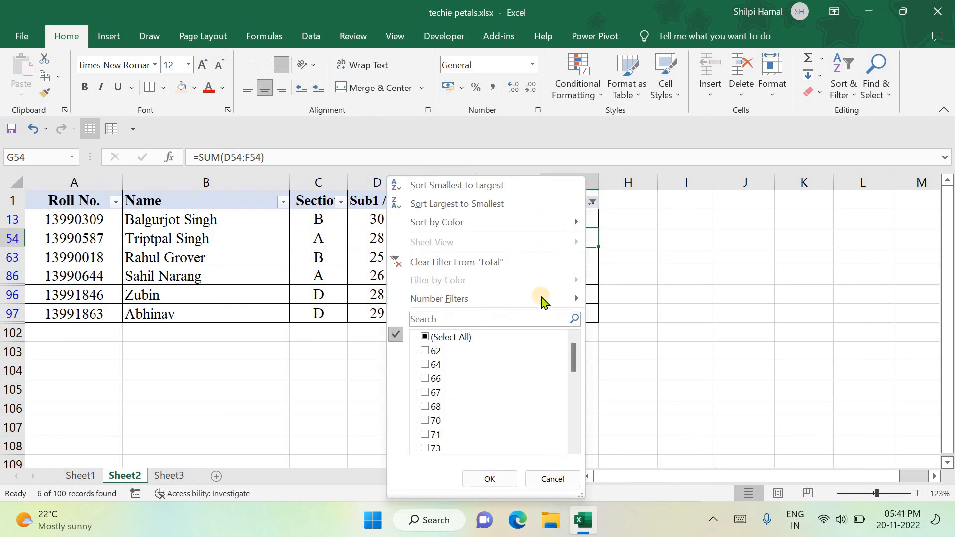
pyautogui.moveTo(541, 301)
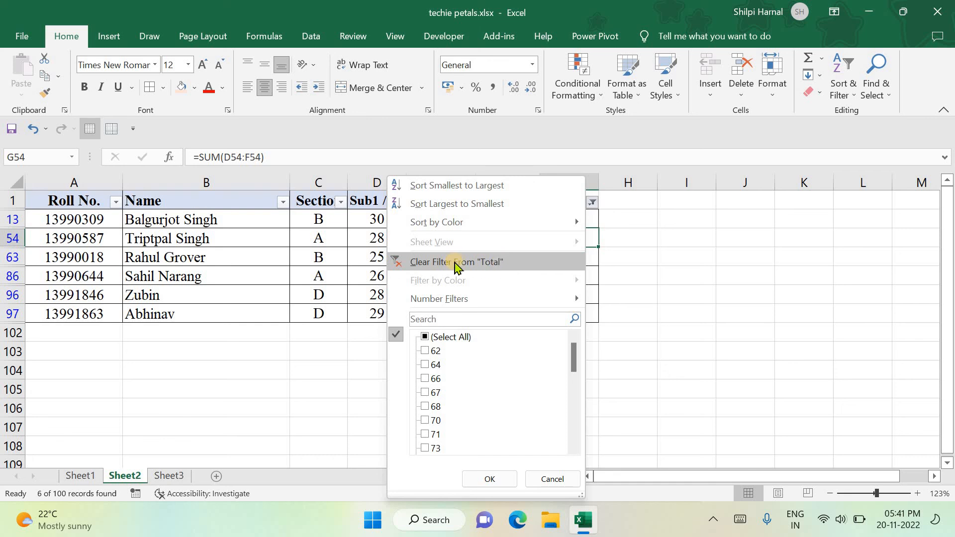
pyautogui.click(498, 263)
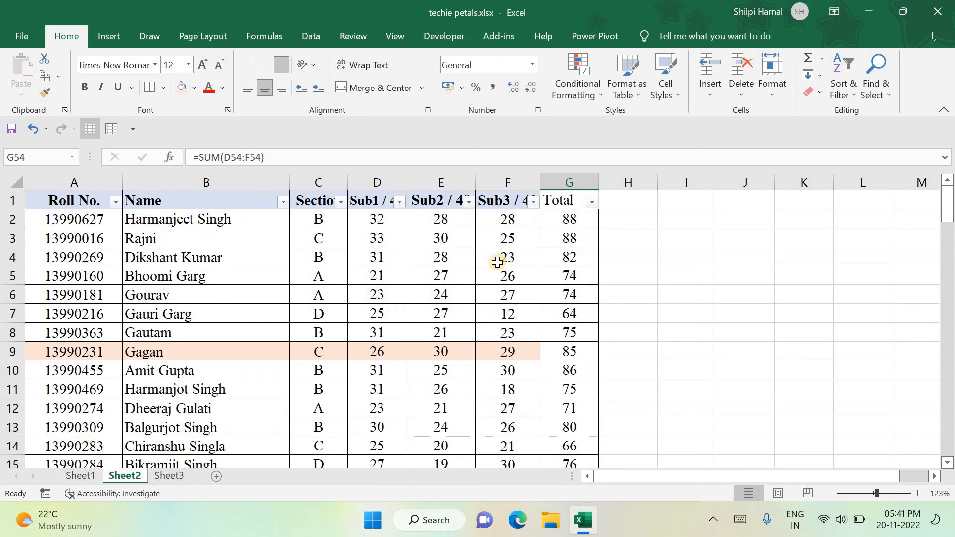
# Filter the Total column to show only values greater than 70, and check the totals of the filtered records
pyautogui.click(592, 202)
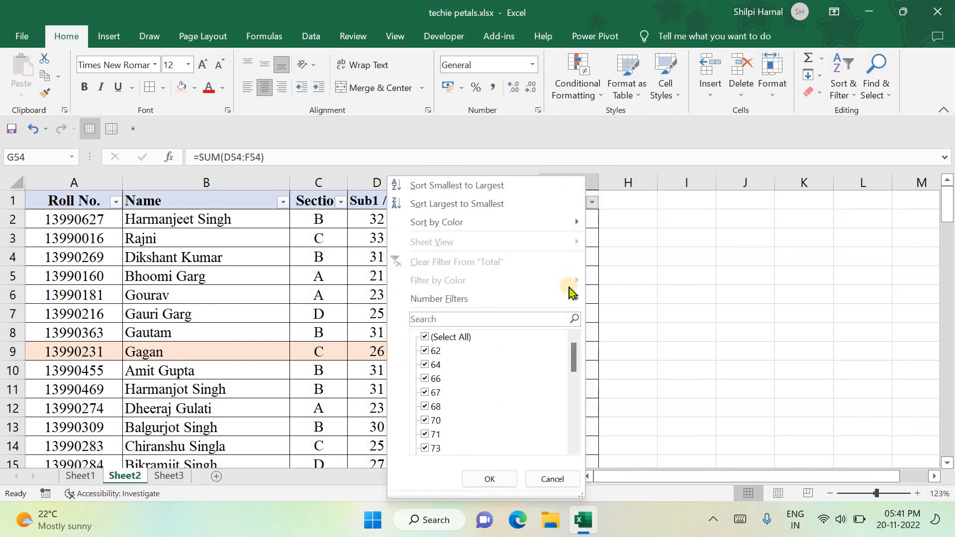
pyautogui.moveTo(567, 299)
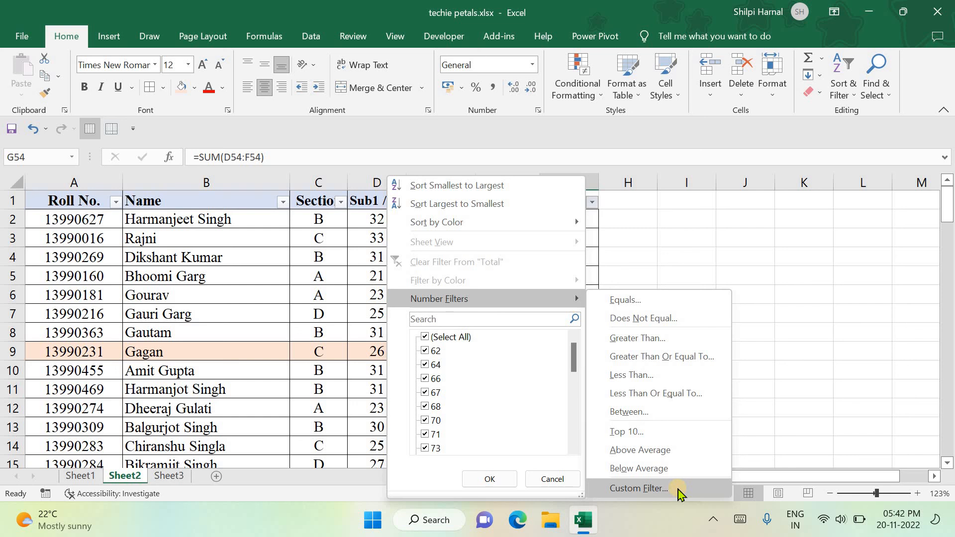
pyautogui.click(646, 340)
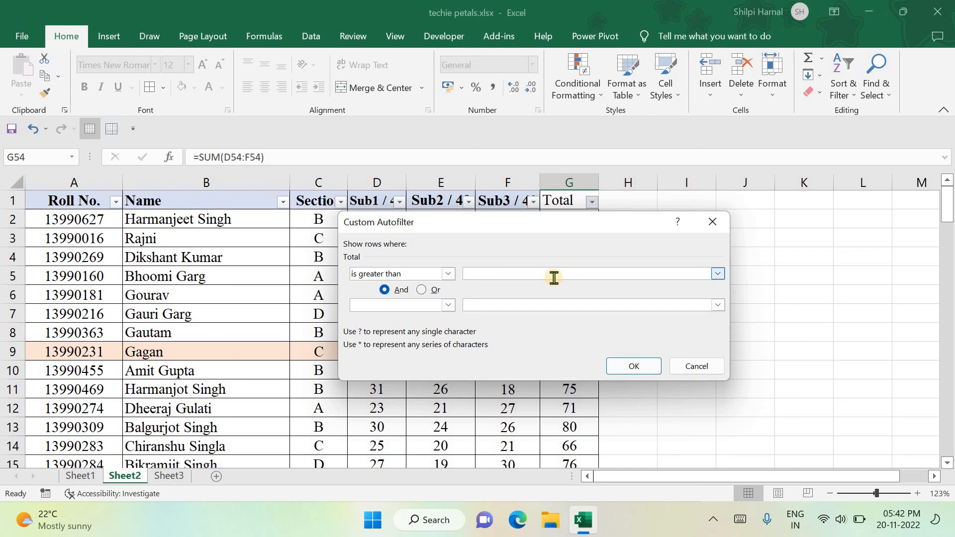
pyautogui.write('70')
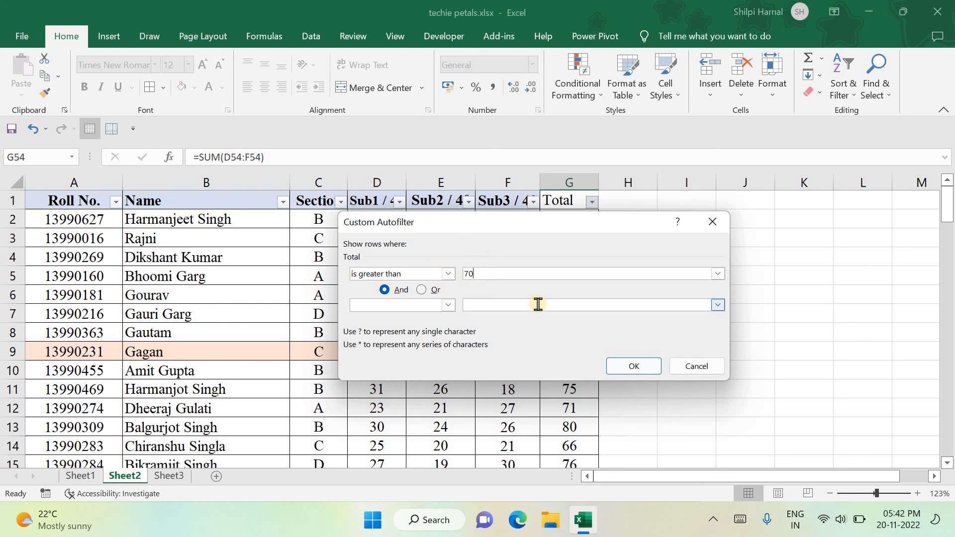
pyautogui.click(631, 367)
pyautogui.scroll(-3, 571, 339)
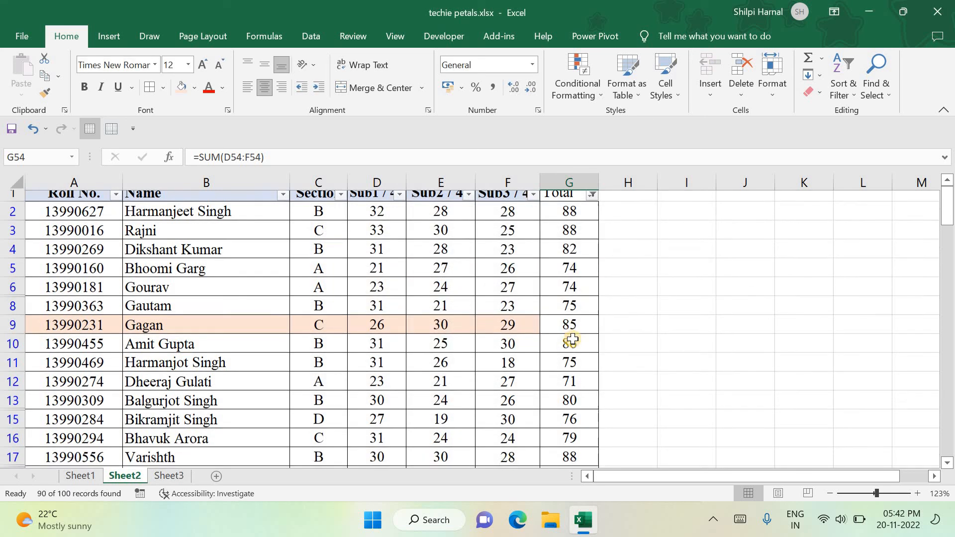
pyautogui.scroll(-10, 572, 338)
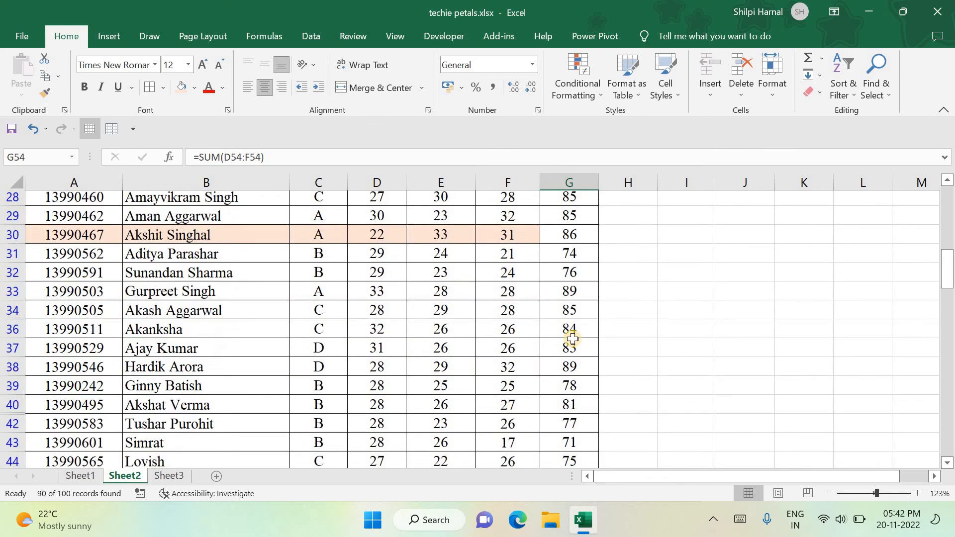
pyautogui.scroll(-7, 572, 338)
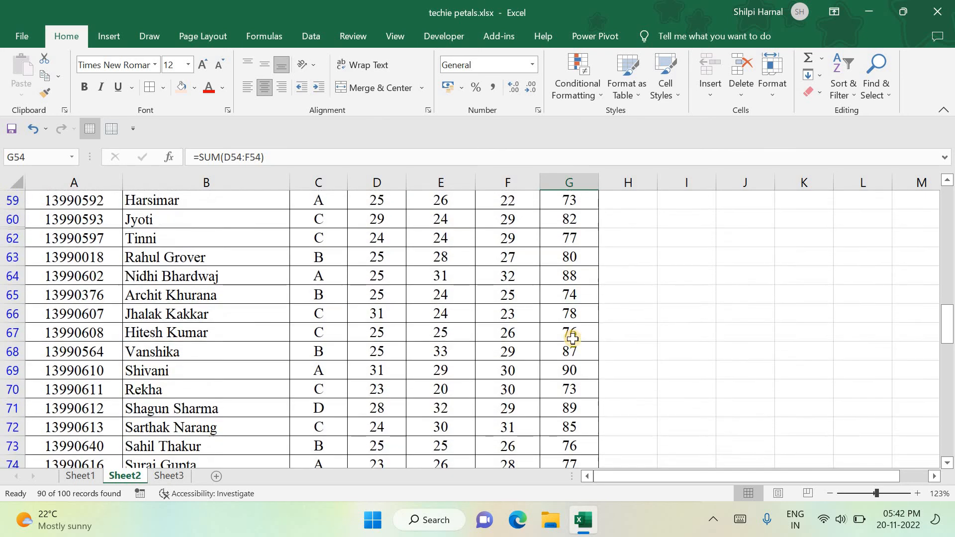
pyautogui.scroll(18, 572, 338)
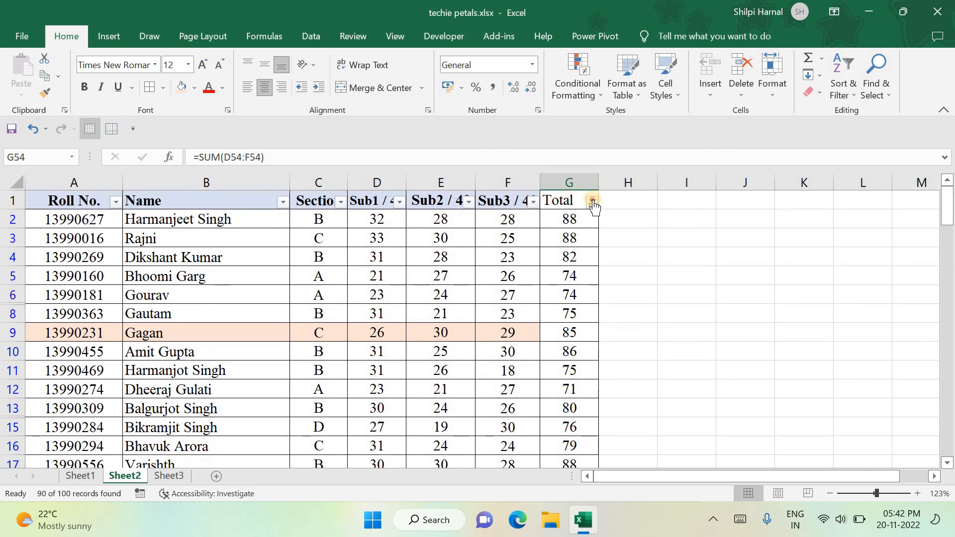
# Clear the greater-than filter from the Total column
pyautogui.click(592, 201)
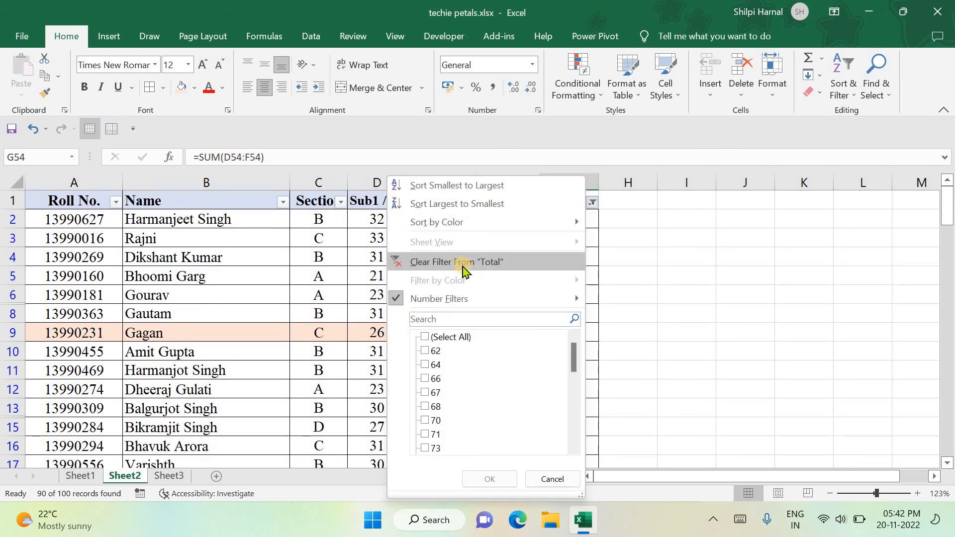
pyautogui.click(482, 264)
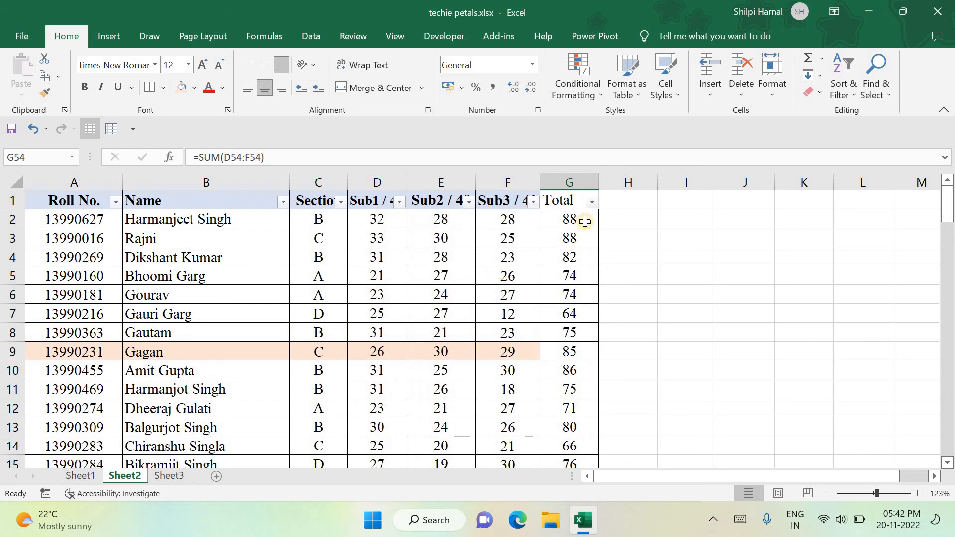
# Filter the Total column to show only values less than or equal to 50
pyautogui.click(592, 201)
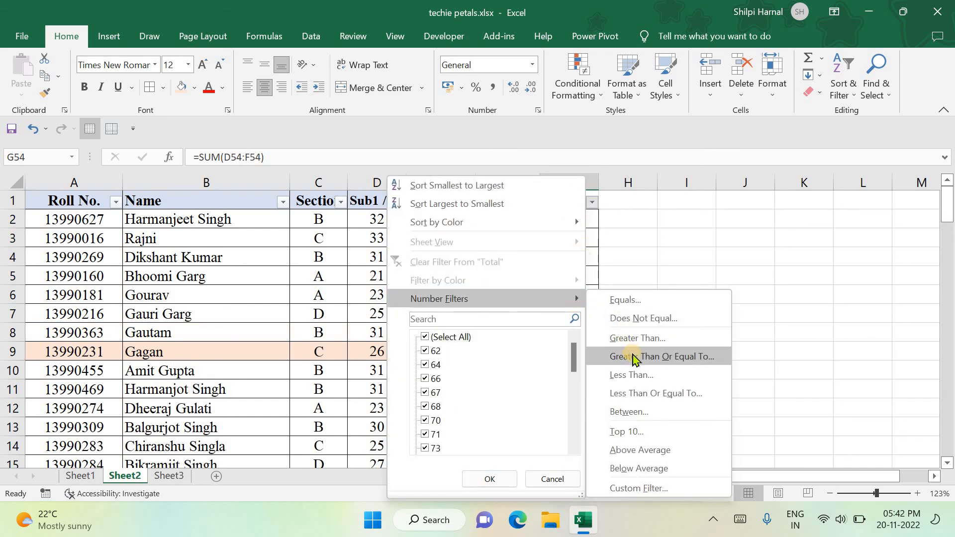
pyautogui.click(670, 394)
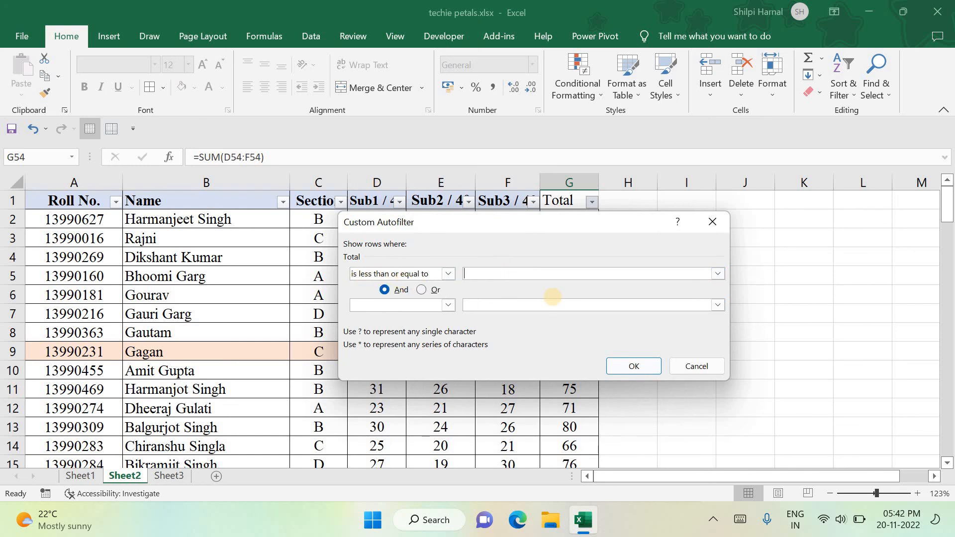
pyautogui.click(639, 366)
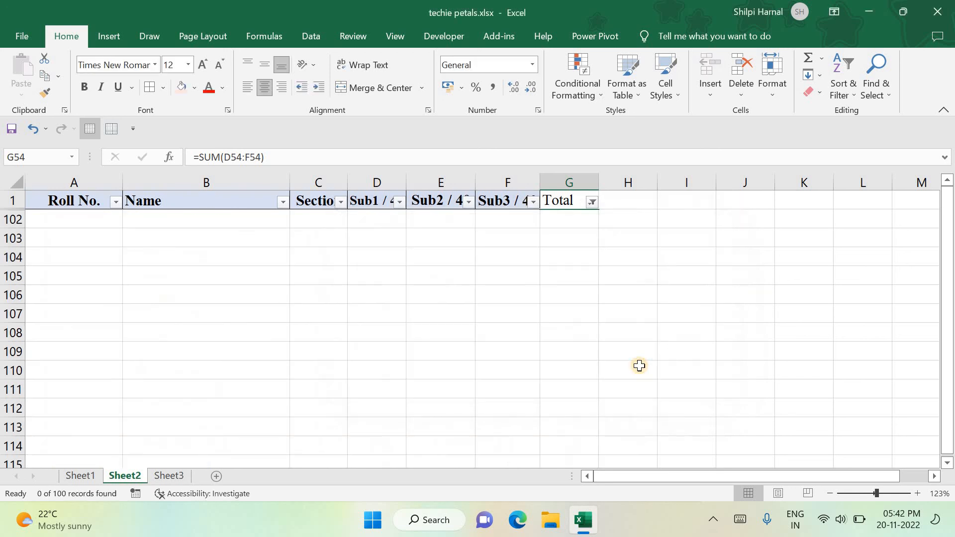
# Change the Total column's less-than-or-equal filter limit to 60
pyautogui.click(592, 203)
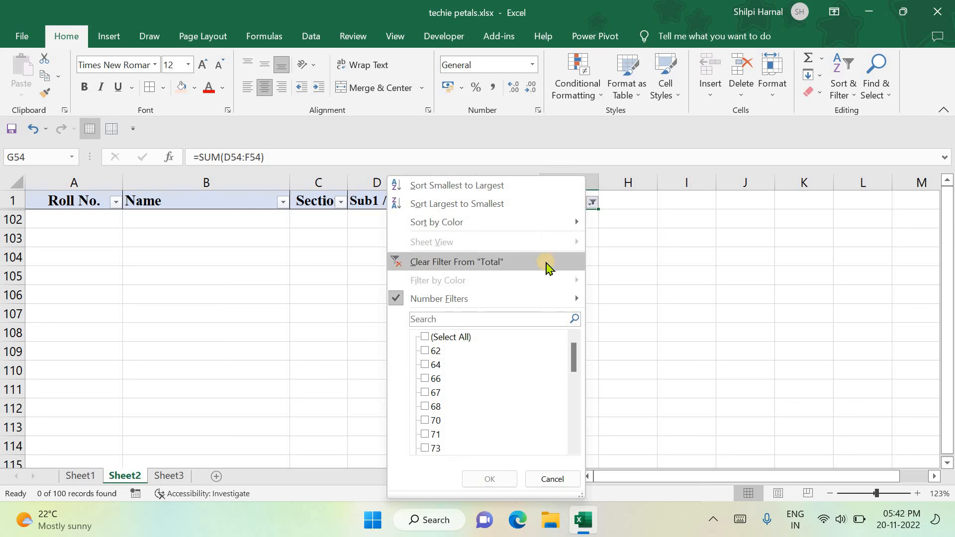
pyautogui.moveTo(547, 301)
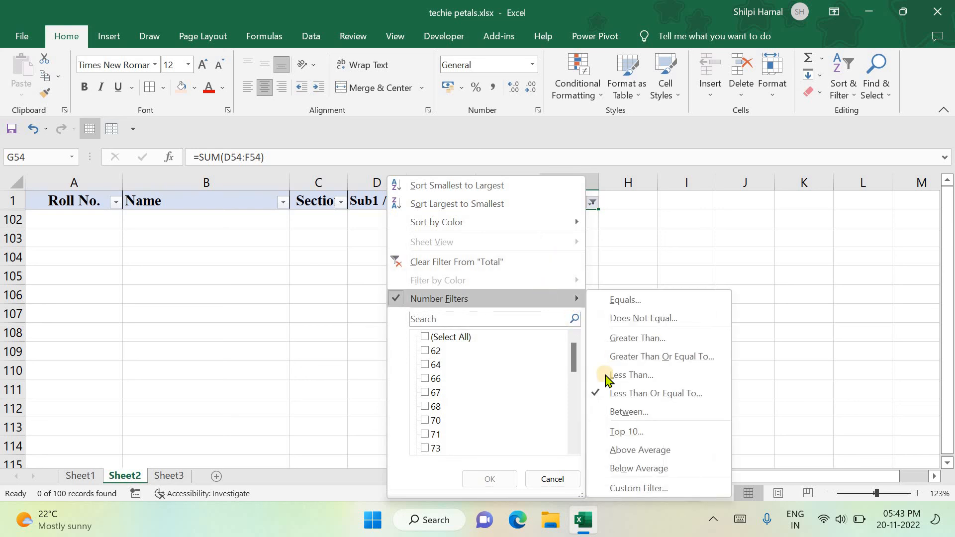
pyautogui.click(619, 398)
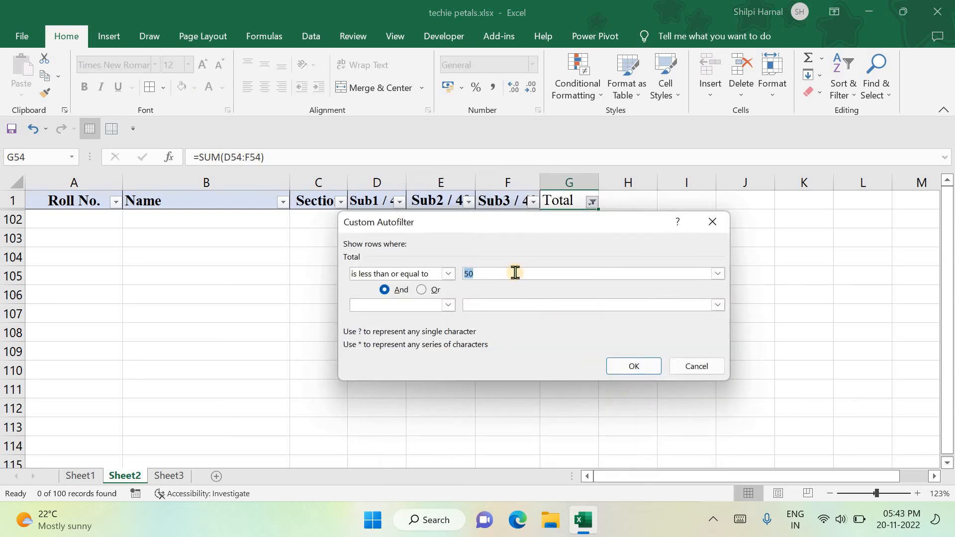
pyautogui.write('50')
pyautogui.click(645, 367)
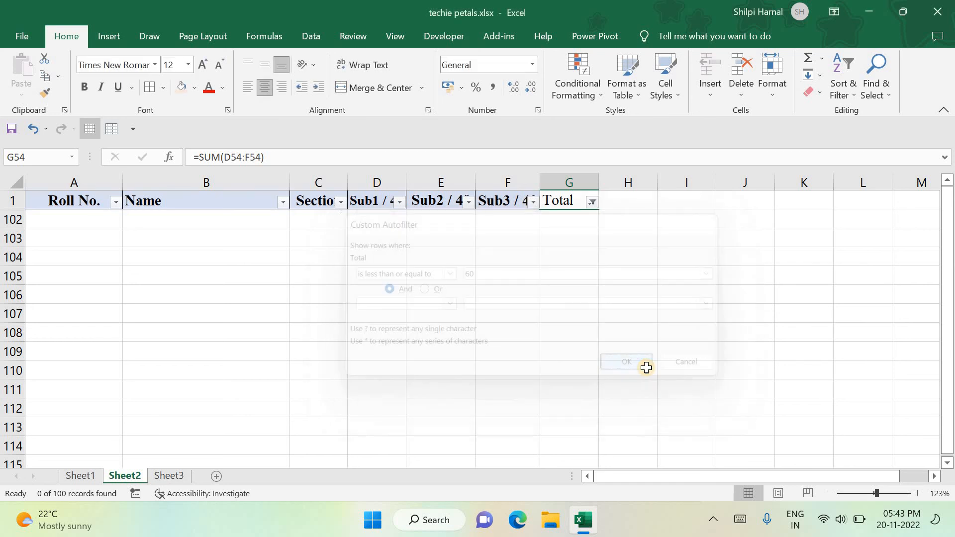
# Set the Total column's less-than-or-equal filter limit to 70
pyautogui.click(592, 203)
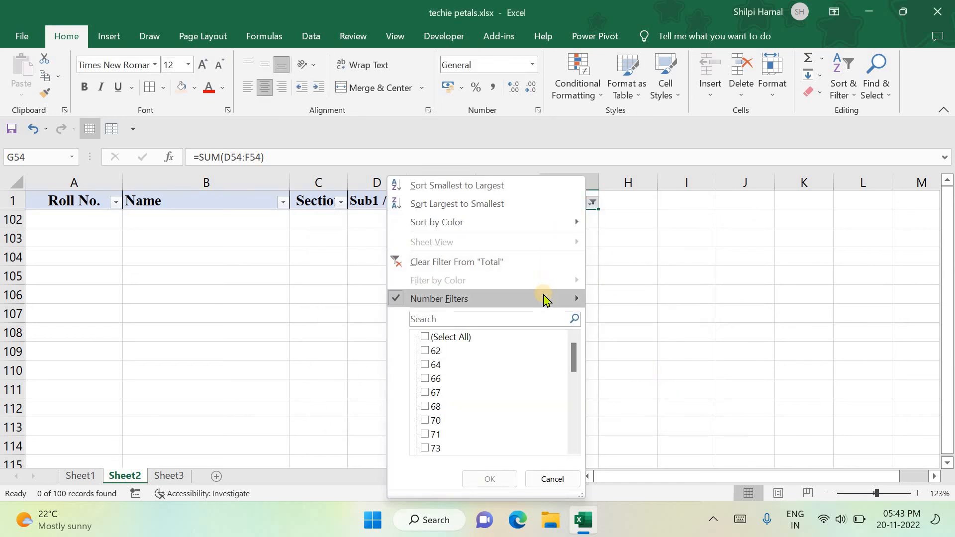
pyautogui.moveTo(546, 300)
pyautogui.click(632, 396)
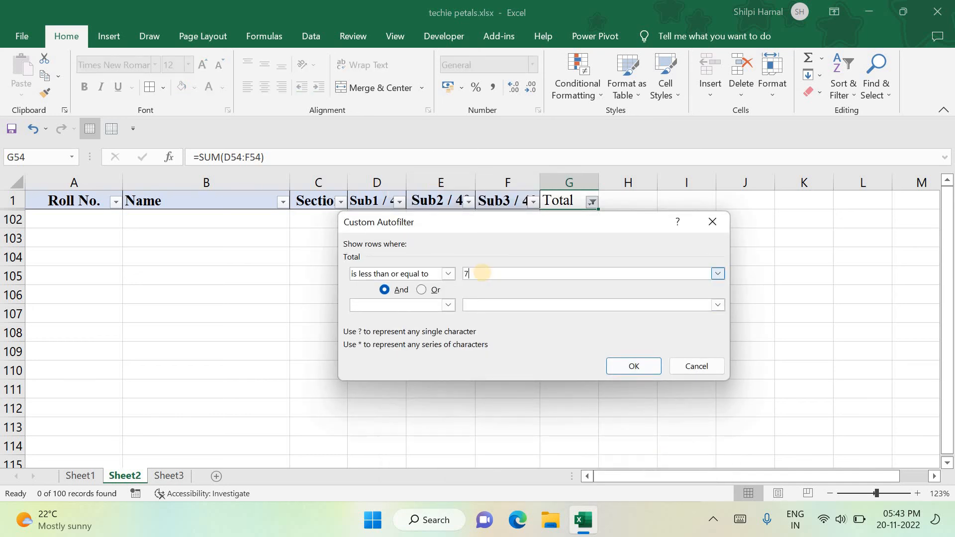
pyautogui.write('70')
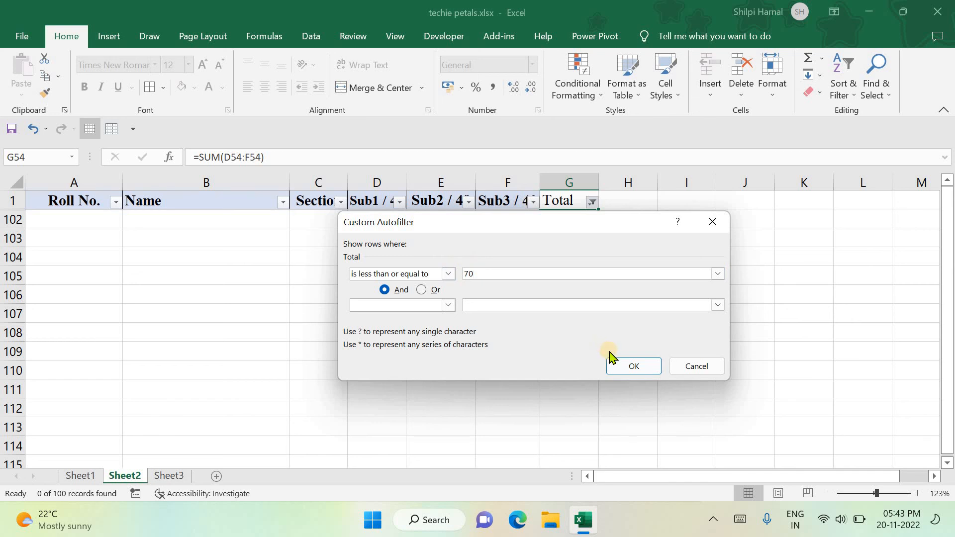
pyautogui.click(618, 367)
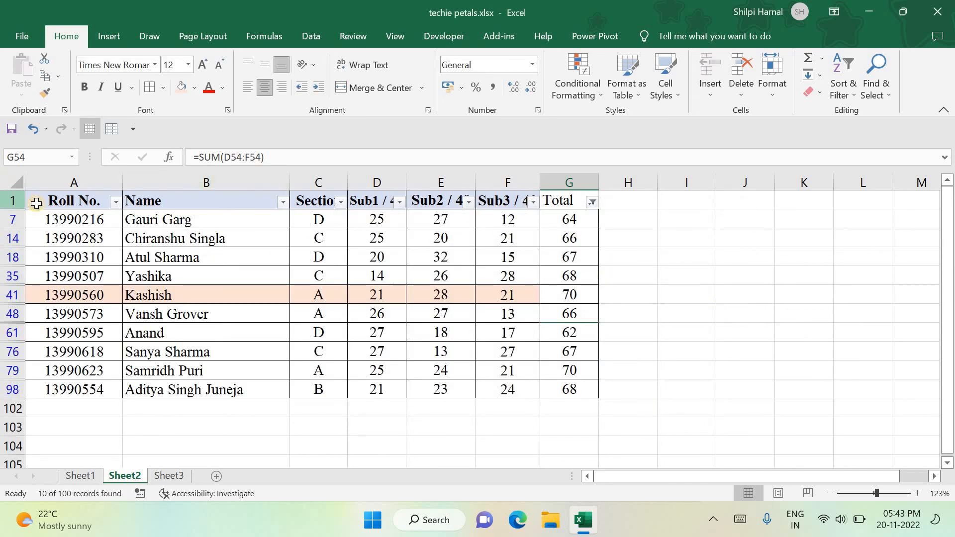
# Check the names and totals of the filtered records, including the rows whose total equals the 70 limit
pyautogui.moveTo(145, 222); pyautogui.dragTo(235, 388)
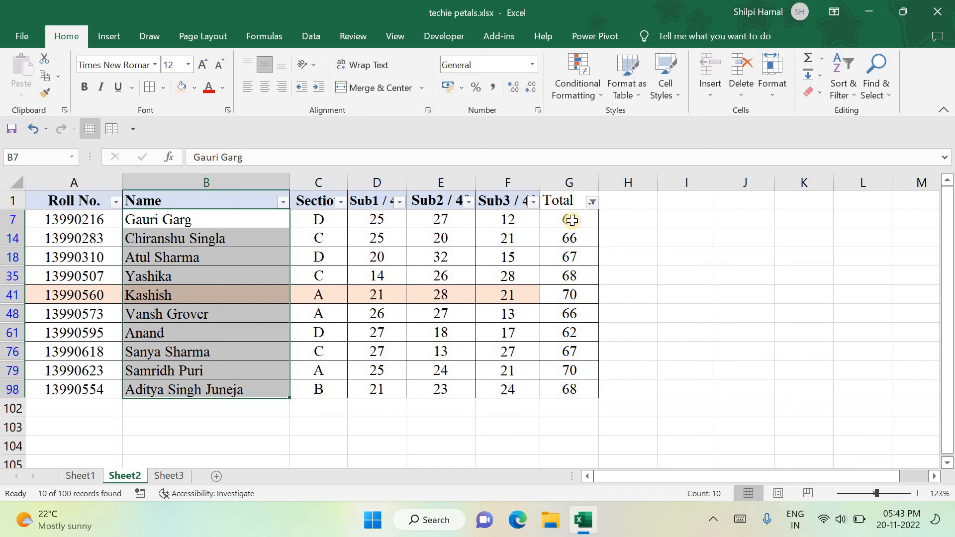
pyautogui.moveTo(570, 221); pyautogui.dragTo(573, 388)
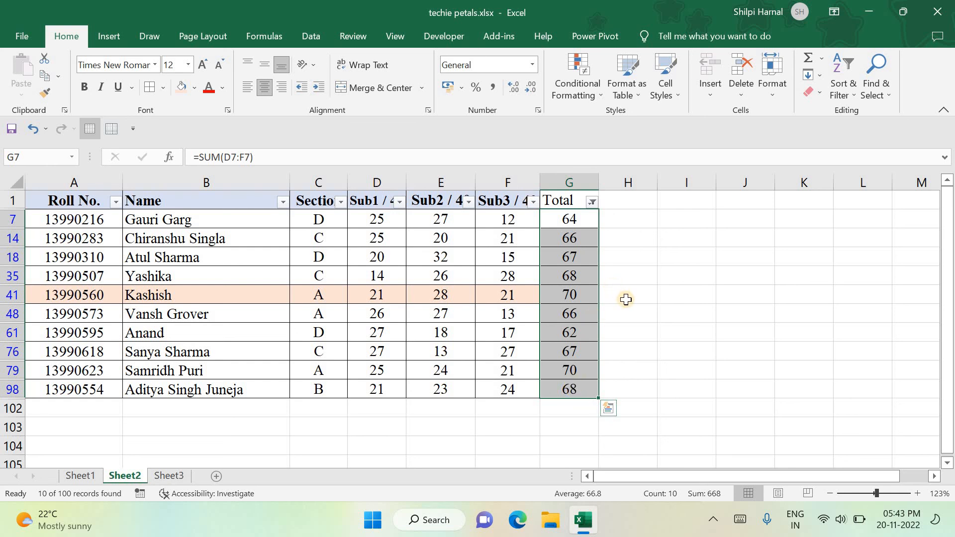
pyautogui.click(569, 221)
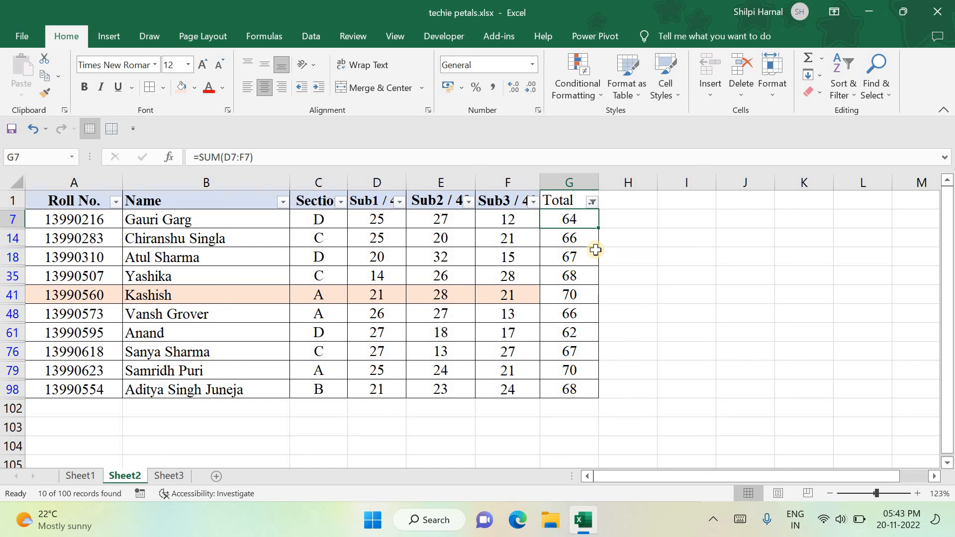
pyautogui.click(586, 296)
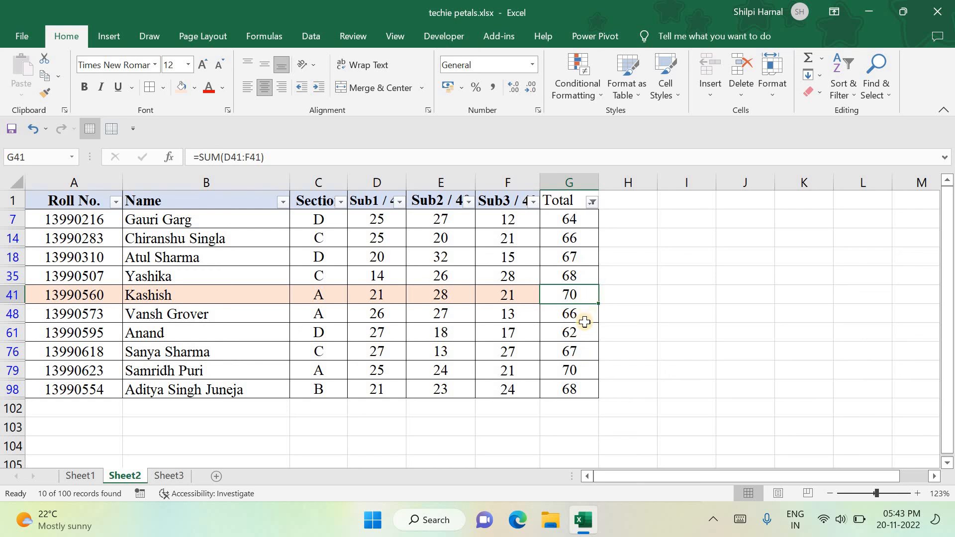
pyautogui.keyDown('ctrl'); pyautogui.click(575, 370); pyautogui.keyUp('ctrl')
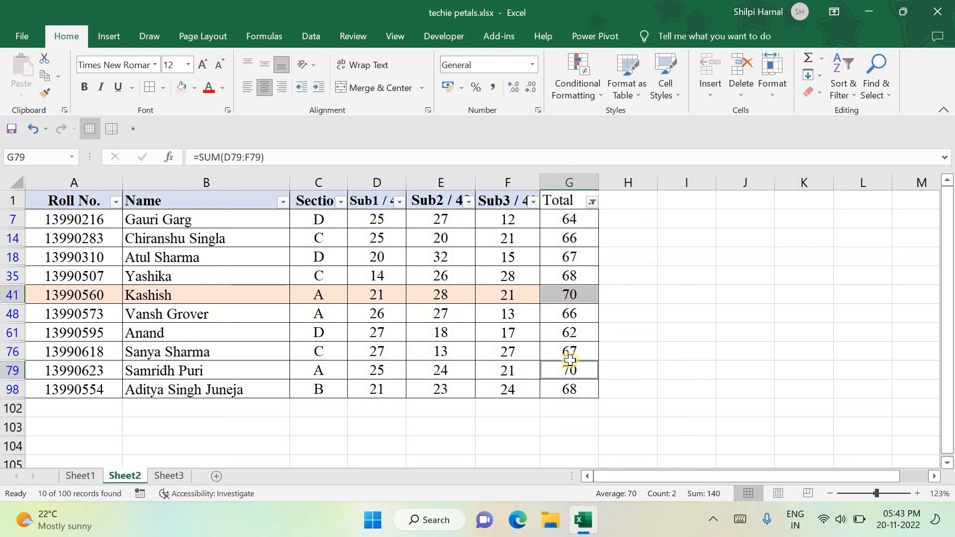
pyautogui.click(634, 294)
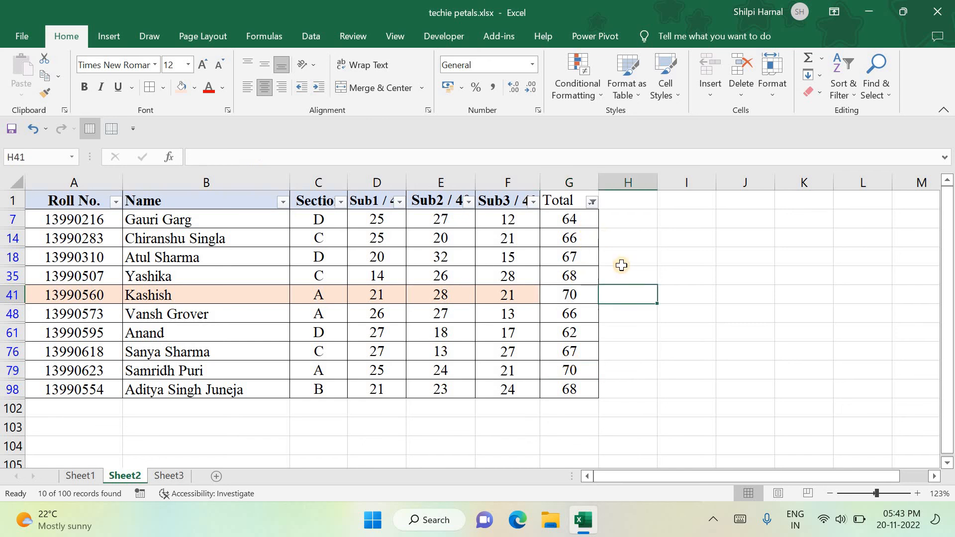
# Clear the less-than-or-equal filter from the Total column
pyautogui.click(591, 200)
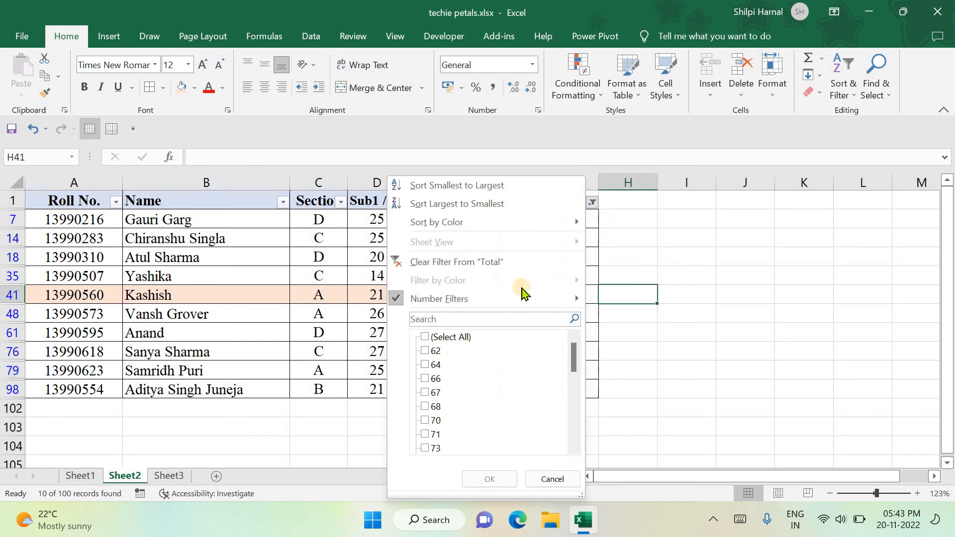
pyautogui.click(491, 262)
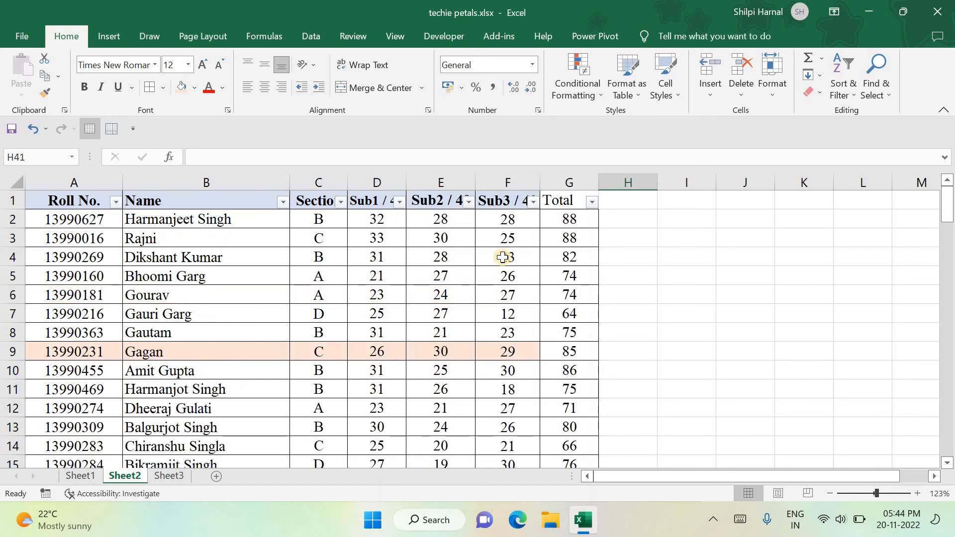
# Filter the Total column with a between condition, greater than or equal to 70 and less than or equal to 80
pyautogui.click(593, 202)
pyautogui.moveTo(514, 299)
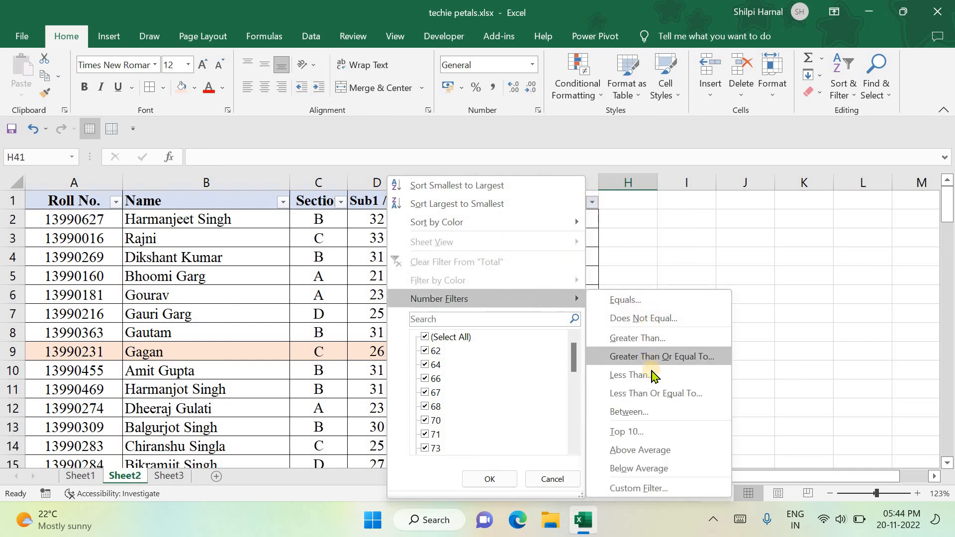
pyautogui.click(645, 412)
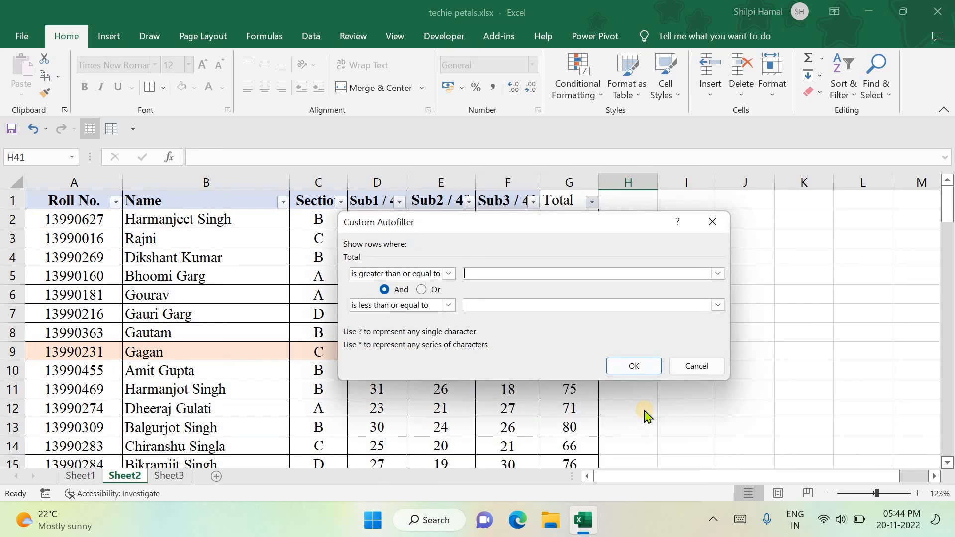
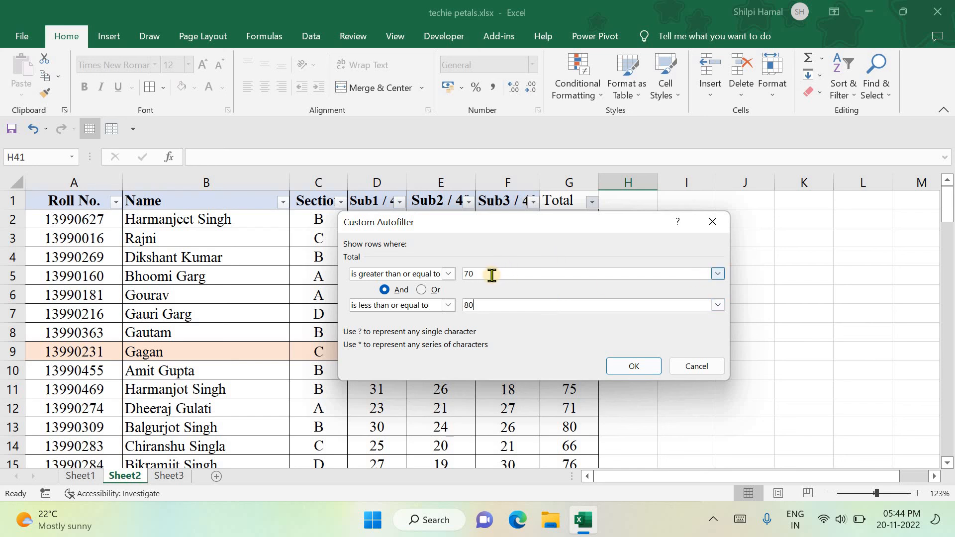
pyautogui.moveTo(487, 275)
pyautogui.mouseDown()
pyautogui.moveTo(454, 274)
pyautogui.moveTo(479, 274)
pyautogui.mouseUp()
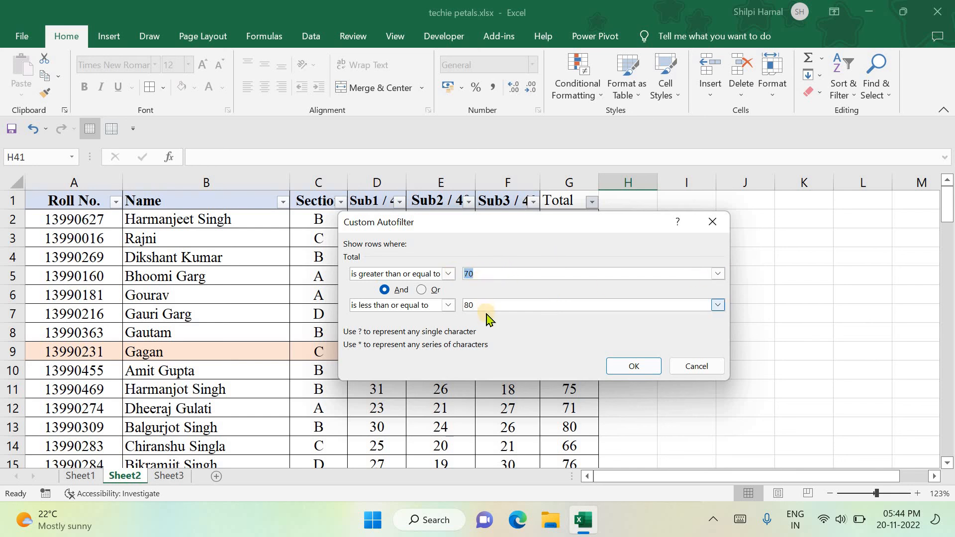
pyautogui.doubleClick(479, 305)
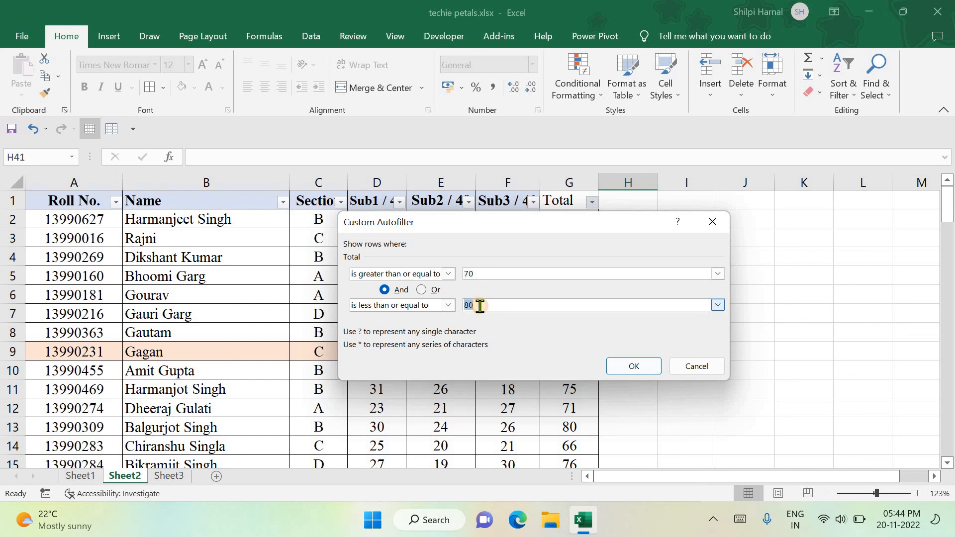
pyautogui.doubleClick(477, 274)
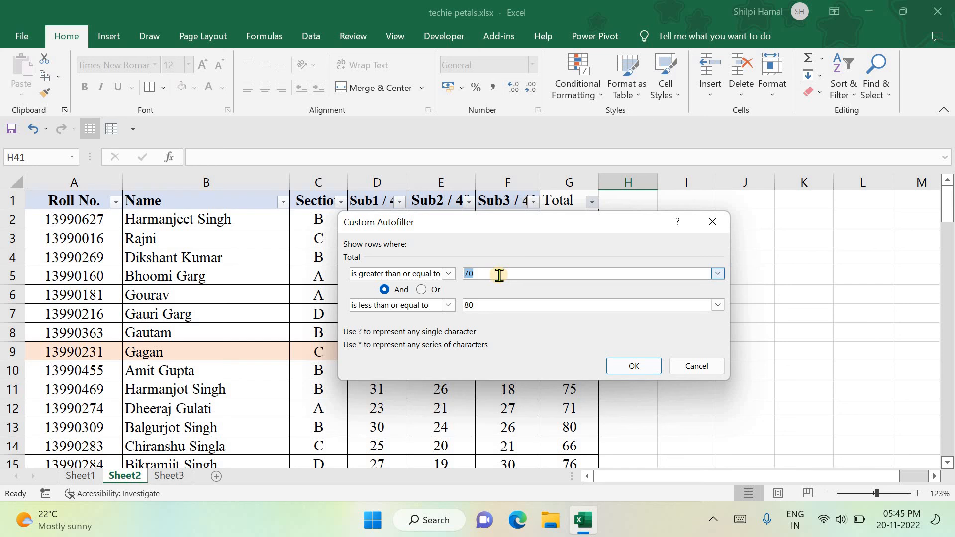
pyautogui.doubleClick(478, 310)
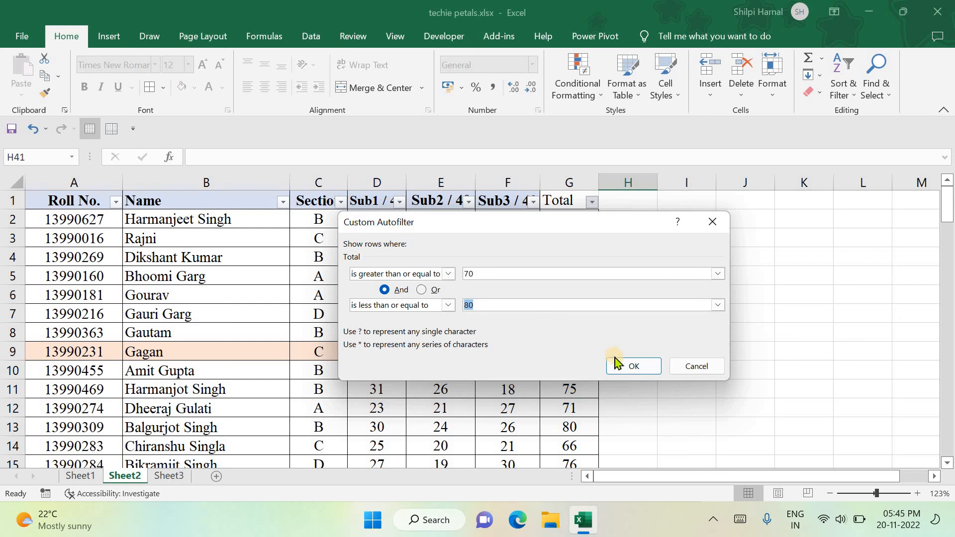
pyautogui.click(625, 369)
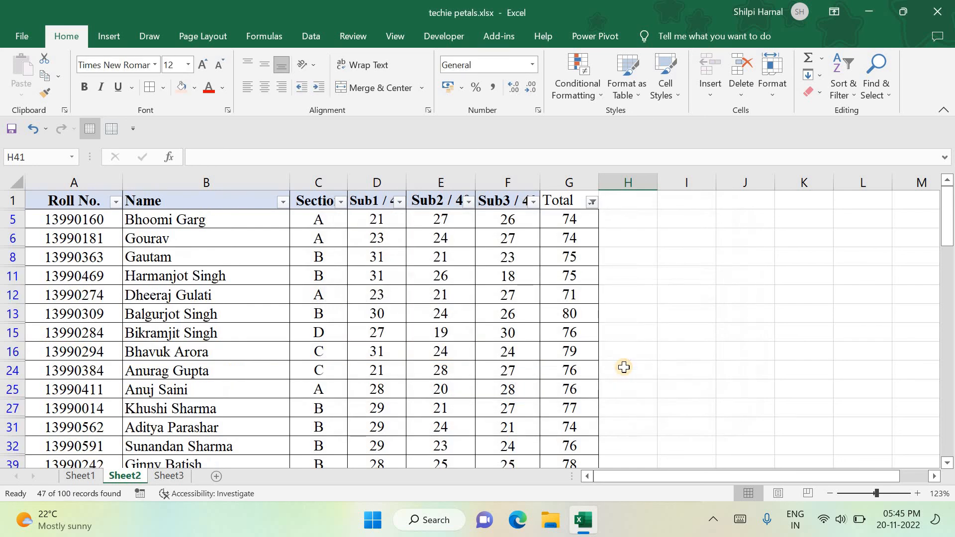
# Examine the totals of the filtered records, highlighting rows that match the boundary values 70 and 80
pyautogui.scroll(-8, 624, 367)
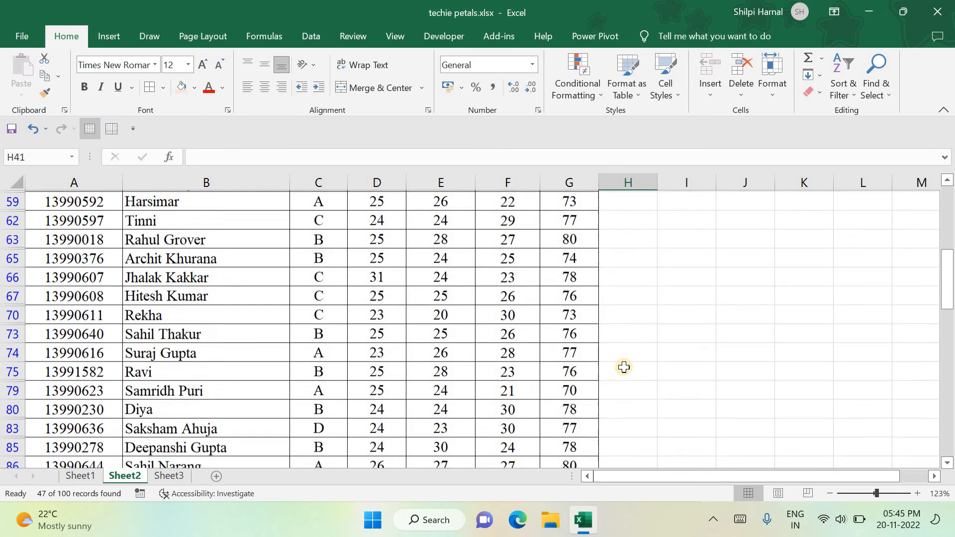
pyautogui.scroll(7, 624, 367)
pyautogui.scroll(2, 588, 319)
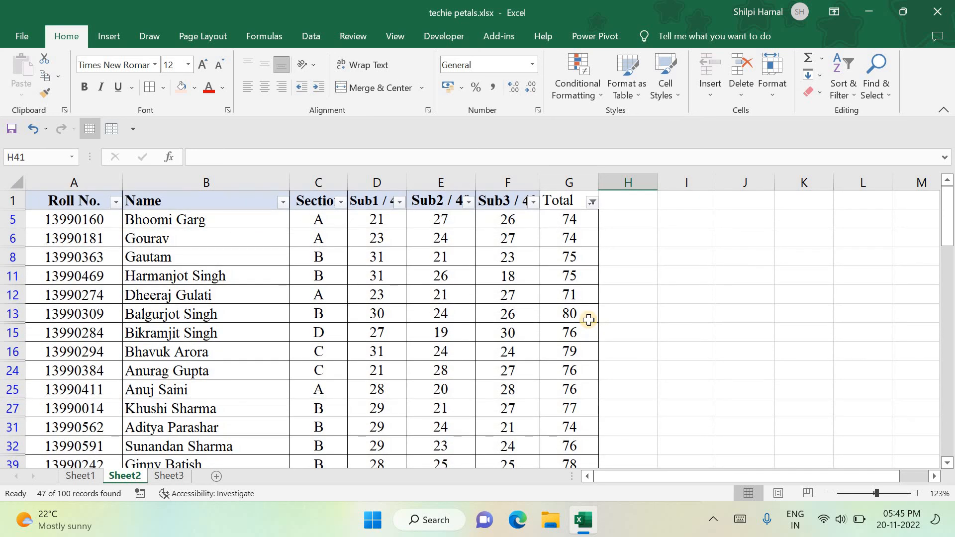
pyautogui.moveTo(574, 222); pyautogui.dragTo(567, 470)
pyautogui.click(576, 335)
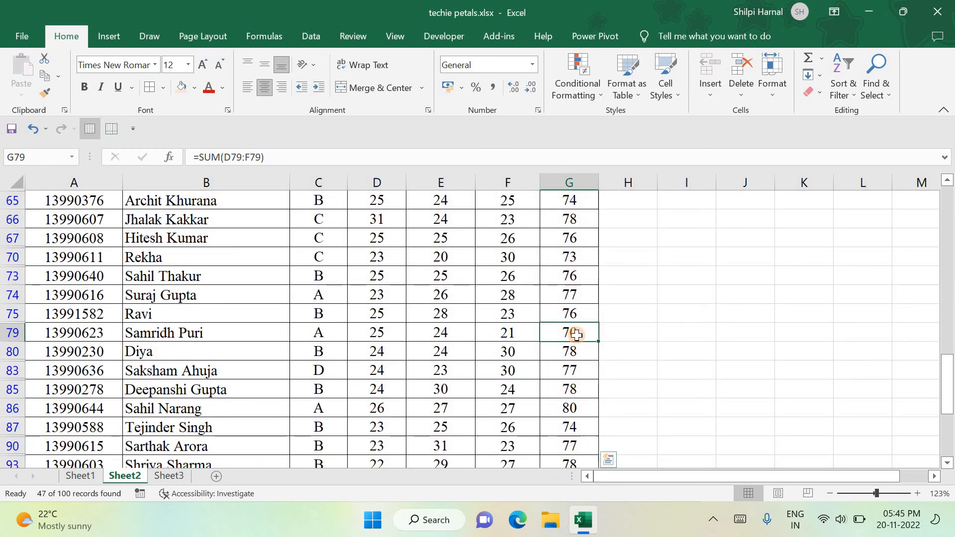
pyautogui.keyDown('ctrl'); pyautogui.click(575, 409); pyautogui.keyUp('ctrl')
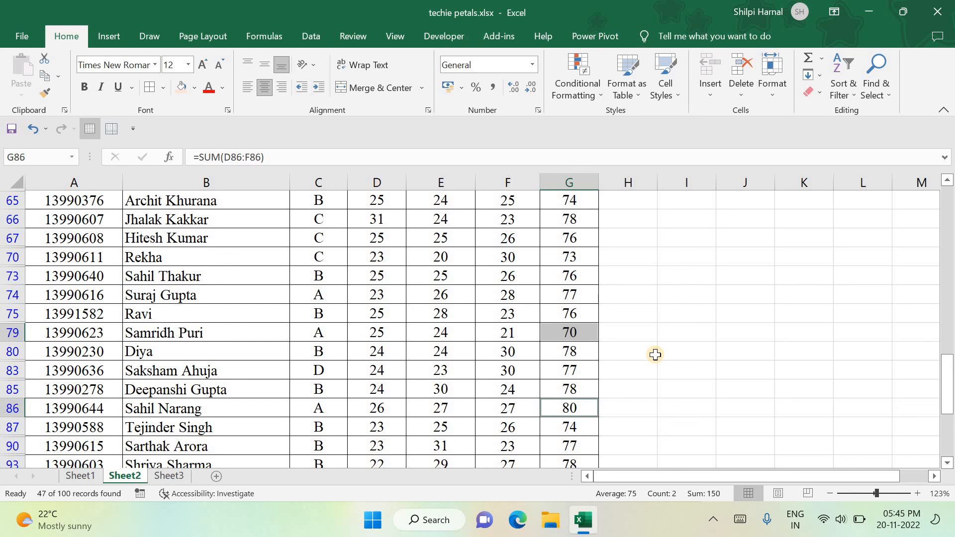
pyautogui.click(583, 287)
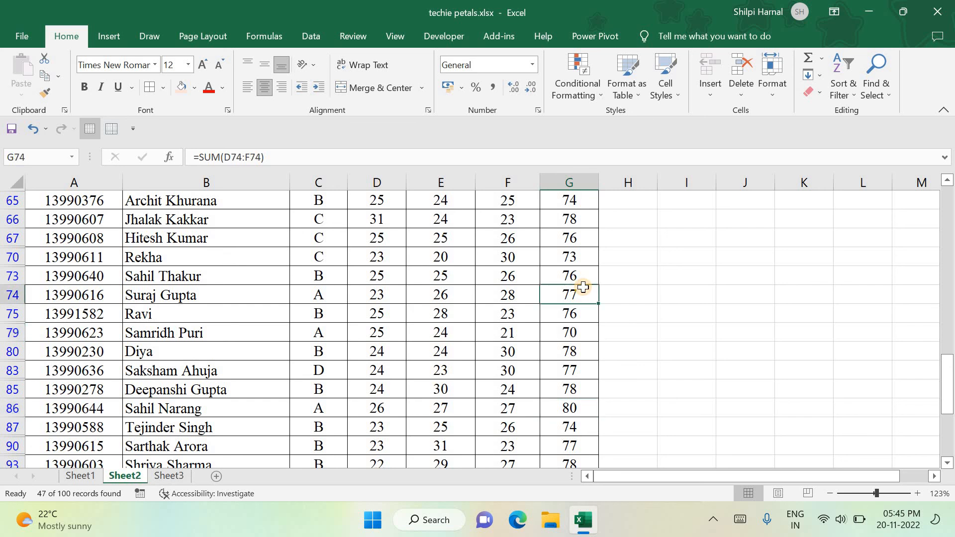
pyautogui.click(576, 332)
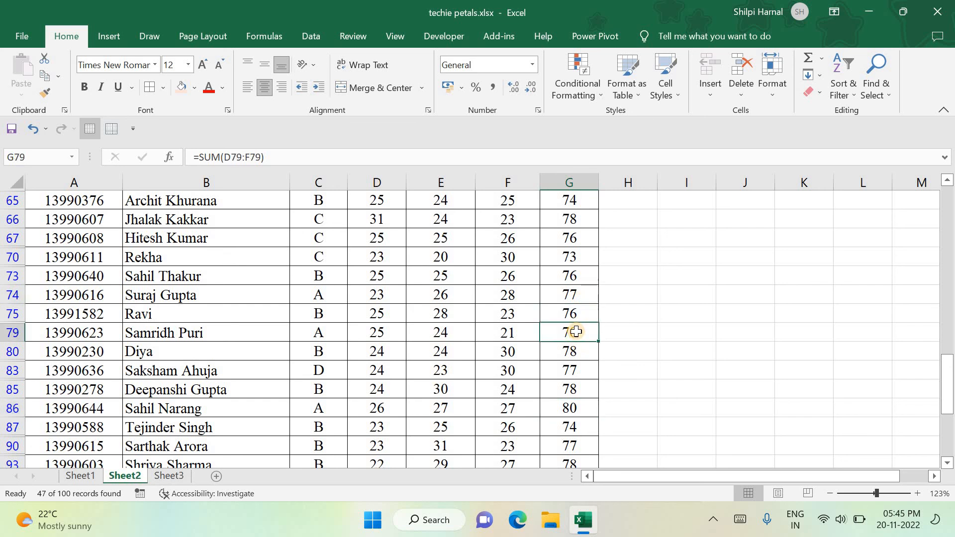
pyautogui.keyDown('ctrl'); pyautogui.click(575, 413); pyautogui.keyUp('ctrl')
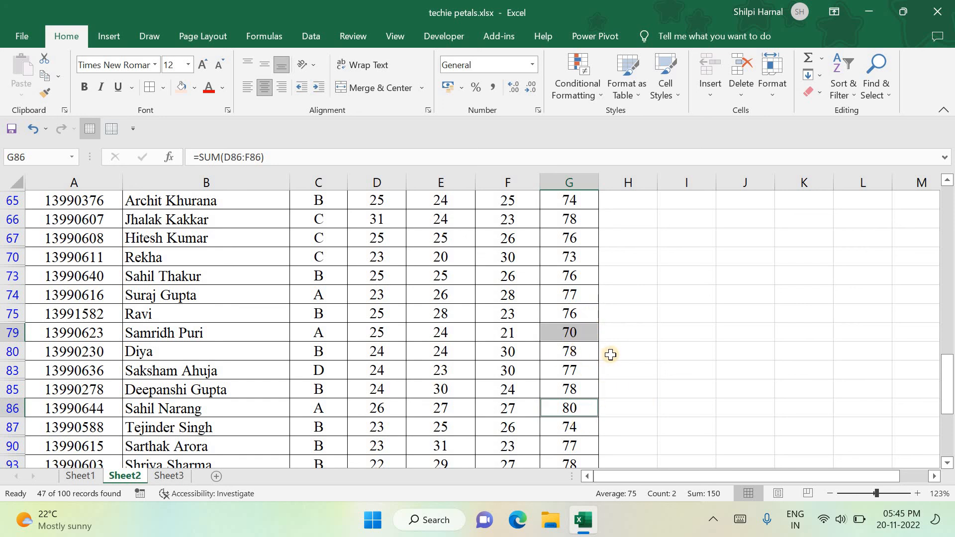
pyautogui.scroll(10, 611, 354)
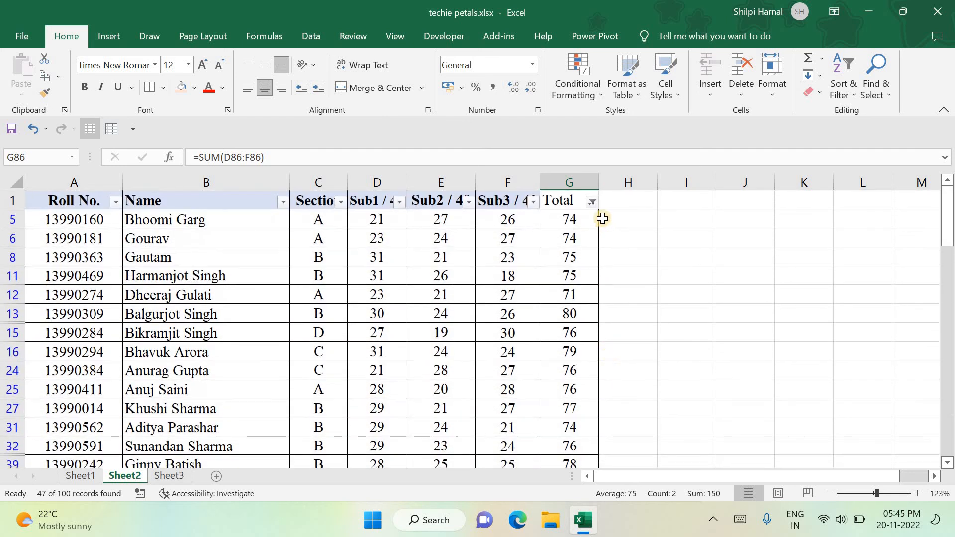
# Clear the between filter from the Total column and start a custom filter with the first condition is greater than 70
pyautogui.click(593, 202)
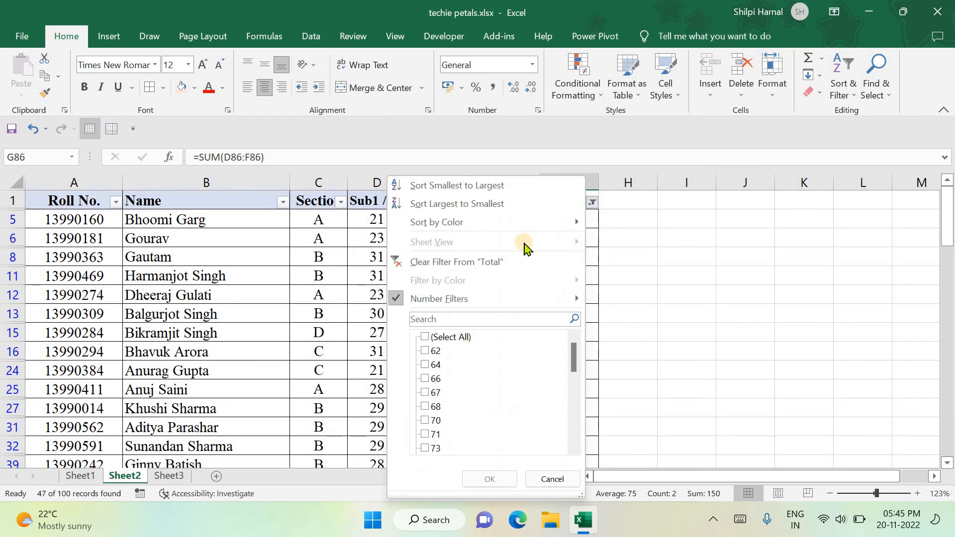
pyautogui.click(475, 269)
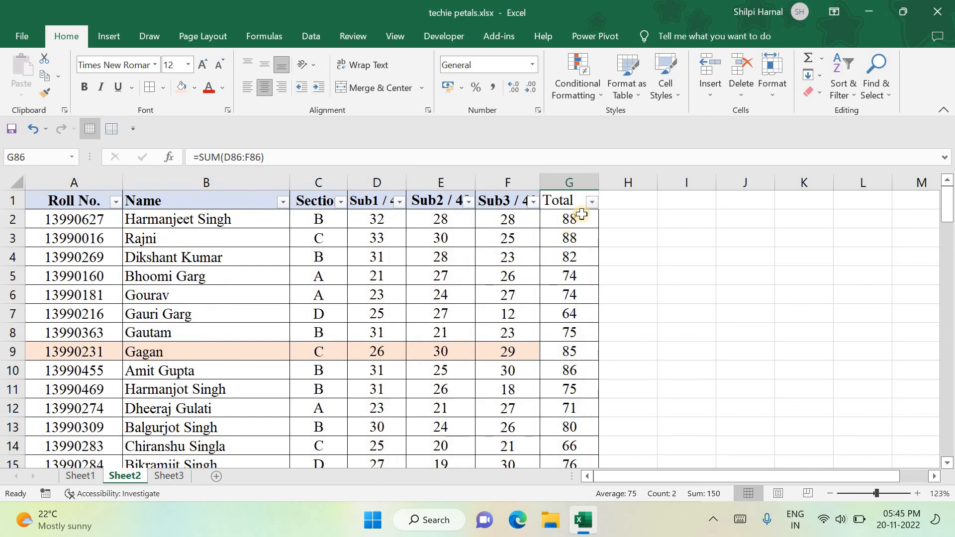
pyautogui.click(592, 202)
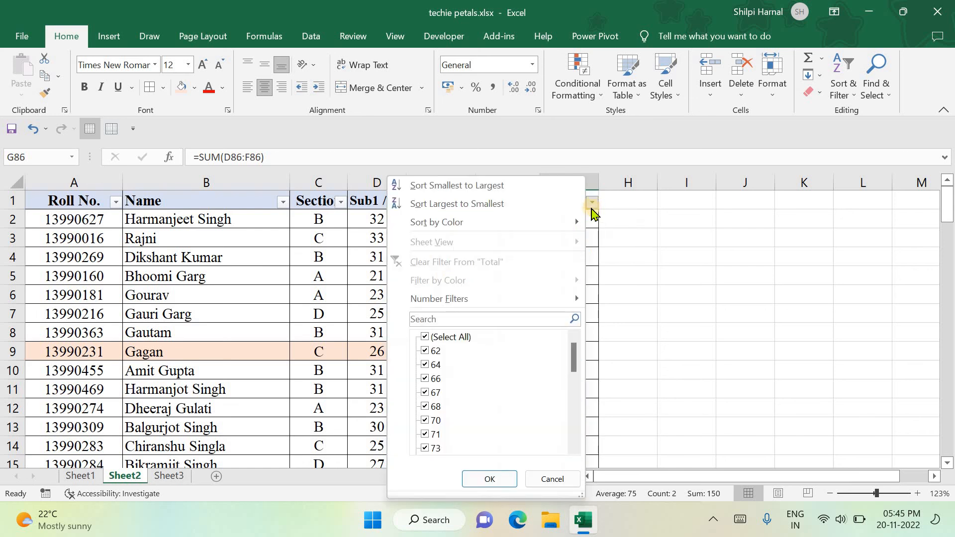
pyautogui.moveTo(551, 306)
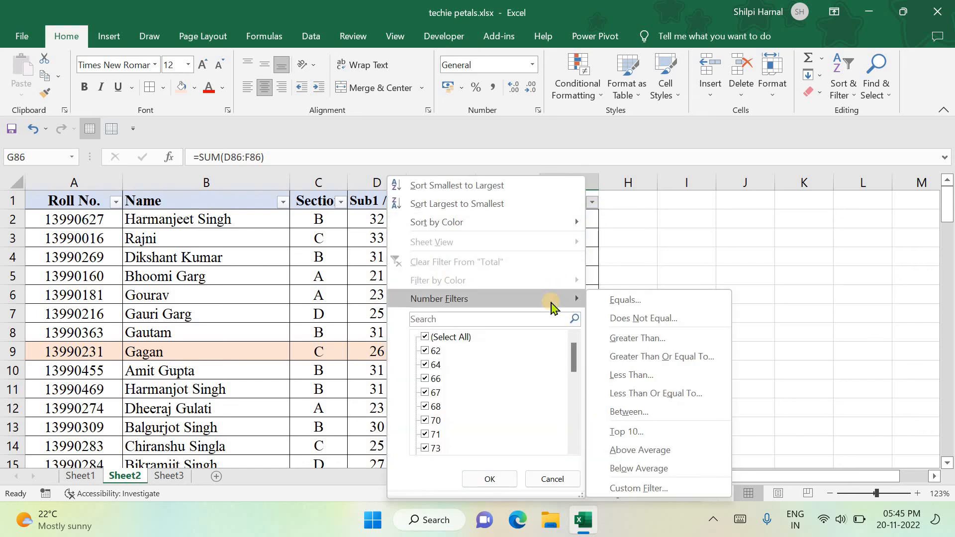
pyautogui.click(659, 492)
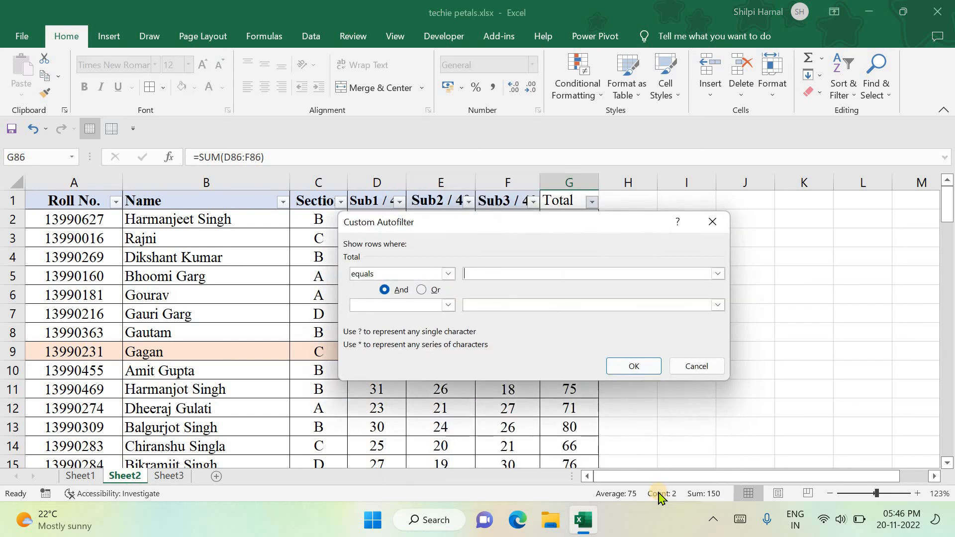
pyautogui.click(447, 275)
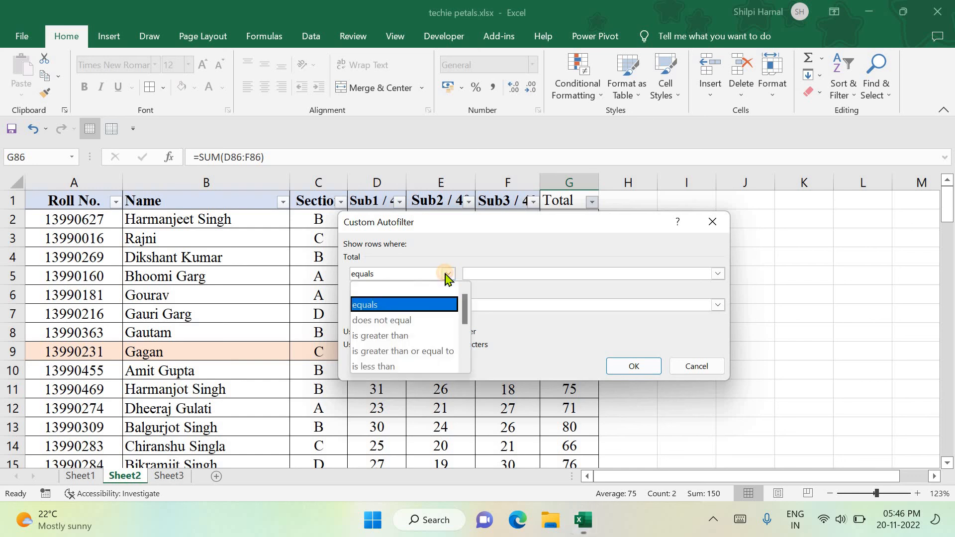
pyautogui.click(422, 336)
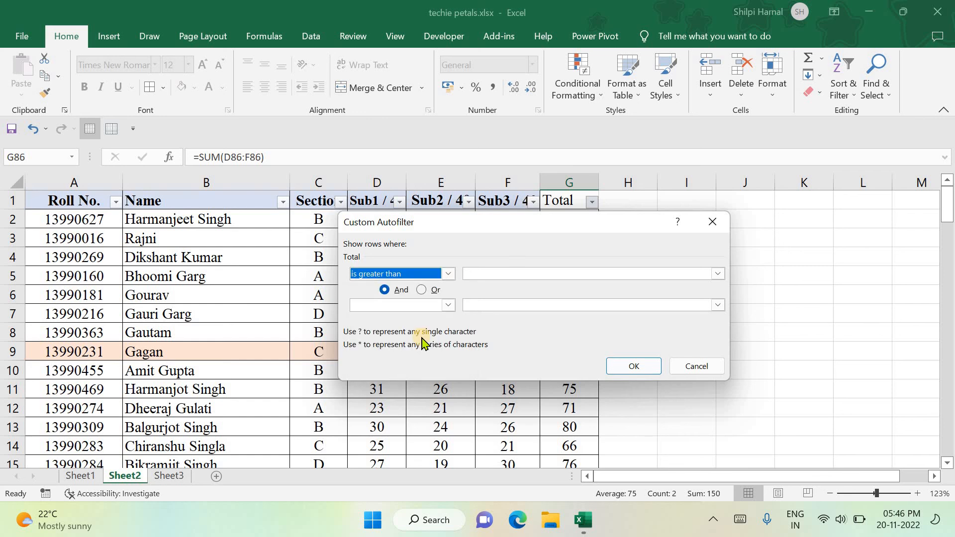
pyautogui.click(475, 271)
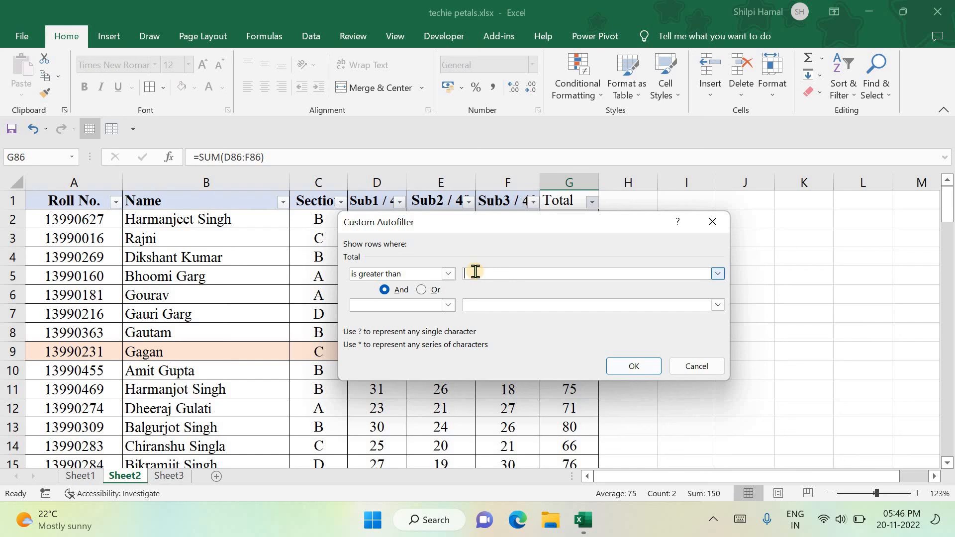
pyautogui.write('70')
# Add the And condition is less than 80 and apply the custom filter to the Total column
pyautogui.click(449, 305)
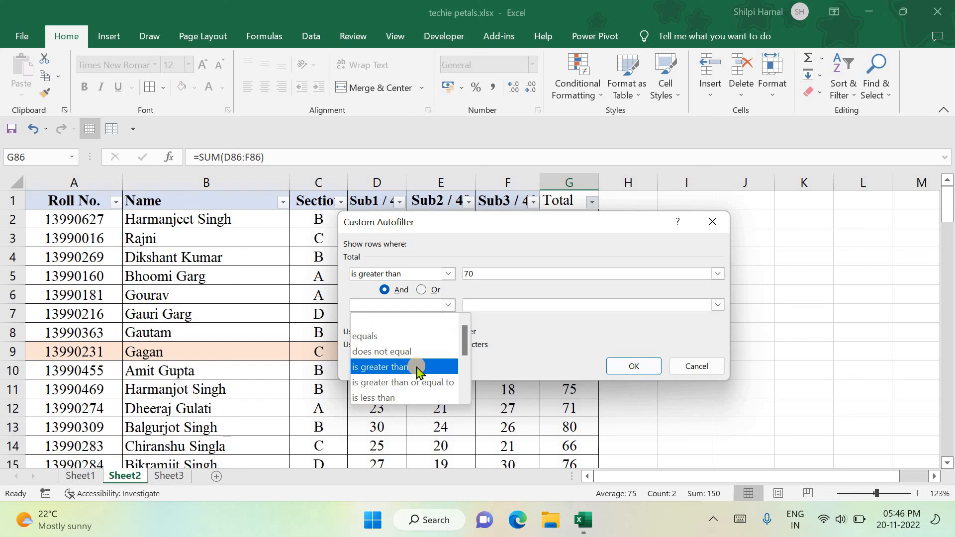
pyautogui.click(416, 397)
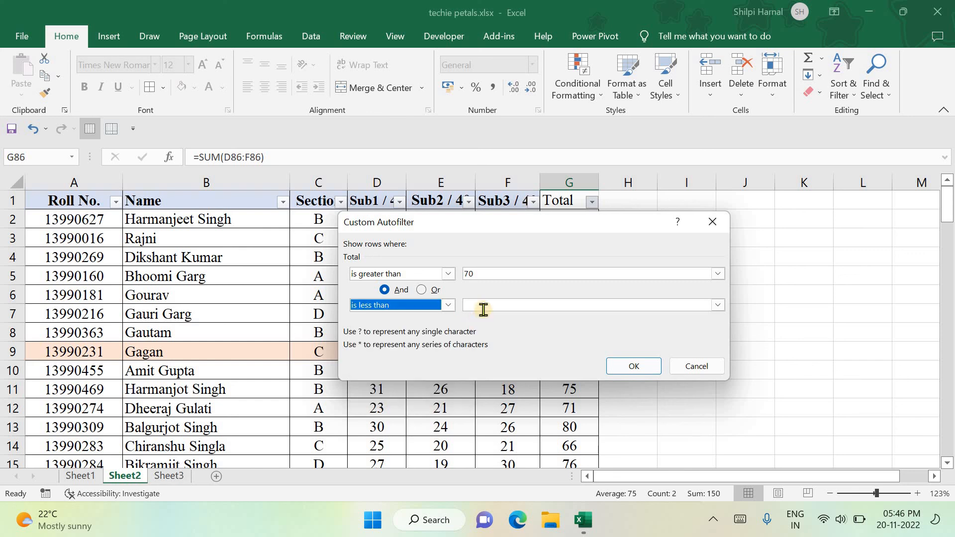
pyautogui.click(483, 308)
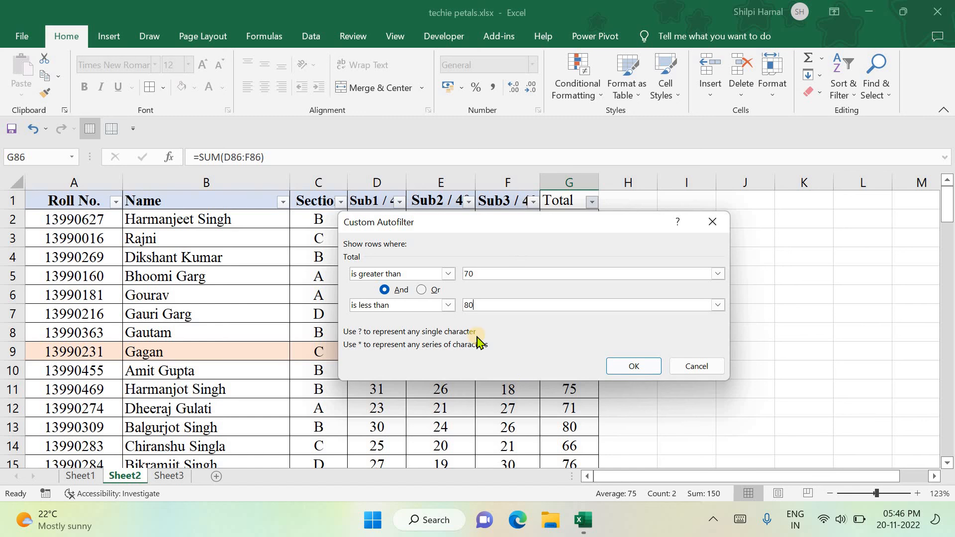
pyautogui.click(445, 275)
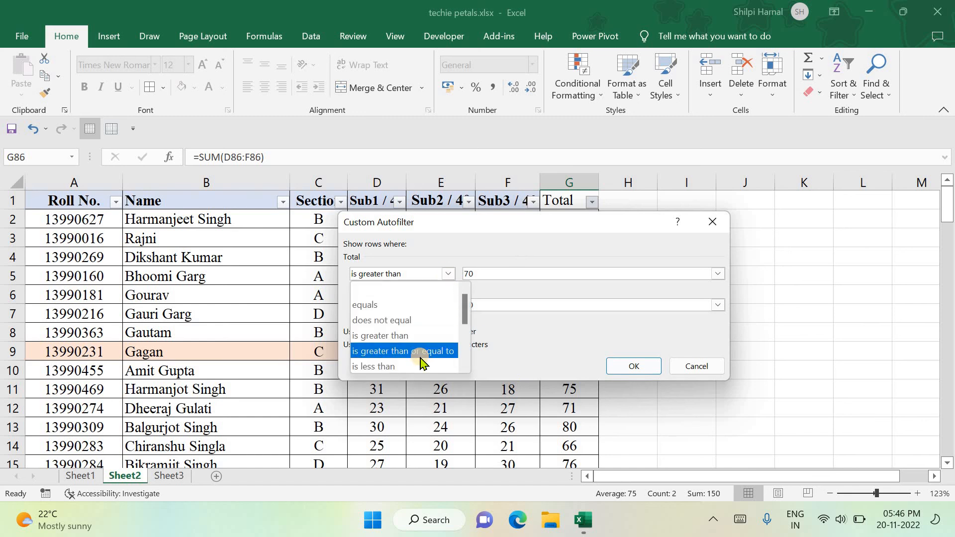
pyautogui.scroll(-2, 422, 358)
pyautogui.scroll(2, 421, 361)
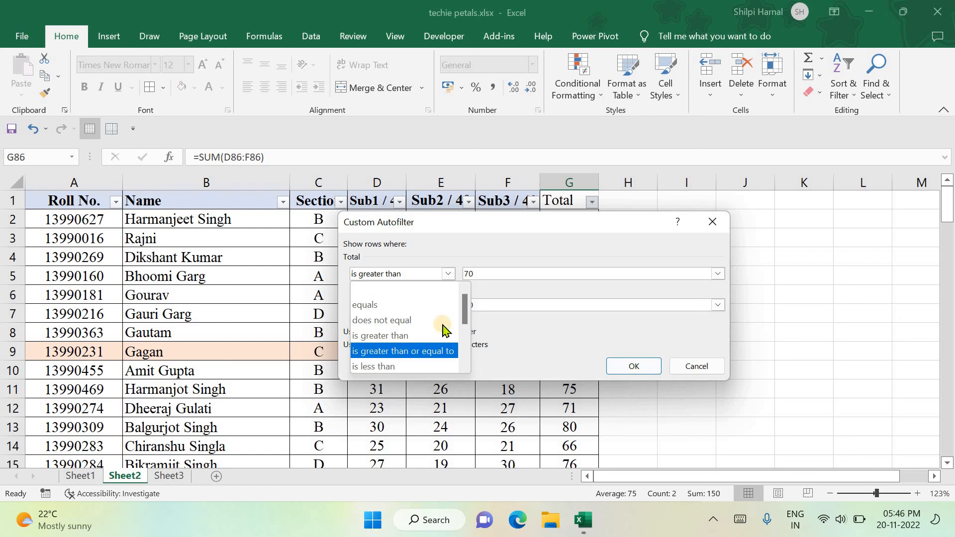
pyautogui.click(502, 293)
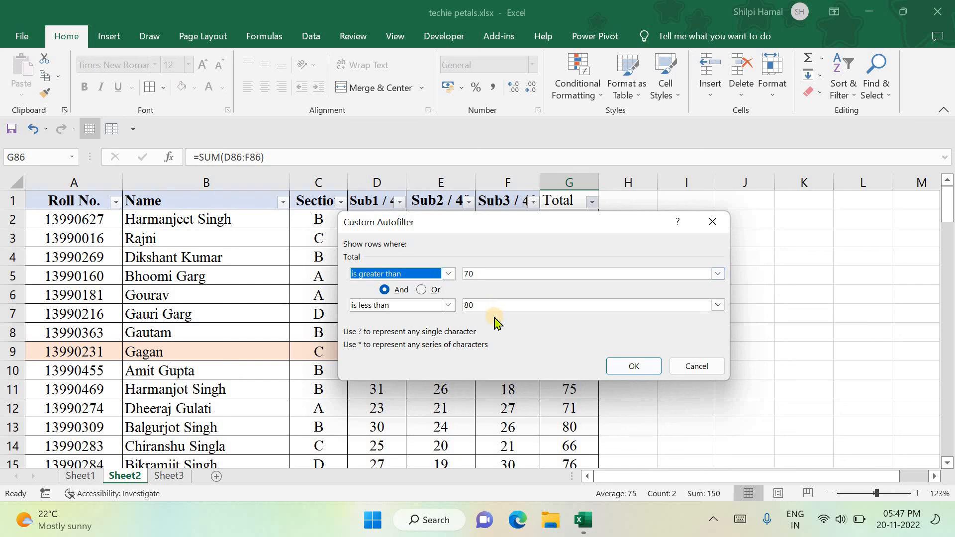
pyautogui.click(634, 367)
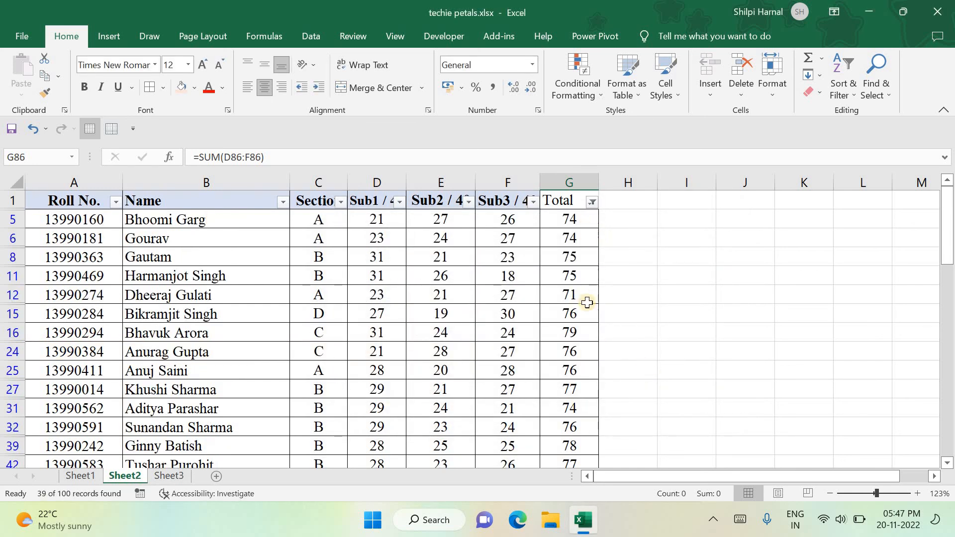
# Examine the Total column of the filtered records to check that the boundary values 70 and 80 are excluded
pyautogui.scroll(-4, 589, 361)
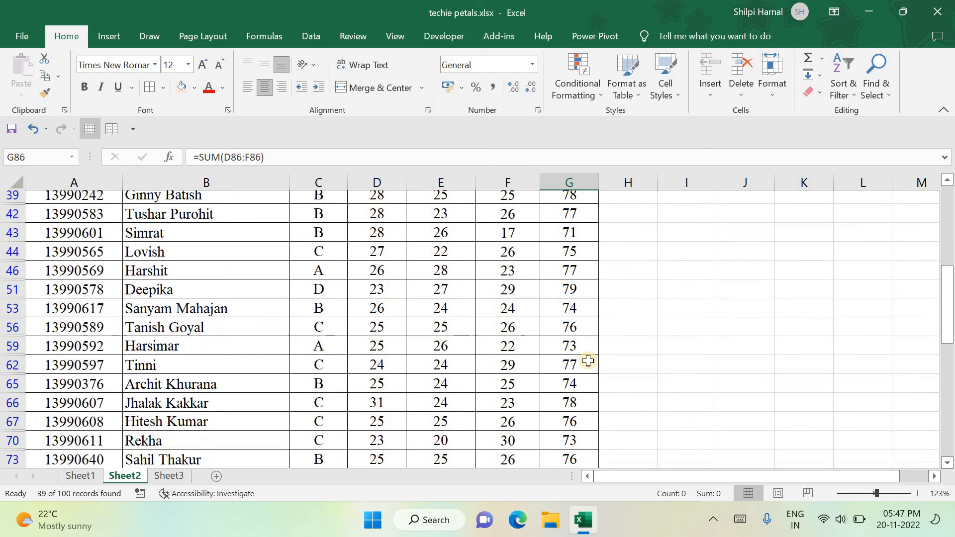
pyautogui.scroll(-2, 588, 361)
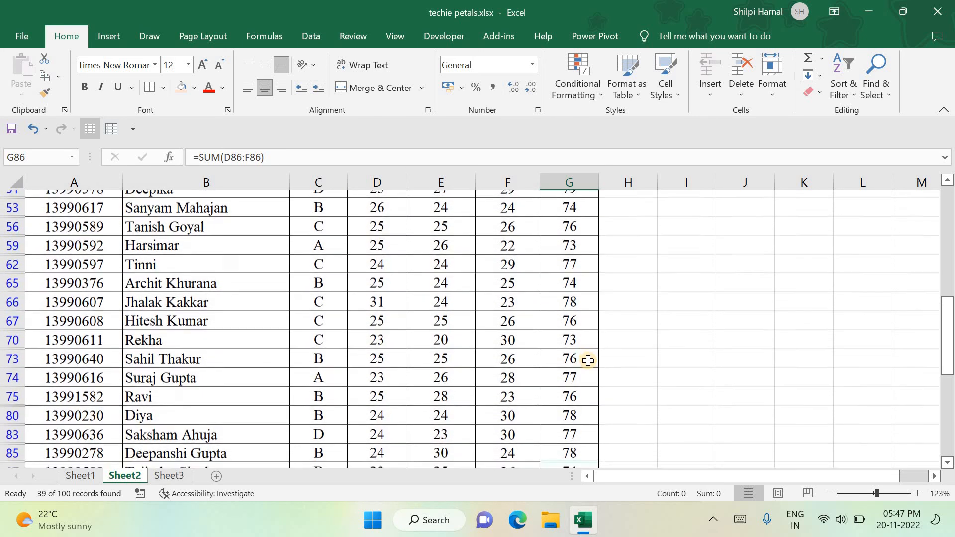
pyautogui.scroll(-3, 589, 361)
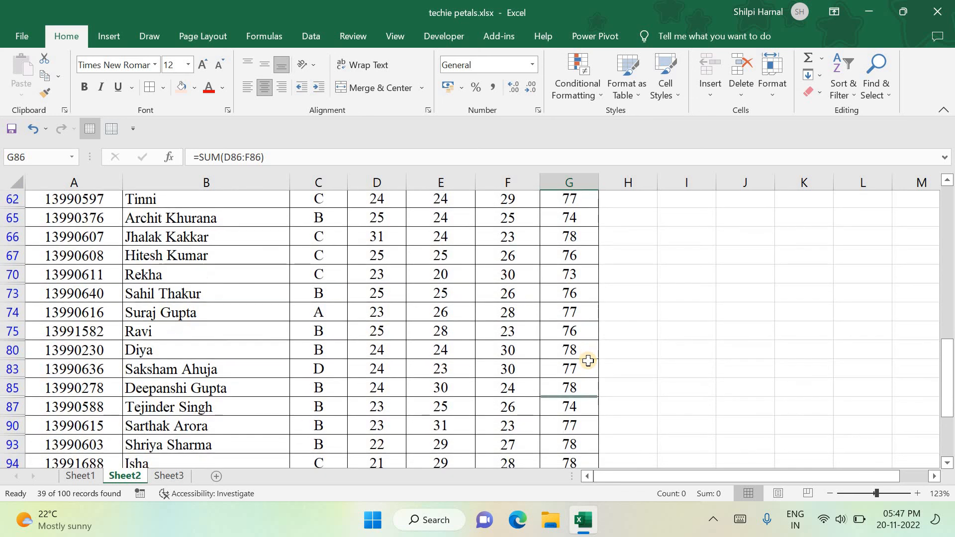
pyautogui.scroll(-2, 588, 361)
pyautogui.scroll(4, 588, 361)
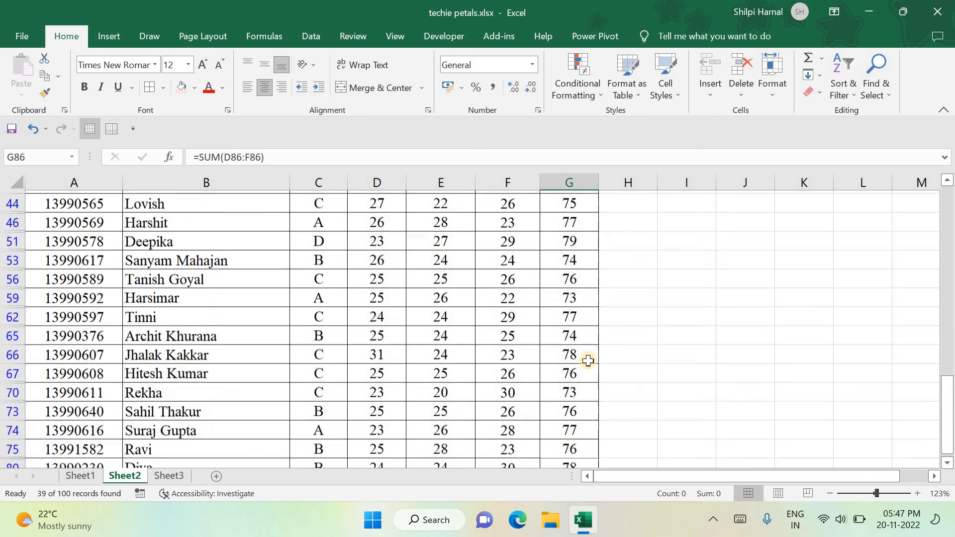
pyautogui.scroll(5, 589, 361)
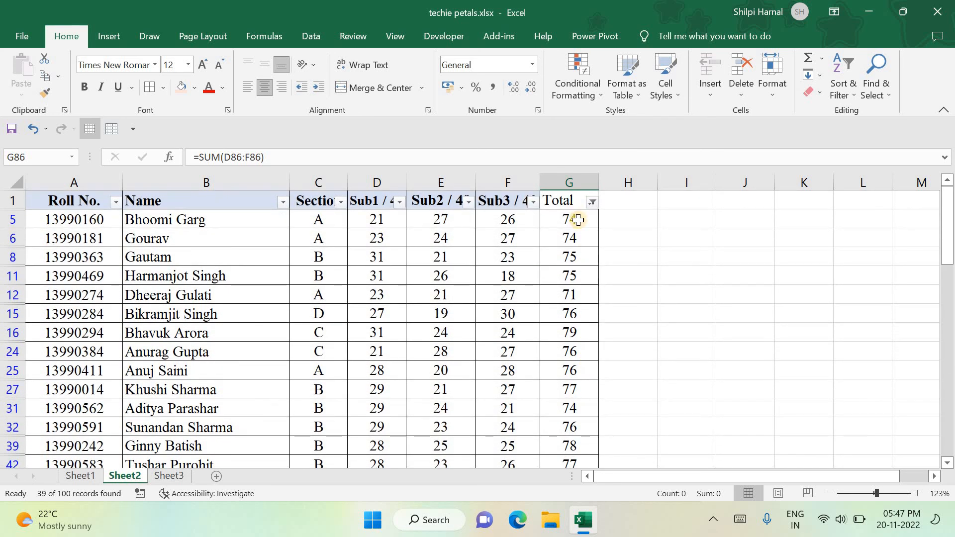
pyautogui.click(568, 180)
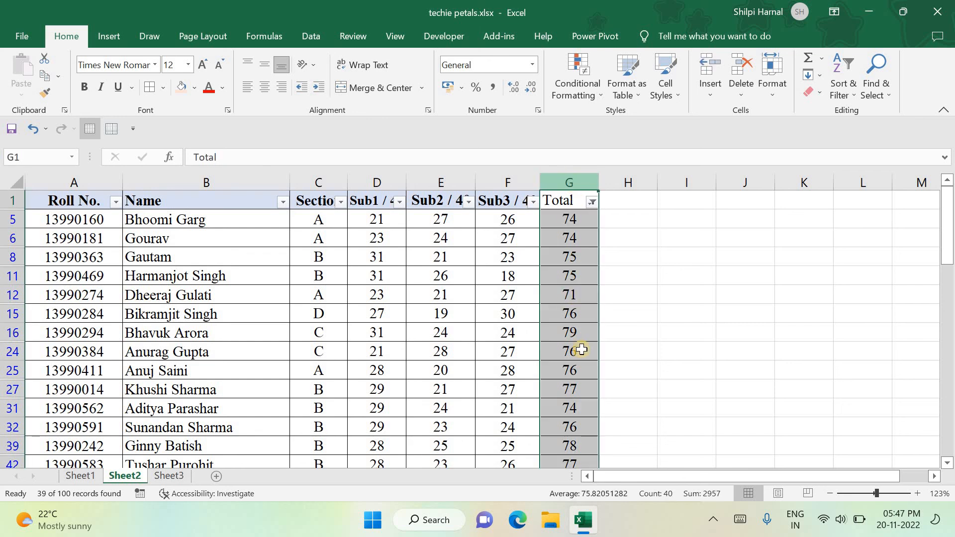
pyautogui.scroll(-4, 603, 389)
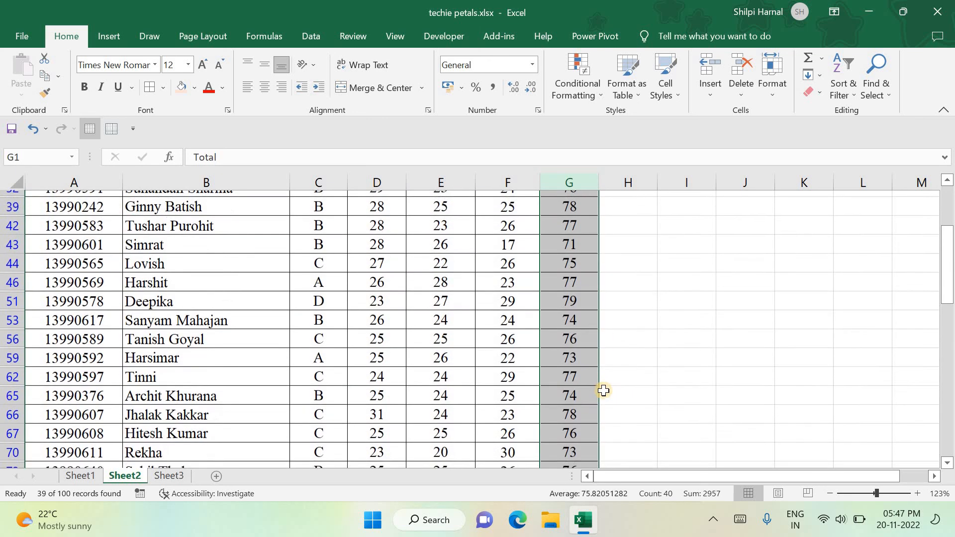
pyautogui.scroll(-2, 603, 389)
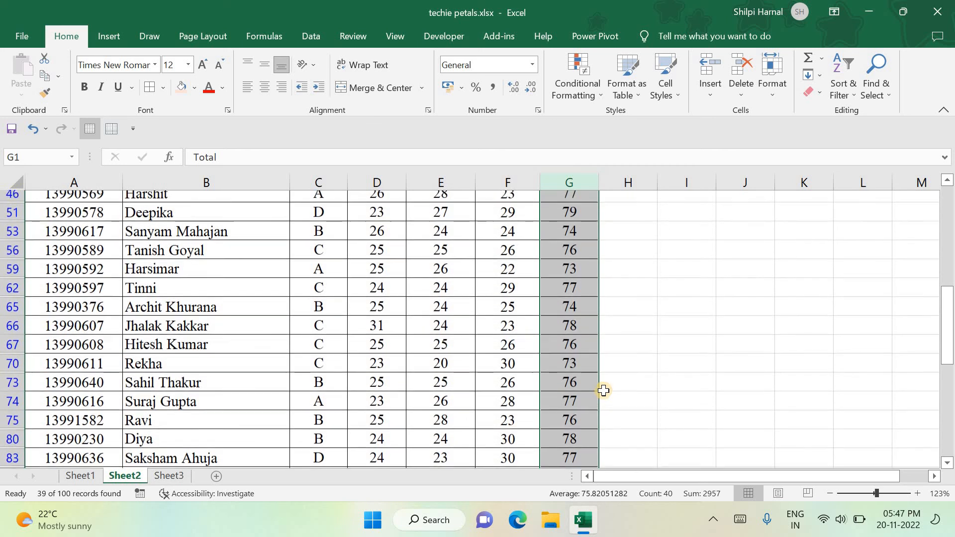
pyautogui.scroll(6, 603, 389)
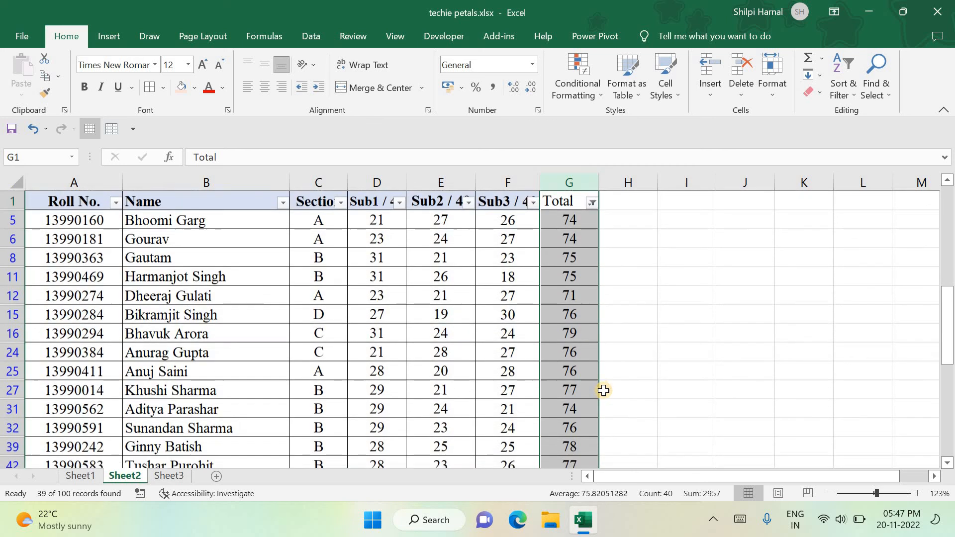
# Reopen the Total column's custom filter and remove its second condition, both the operator and the value
pyautogui.click(592, 201)
pyautogui.moveTo(561, 300)
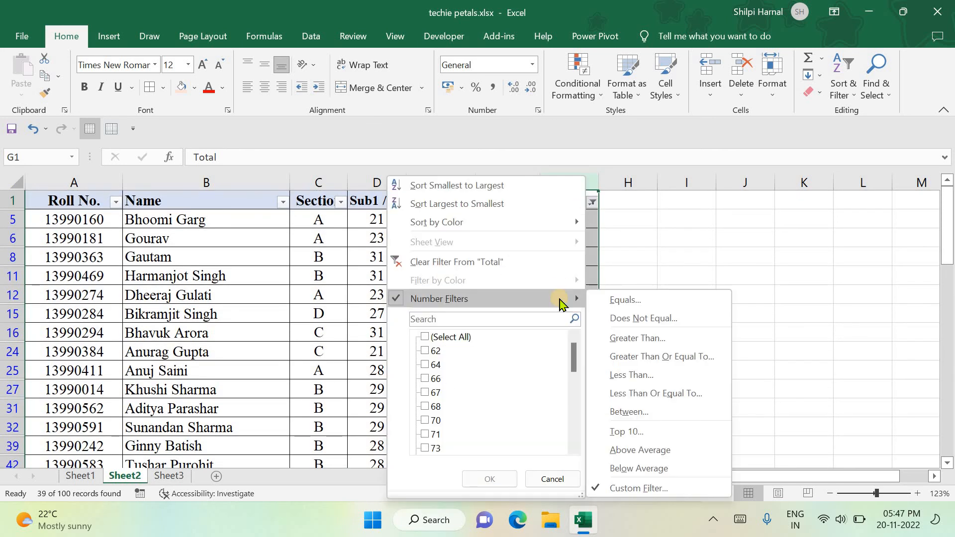
pyautogui.click(634, 488)
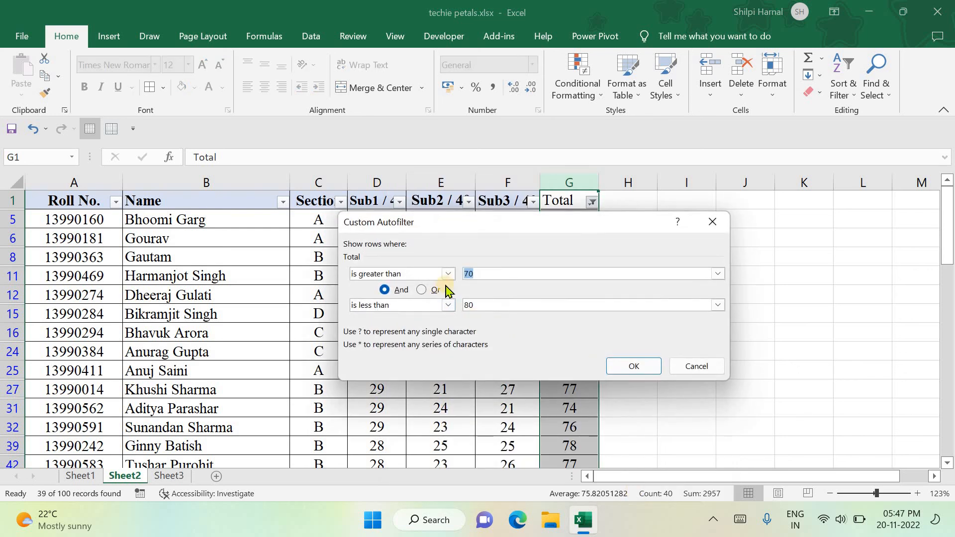
pyautogui.click(448, 305)
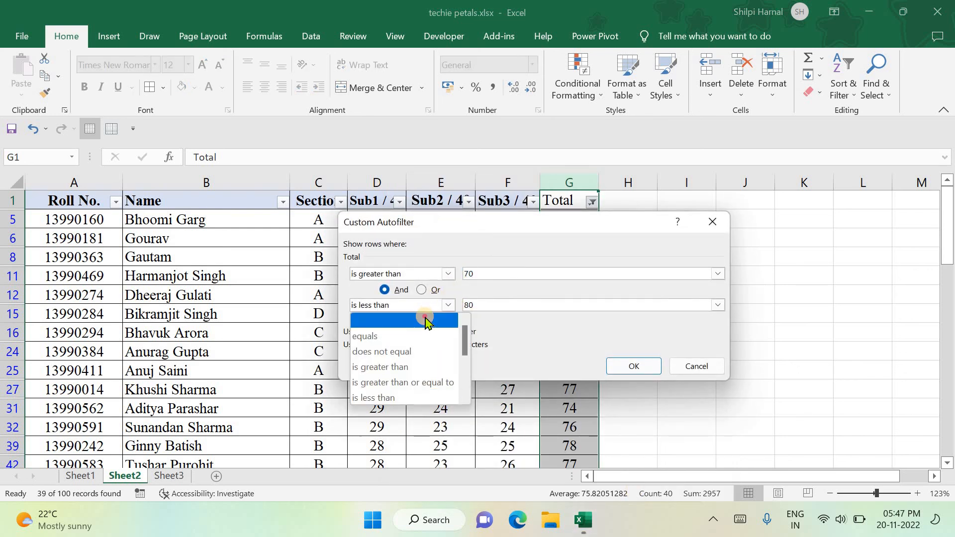
pyautogui.click(425, 319)
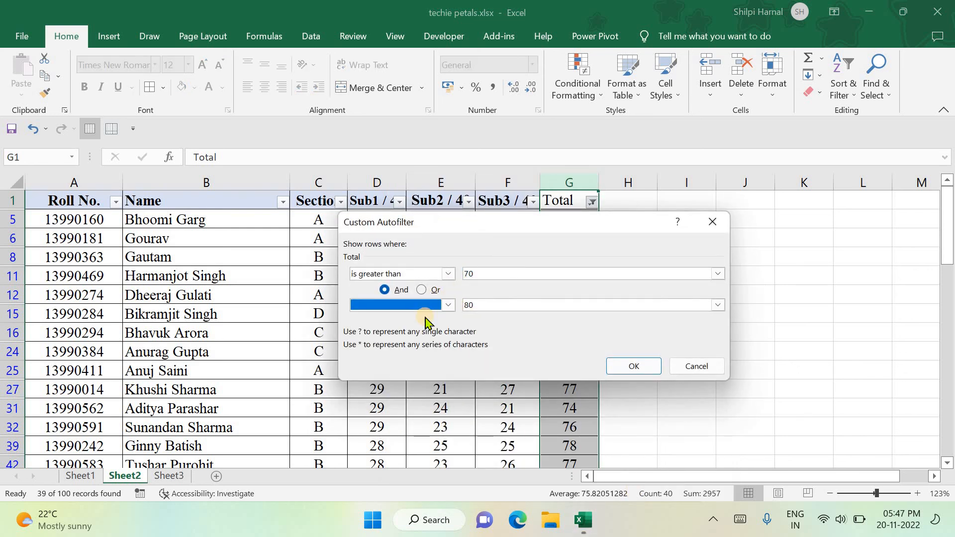
pyautogui.doubleClick(485, 306)
pyautogui.press('BackSpace')
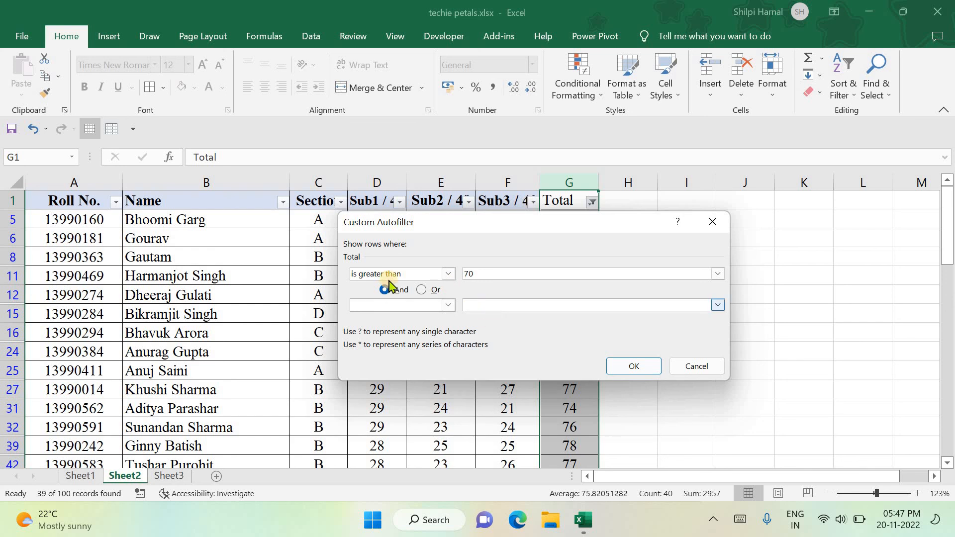
# Change the custom filter's remaining condition to does not equal 70 and apply it to the Total column
pyautogui.click(448, 274)
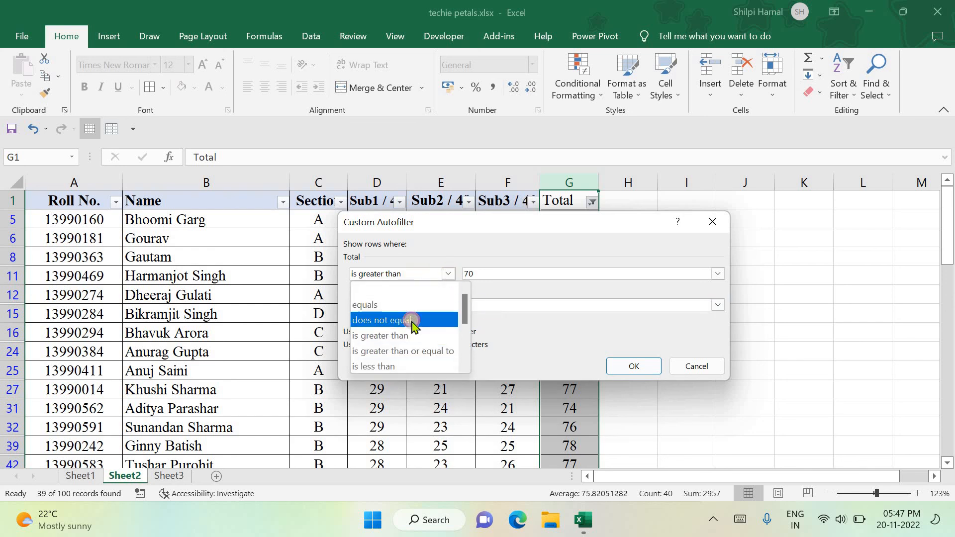
pyautogui.click(413, 321)
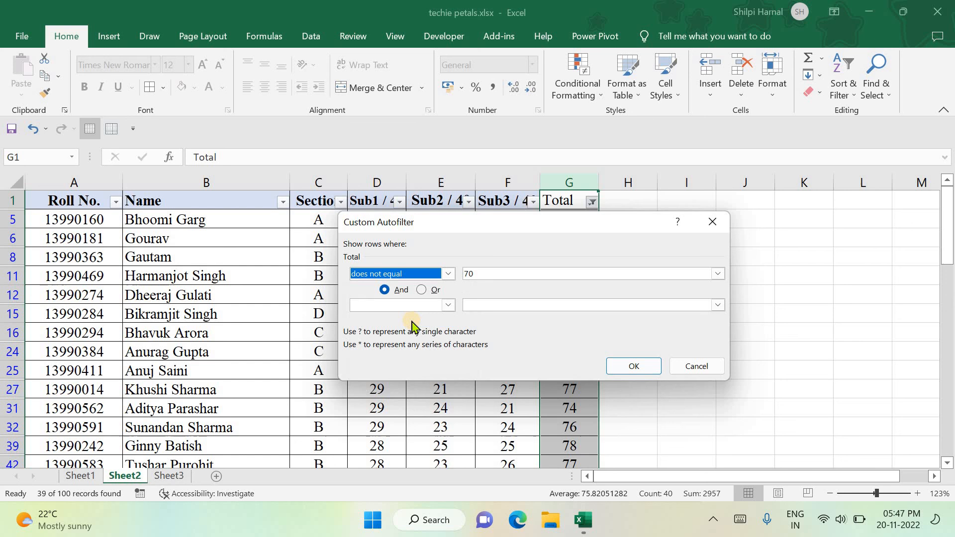
pyautogui.click(483, 273)
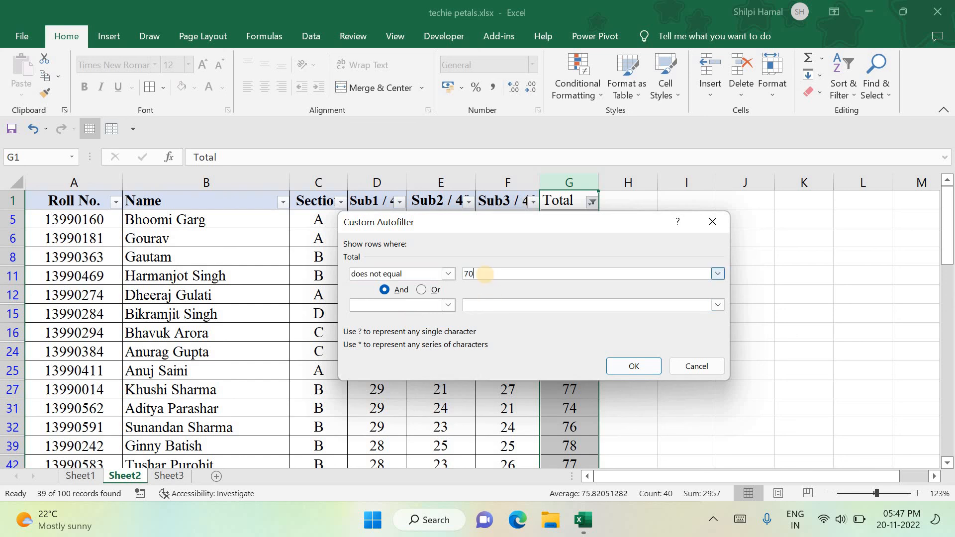
pyautogui.click(632, 365)
# Review the records left by the does-not-equal-70 filter and clear the filter from the Total column
pyautogui.click(607, 347)
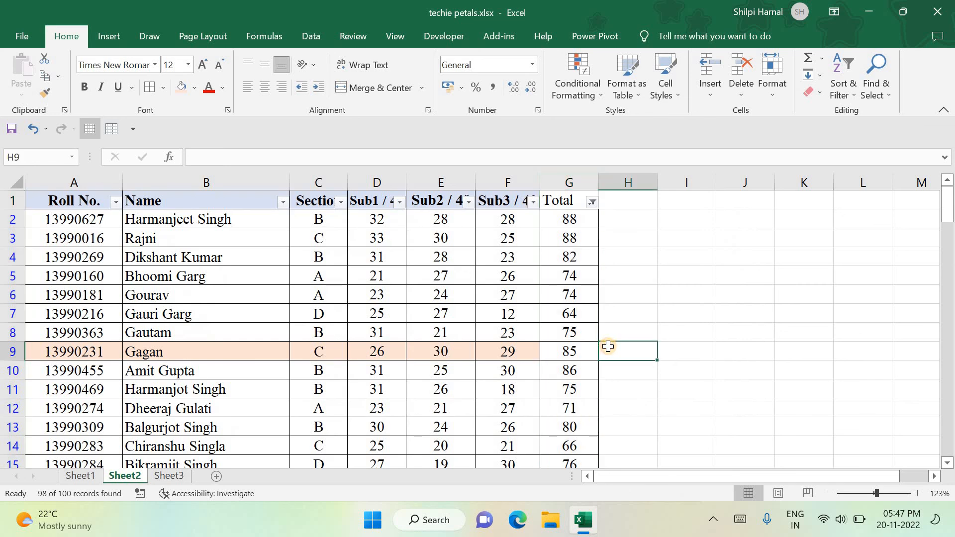
pyautogui.scroll(-4, 607, 347)
pyautogui.scroll(-8, 608, 347)
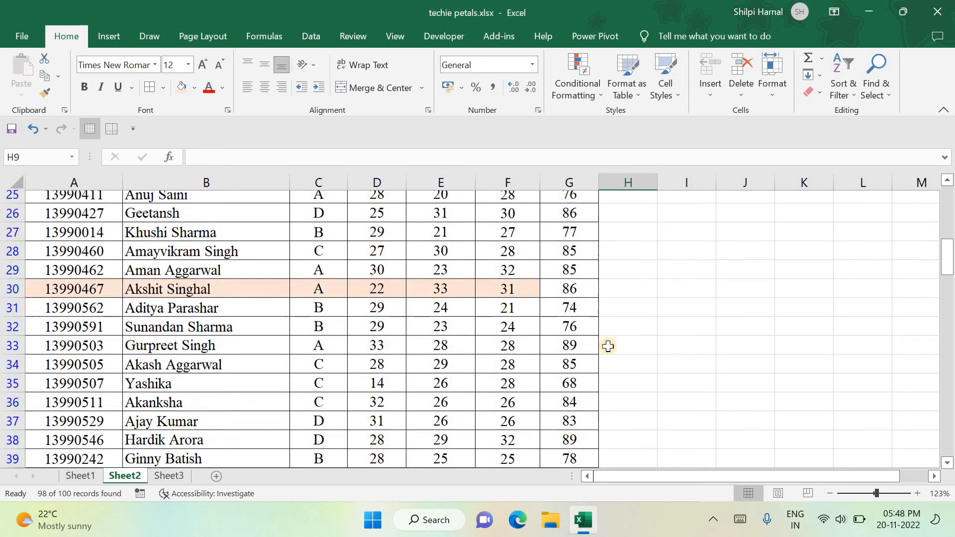
pyautogui.scroll(-7, 608, 346)
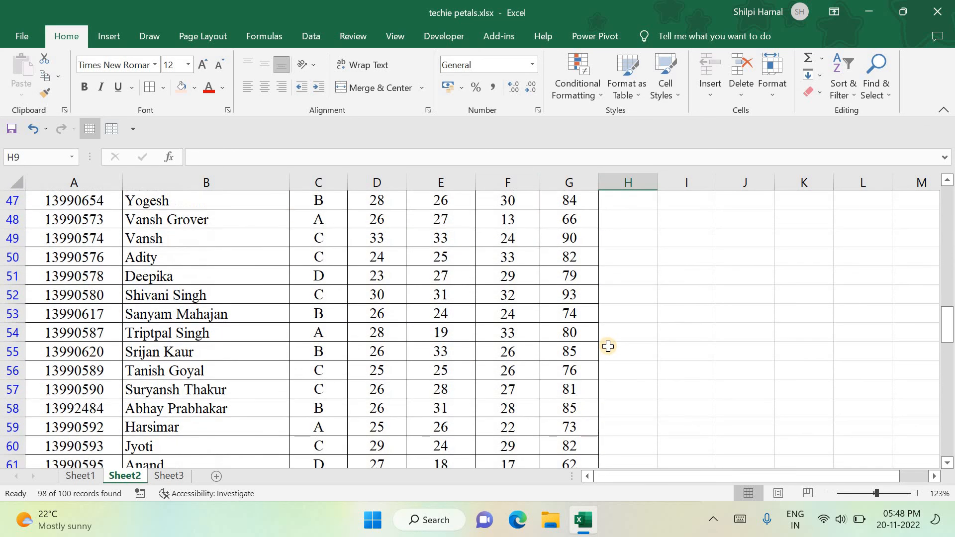
pyautogui.scroll(19, 608, 346)
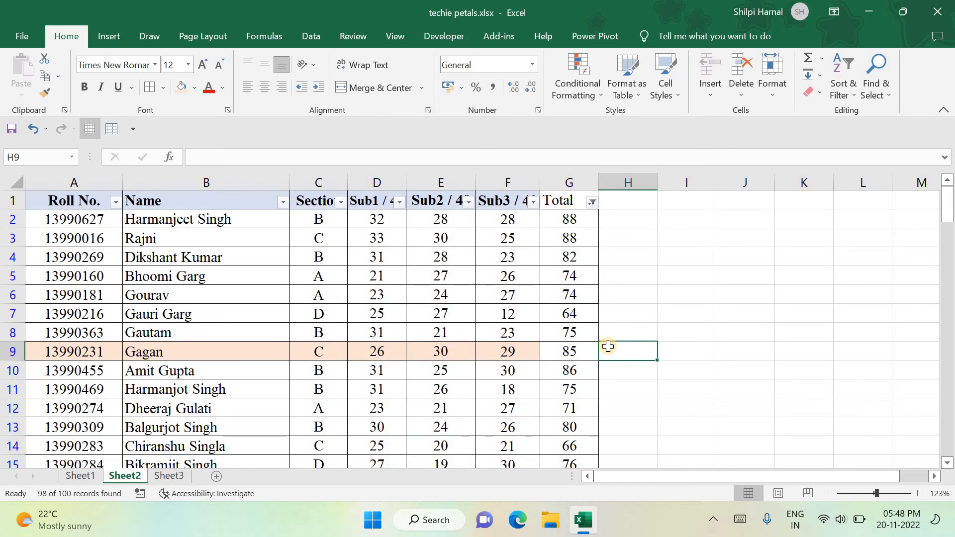
pyautogui.click(592, 202)
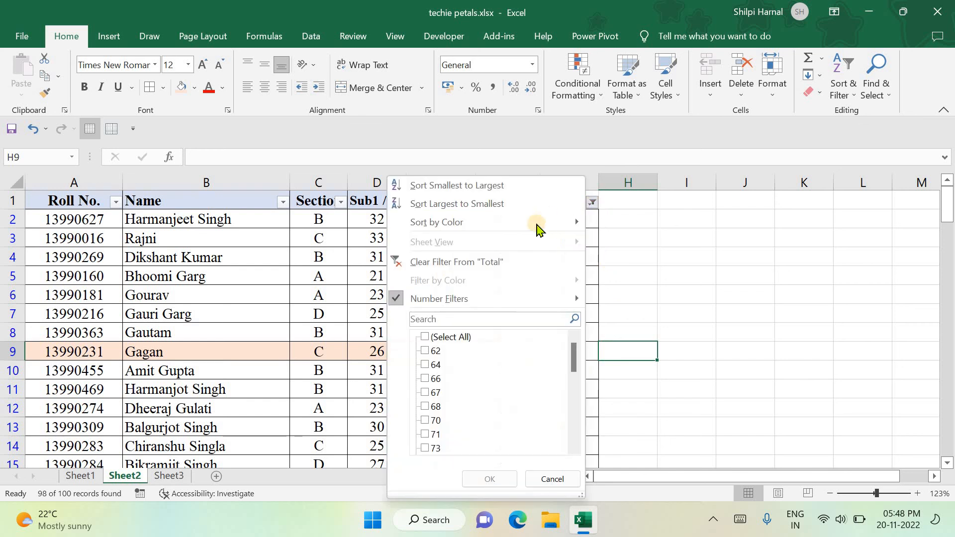
pyautogui.click(512, 262)
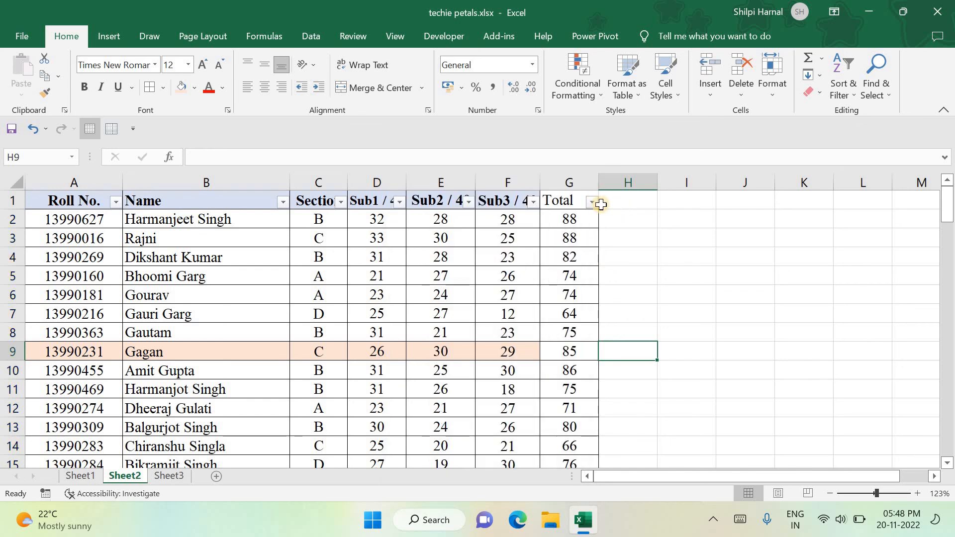
# Apply the Below Average number filter to the Total column and look through the remaining records
pyautogui.click(592, 204)
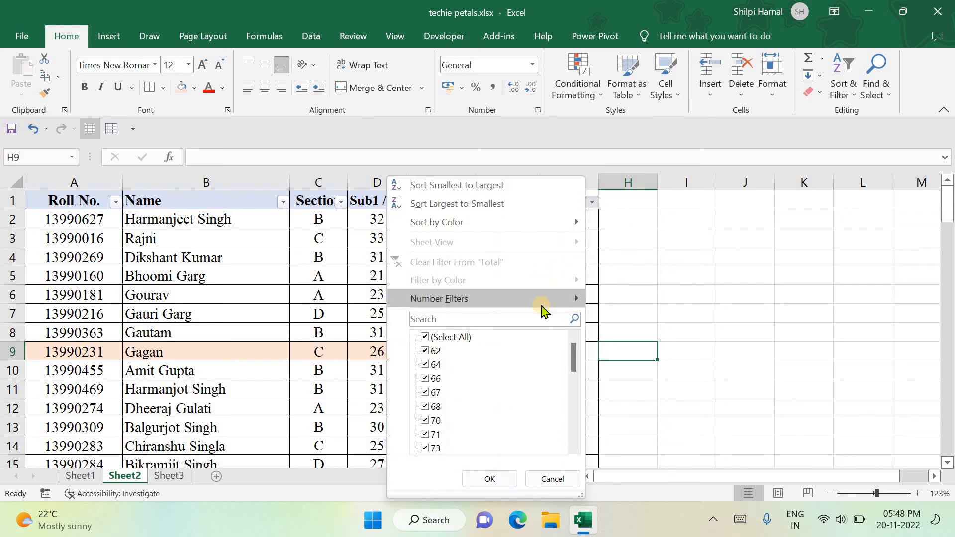
pyautogui.moveTo(542, 304)
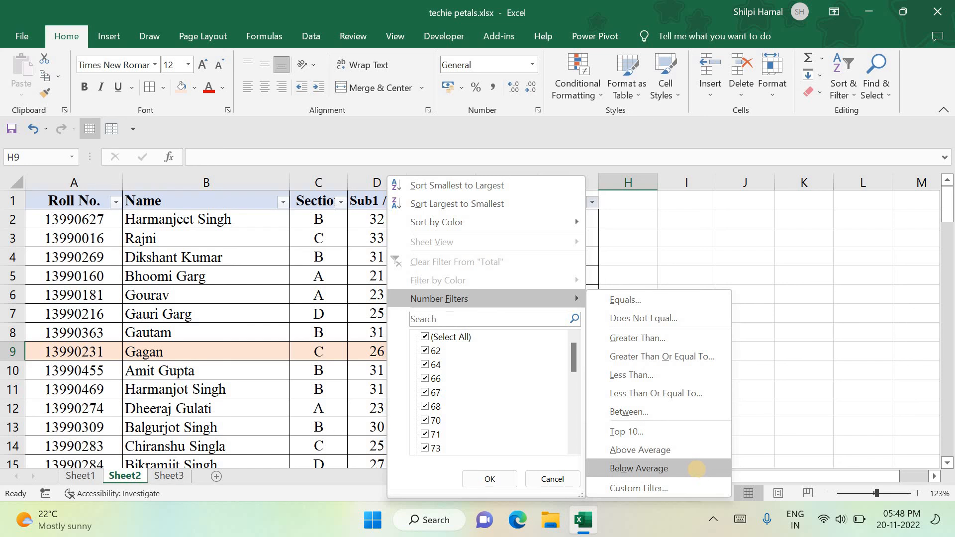
pyautogui.click(679, 471)
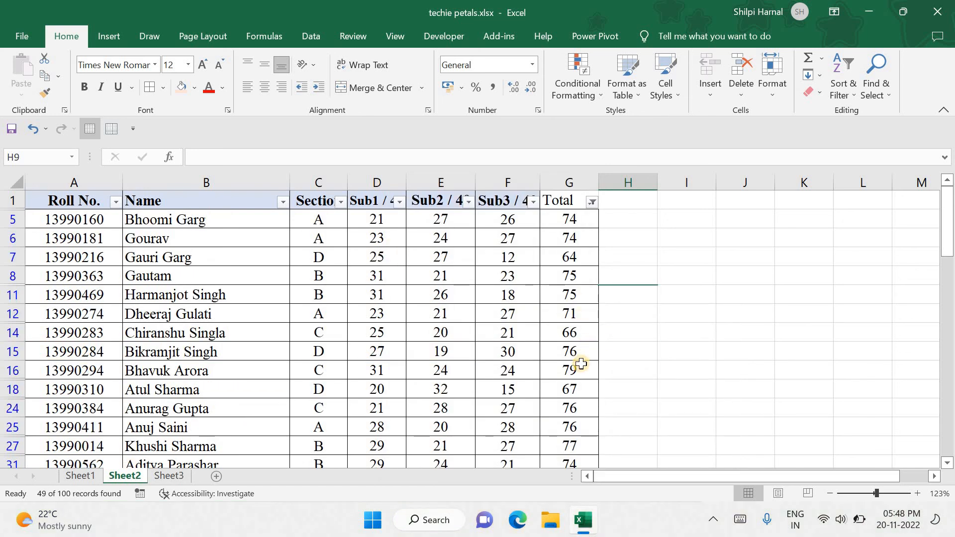
pyautogui.scroll(-4, 581, 364)
pyautogui.scroll(-10, 580, 363)
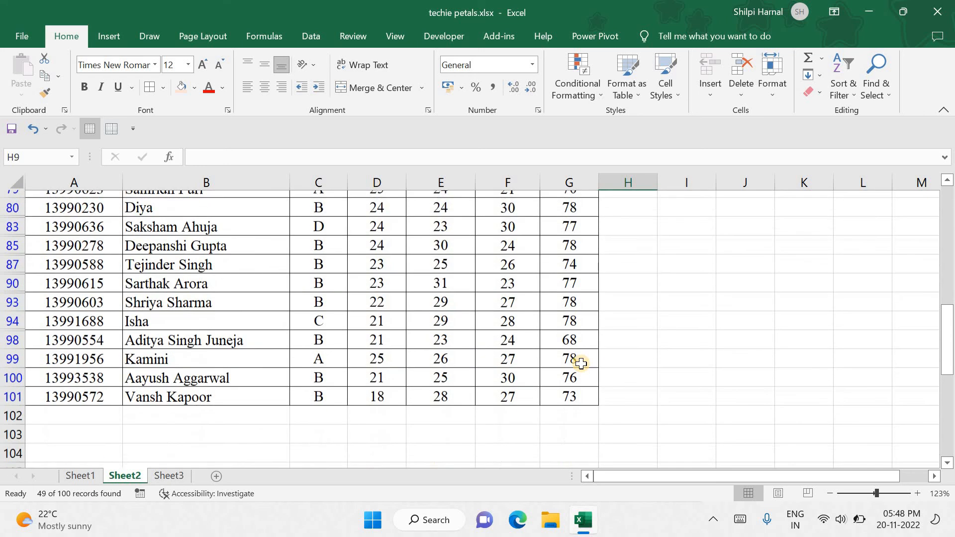
pyautogui.scroll(1, 580, 363)
pyautogui.scroll(15, 581, 364)
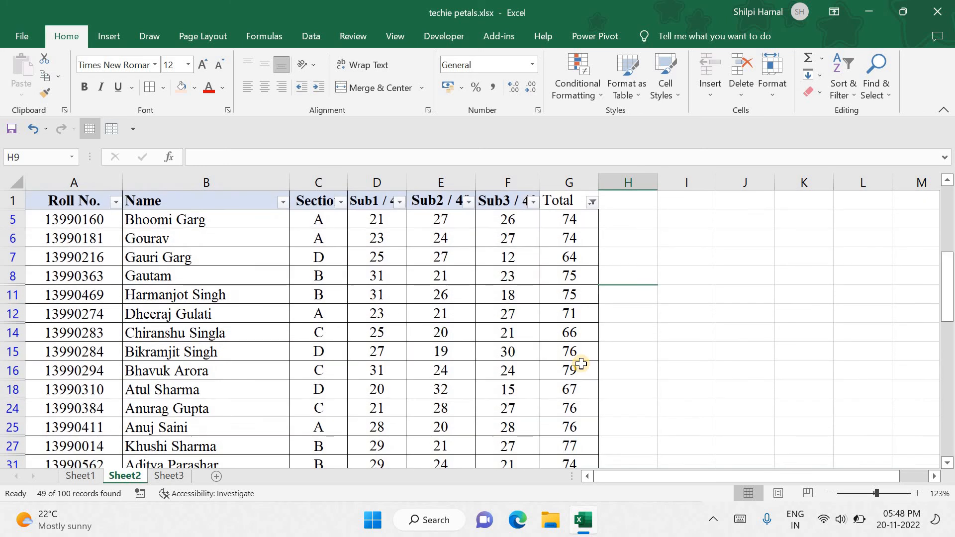
# Replace the Total column's Below Average filter with a Top 10 items filter and review the filtered totals
pyautogui.click(591, 202)
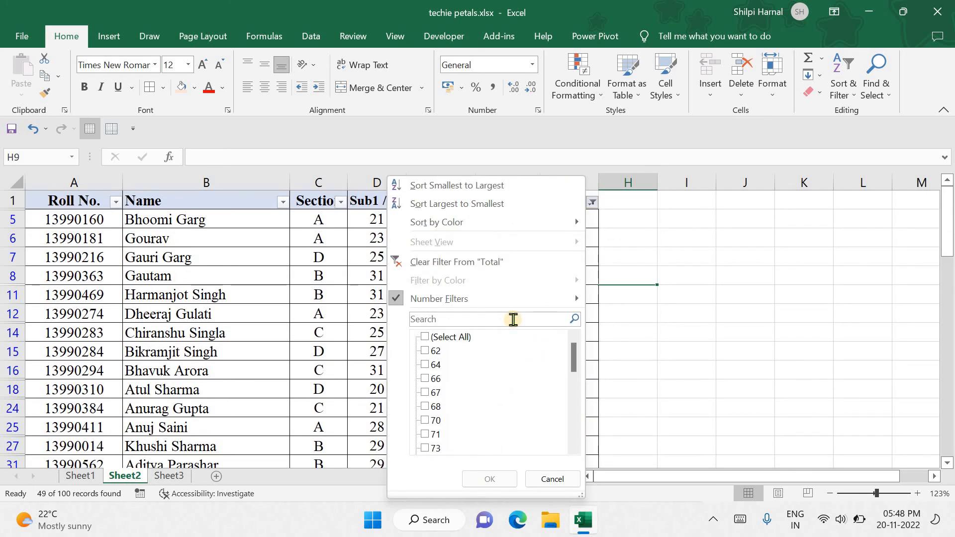
pyautogui.click(485, 264)
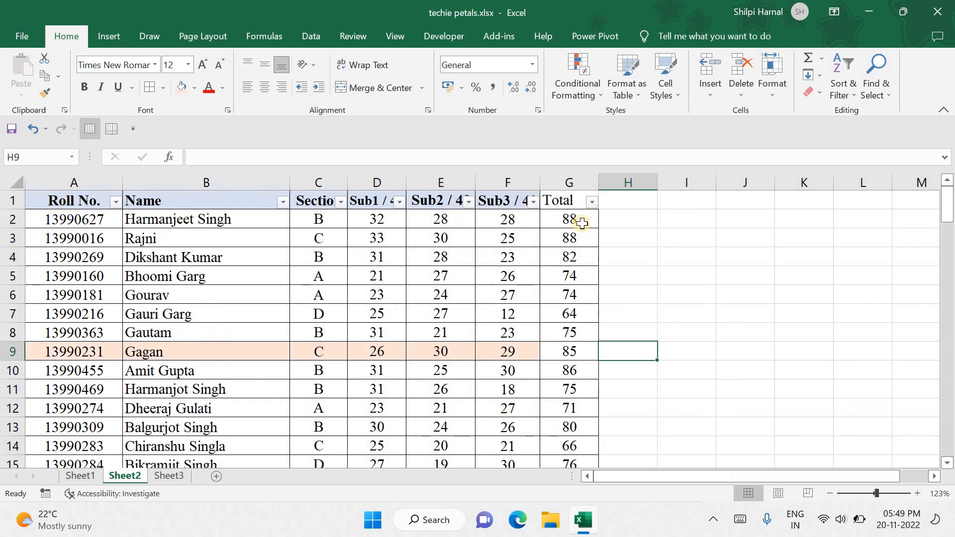
pyautogui.click(593, 203)
pyautogui.moveTo(567, 298)
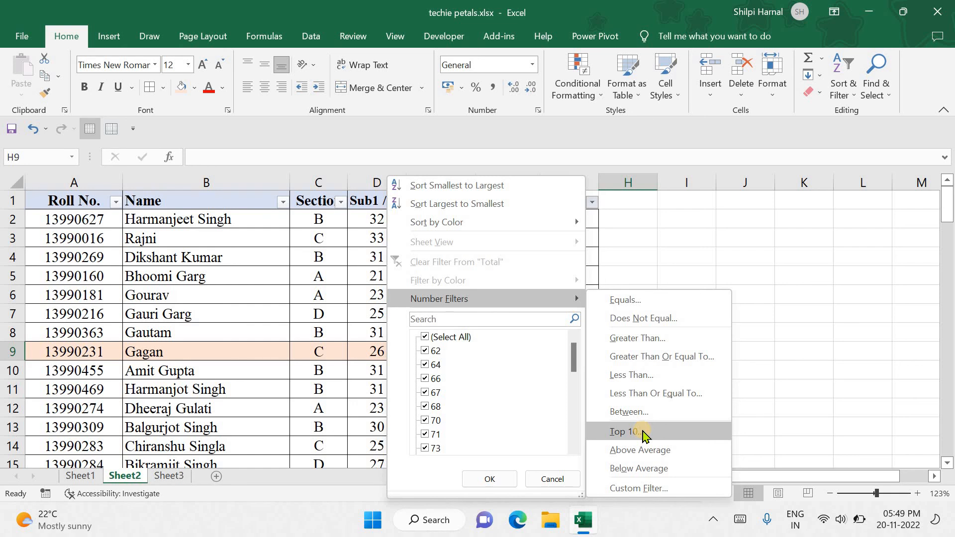
pyautogui.click(664, 436)
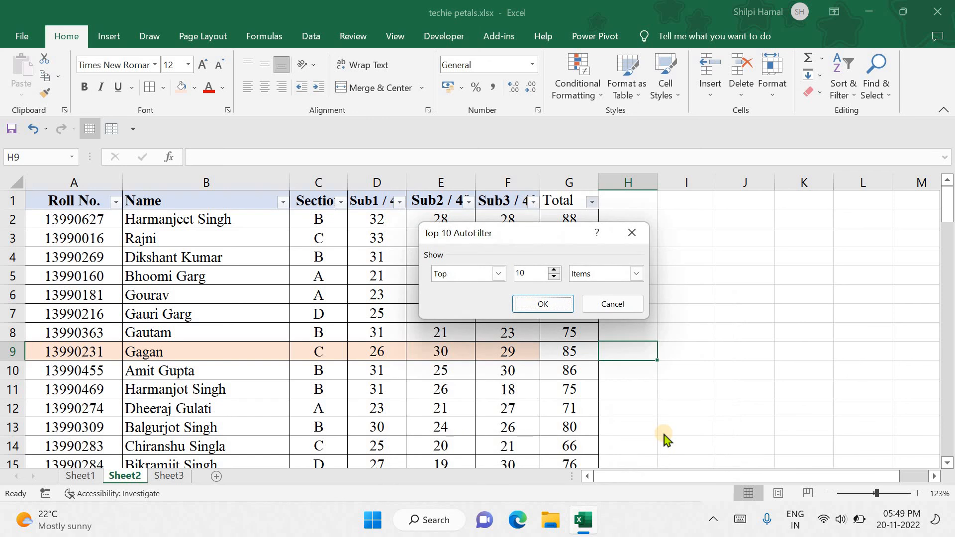
pyautogui.click(554, 271)
pyautogui.click(554, 271)
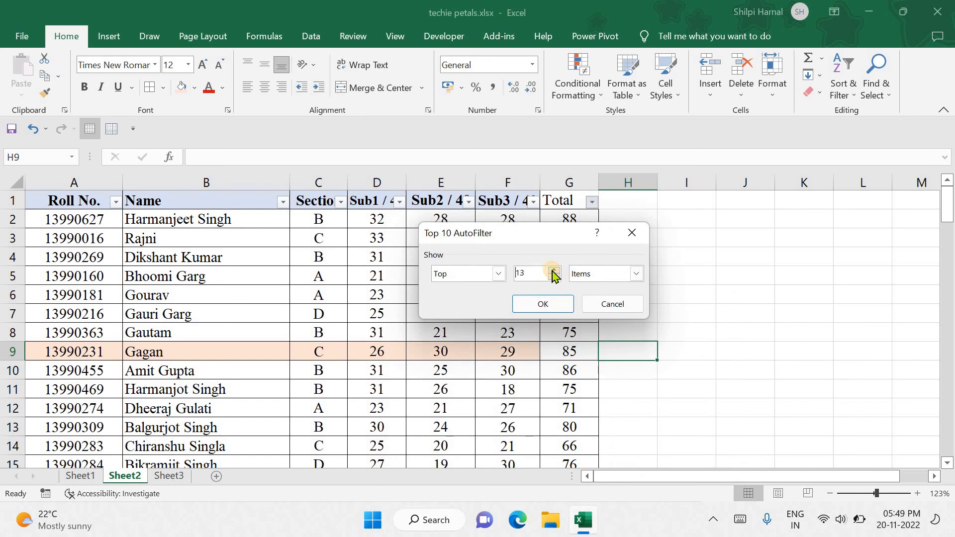
pyautogui.click(554, 271)
pyautogui.click(553, 271)
pyautogui.click(553, 271)
pyautogui.click(554, 277)
pyautogui.click(553, 271)
pyautogui.click(554, 271)
pyautogui.click(553, 271)
pyautogui.click(554, 271)
pyautogui.click(554, 271)
pyautogui.click(539, 306)
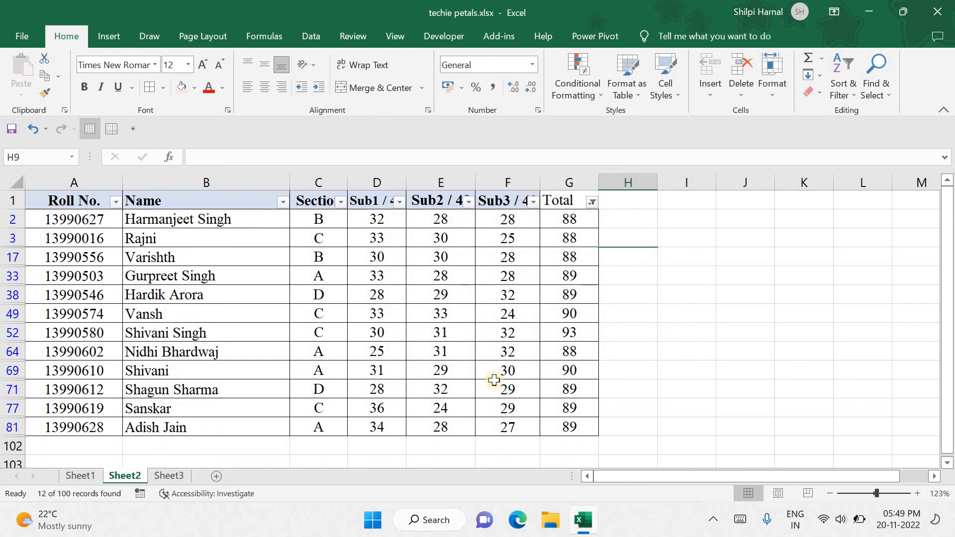
pyautogui.moveTo(564, 224); pyautogui.dragTo(563, 422)
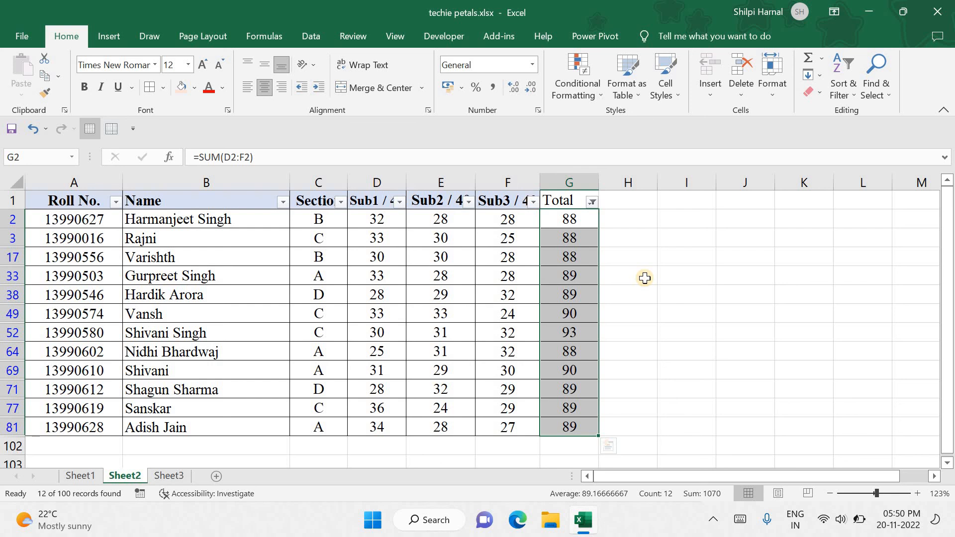
pyautogui.click(645, 278)
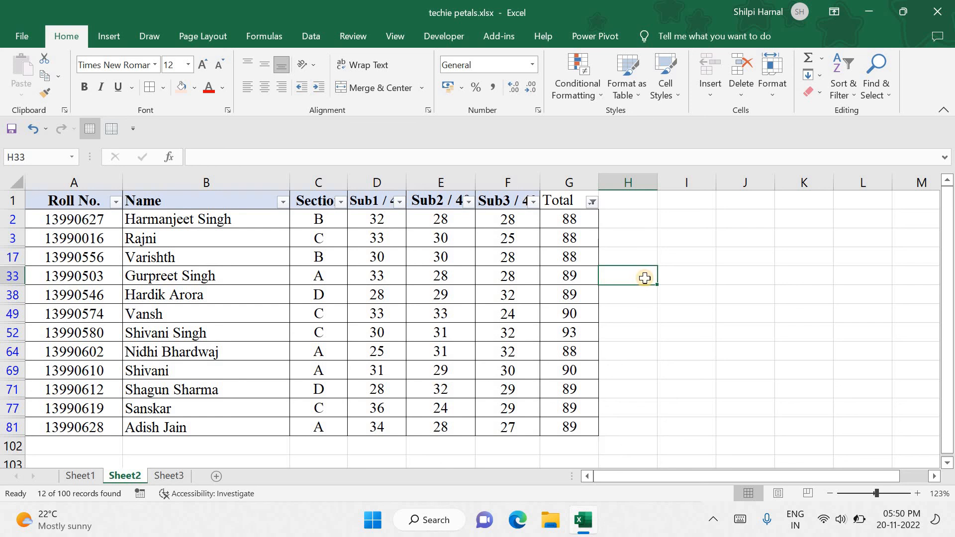
# Switch to Sheet3 and set the font size of column A, containing the Top-10 list, to 14
pyautogui.click(174, 478)
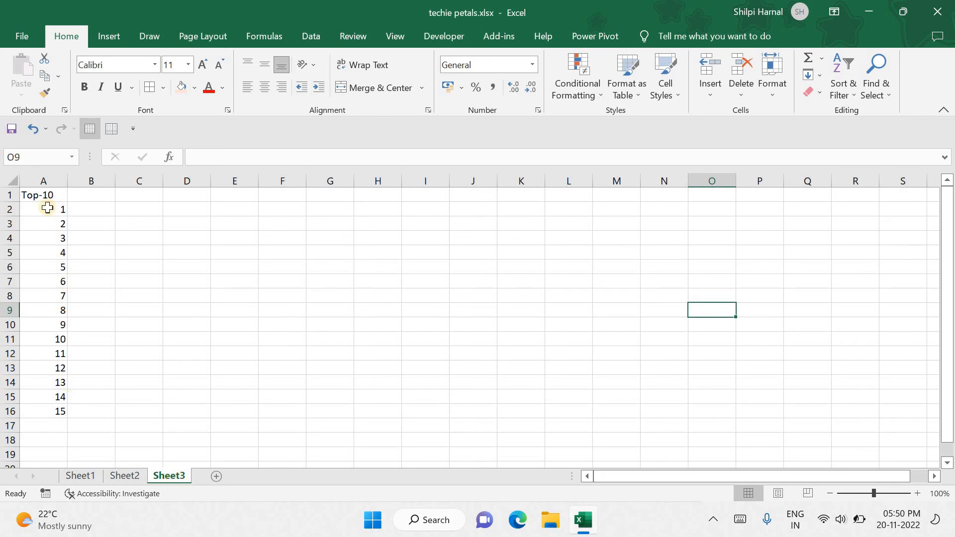
pyautogui.click(44, 181)
pyautogui.click(170, 65)
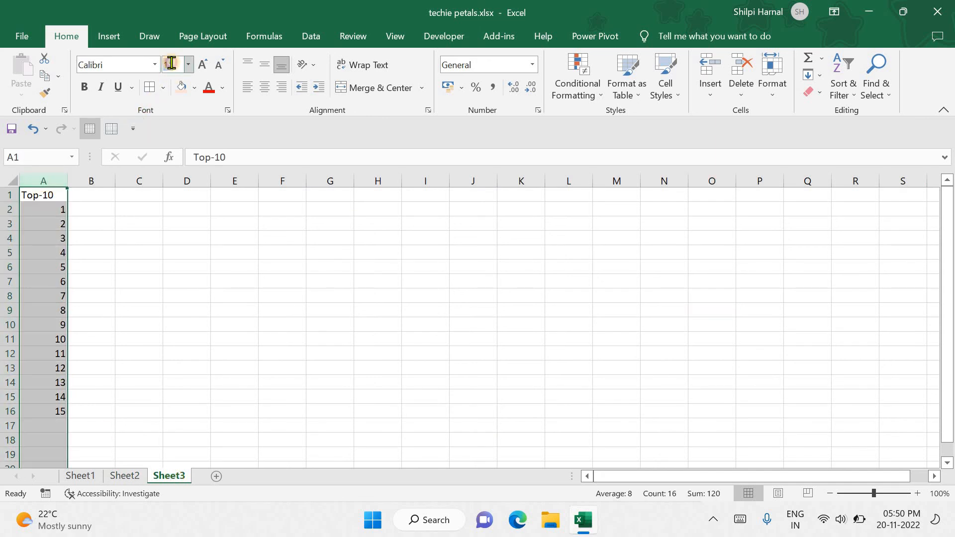
pyautogui.write('14')
pyautogui.press('Return')
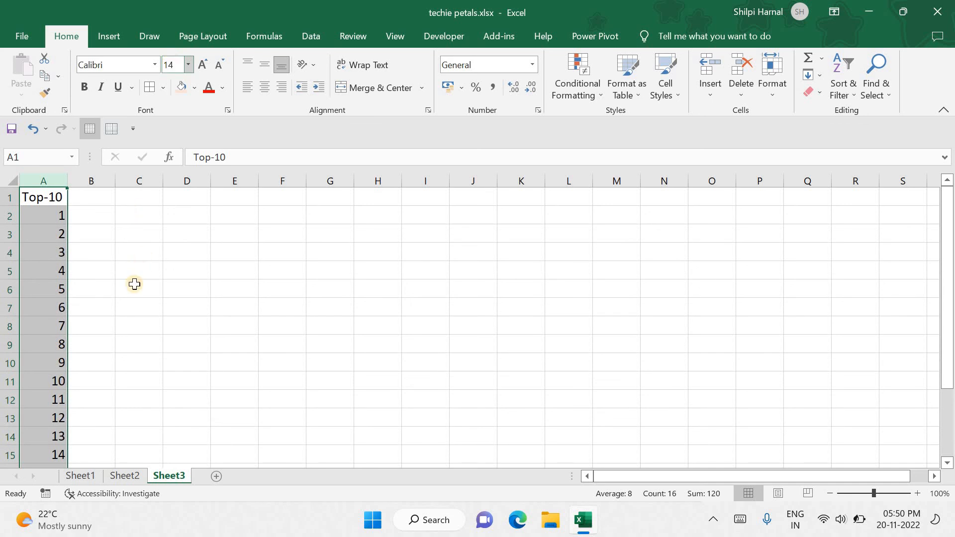
# Insert a blank column before the Top-10 list and widen it to nearly three times its width
pyautogui.rightClick(57, 351)
pyautogui.click(97, 379)
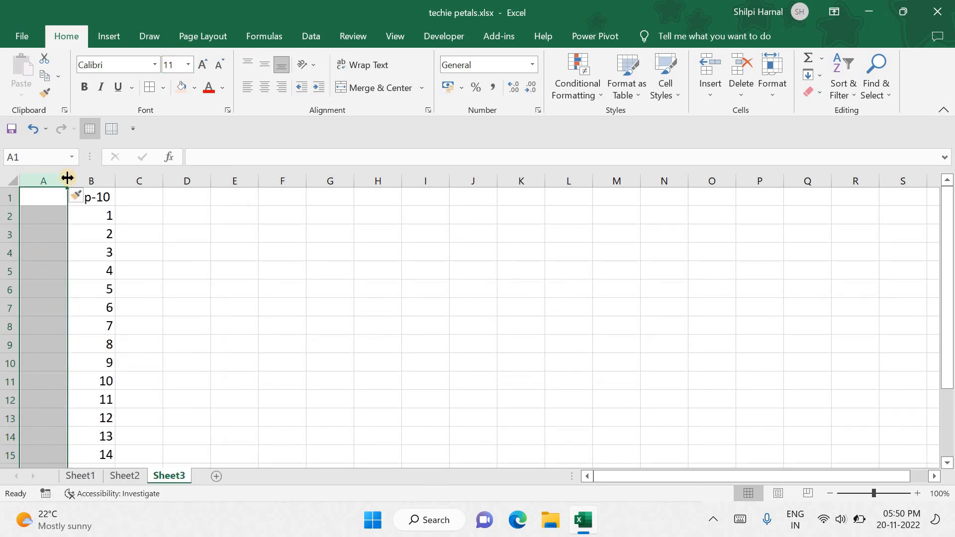
pyautogui.moveTo(68, 180); pyautogui.dragTo(150, 185)
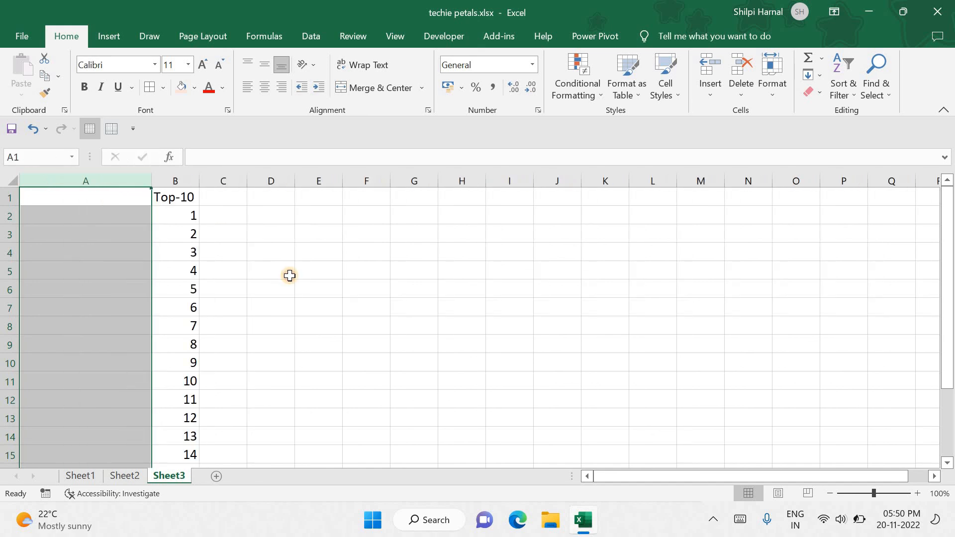
pyautogui.click(287, 275)
pyautogui.scroll(-1, 204, 330)
pyautogui.scroll(1, 204, 330)
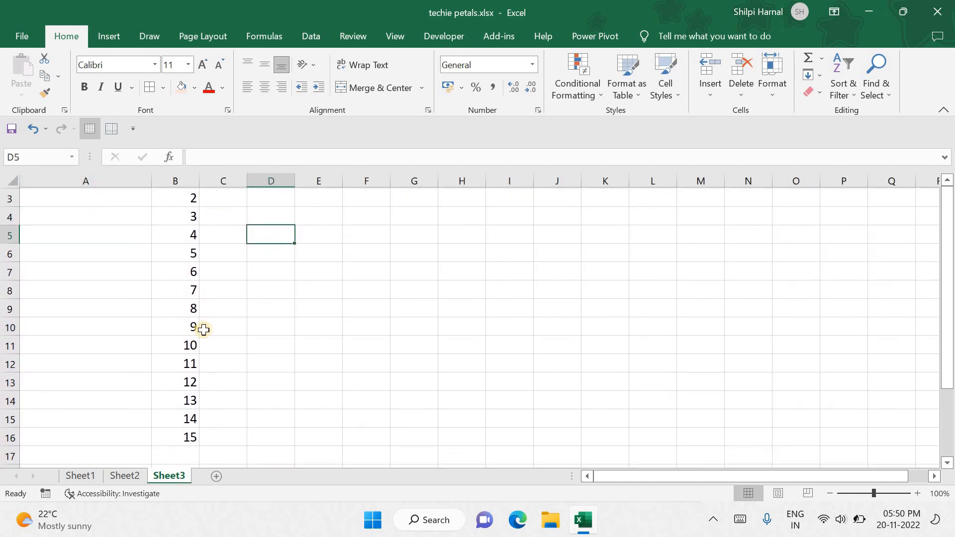
# Turn on filtering for the Top-10 list from its header in cell B1
pyautogui.keyDown('ctrl'); pyautogui.scroll(-3, 204, 329); pyautogui.keyUp('ctrl')
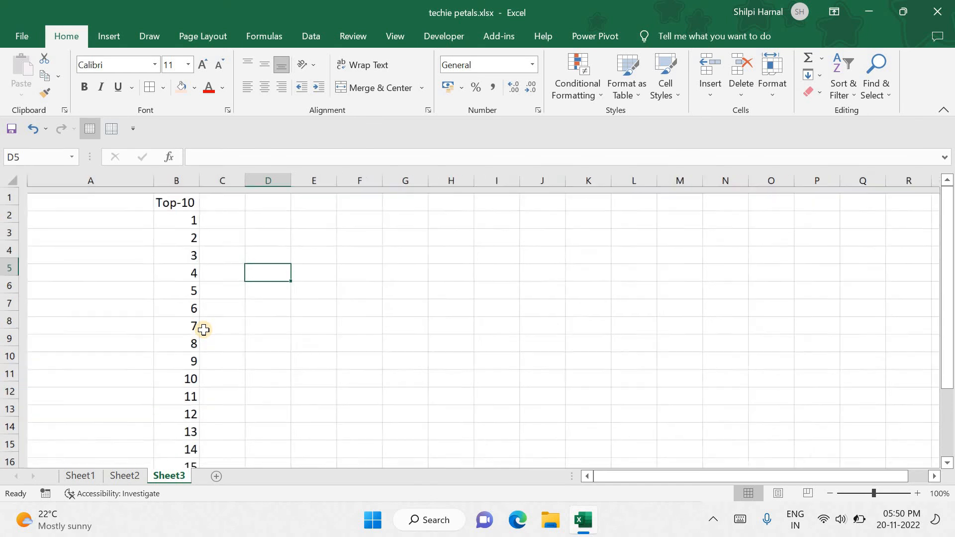
pyautogui.click(170, 194)
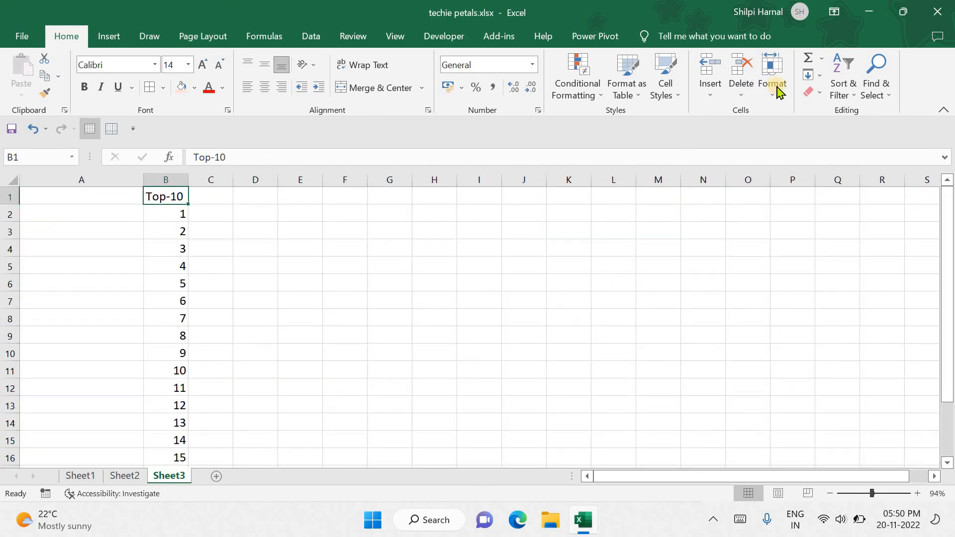
pyautogui.click(842, 92)
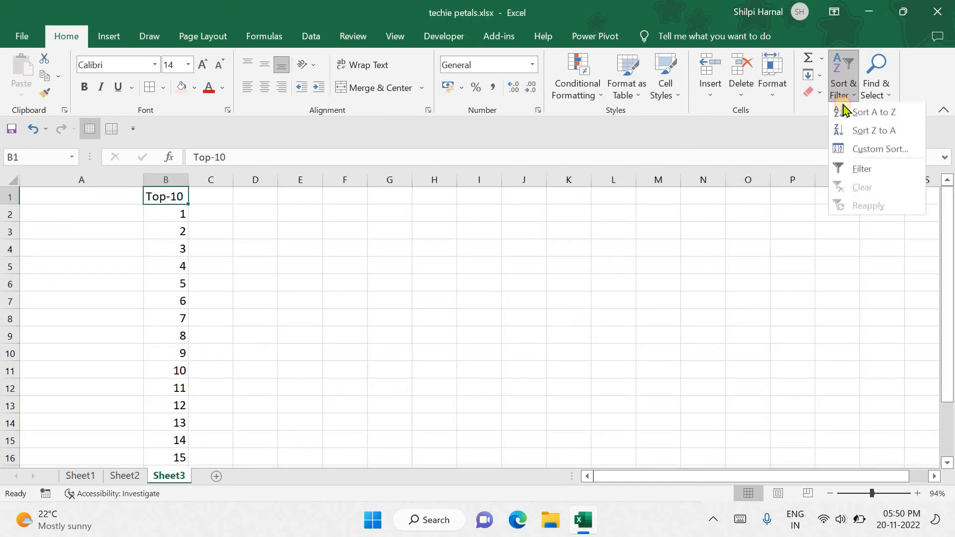
pyautogui.click(859, 169)
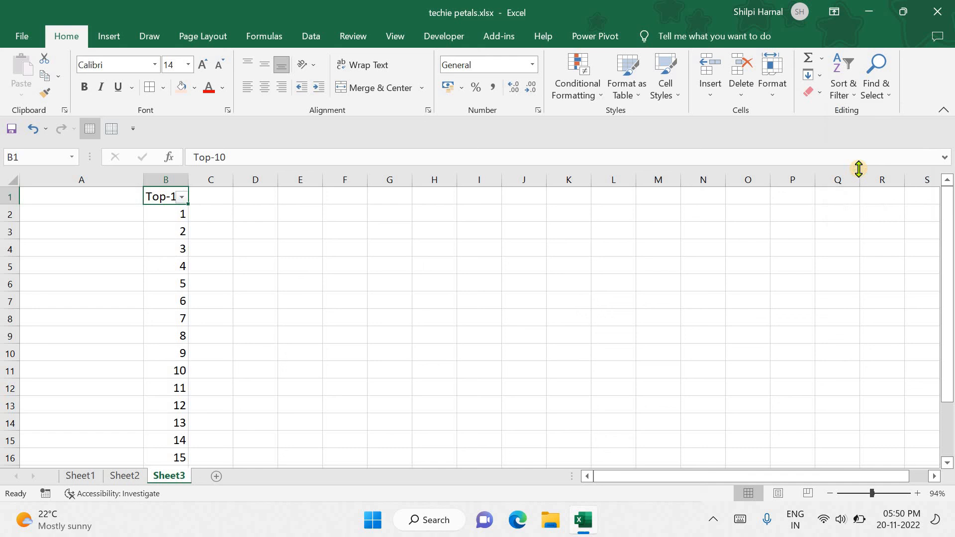
# Filter the Top-10 list on Sheet3 with the Top 10 number filter, keeping its default settings
pyautogui.click(182, 199)
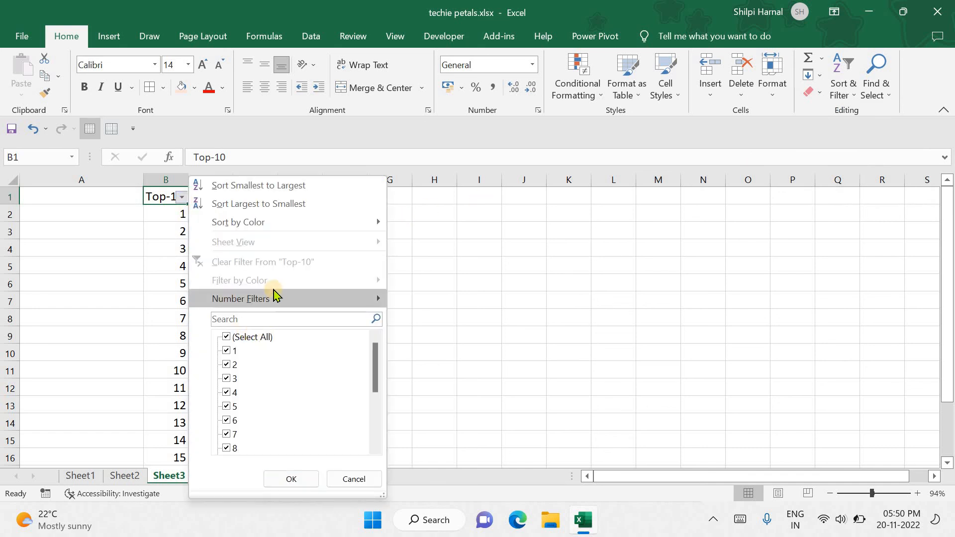
pyautogui.moveTo(278, 297)
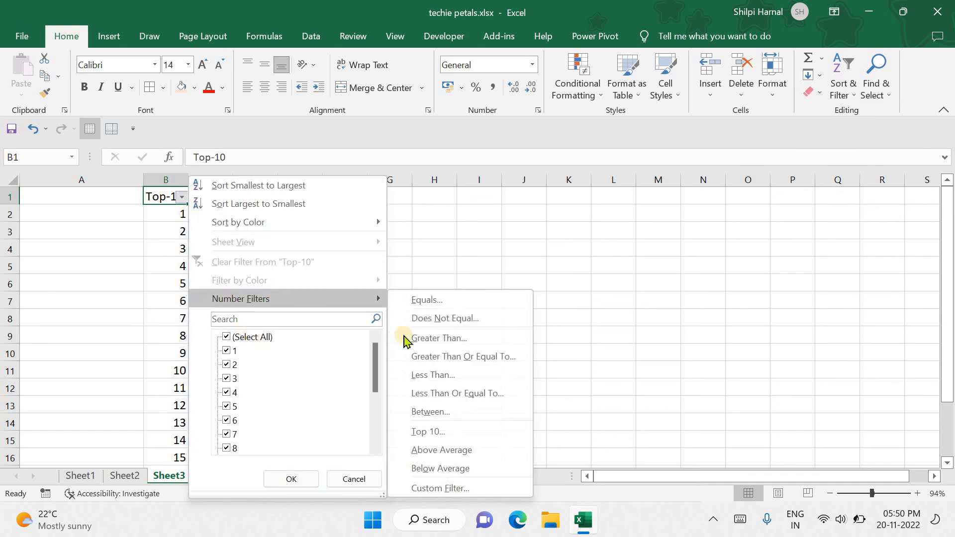
pyautogui.click(431, 432)
pyautogui.click(546, 309)
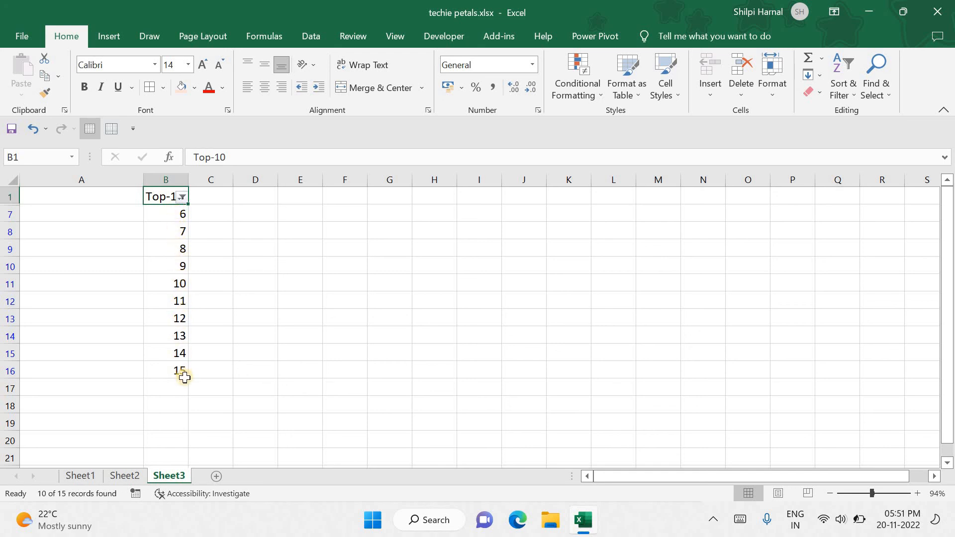
# Clear the filter from the Top-10 list and select cell B6
pyautogui.click(182, 199)
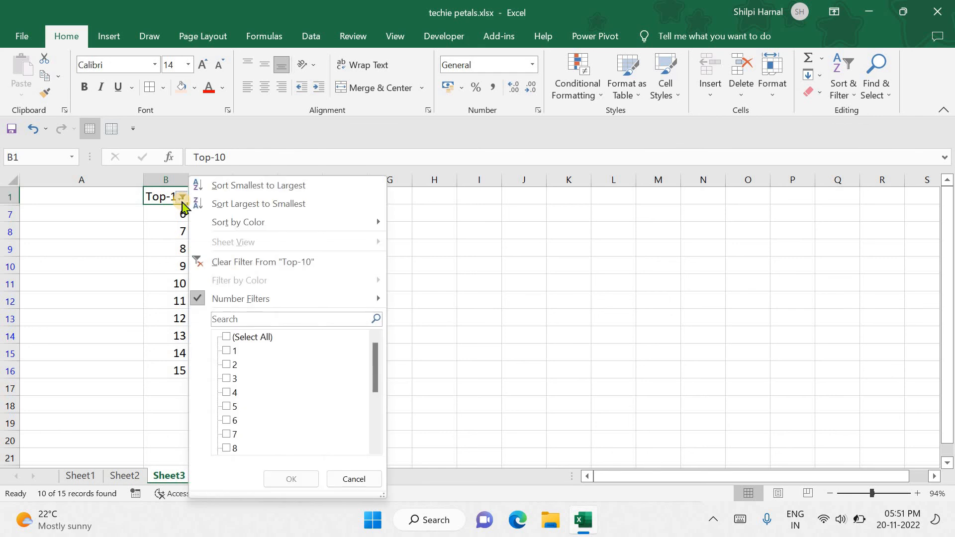
pyautogui.click(268, 262)
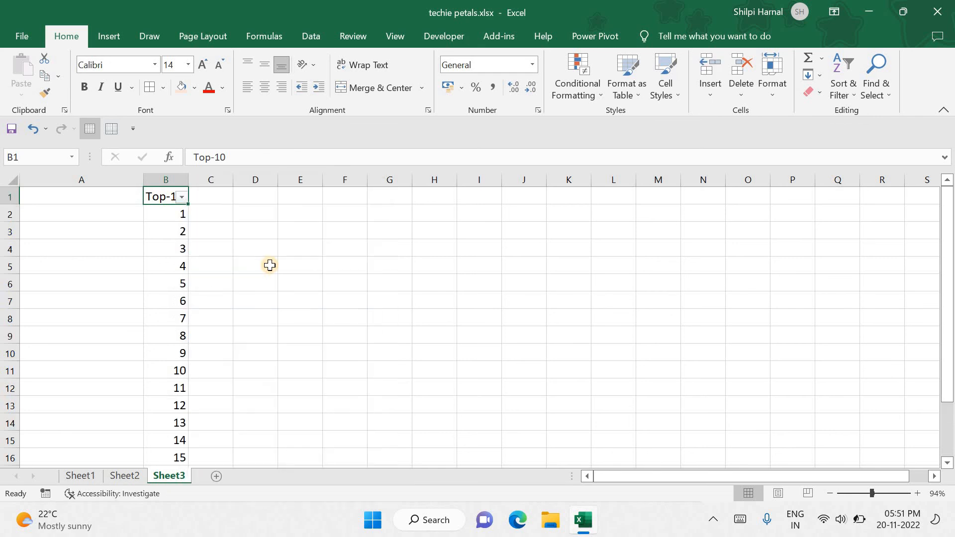
pyautogui.click(183, 284)
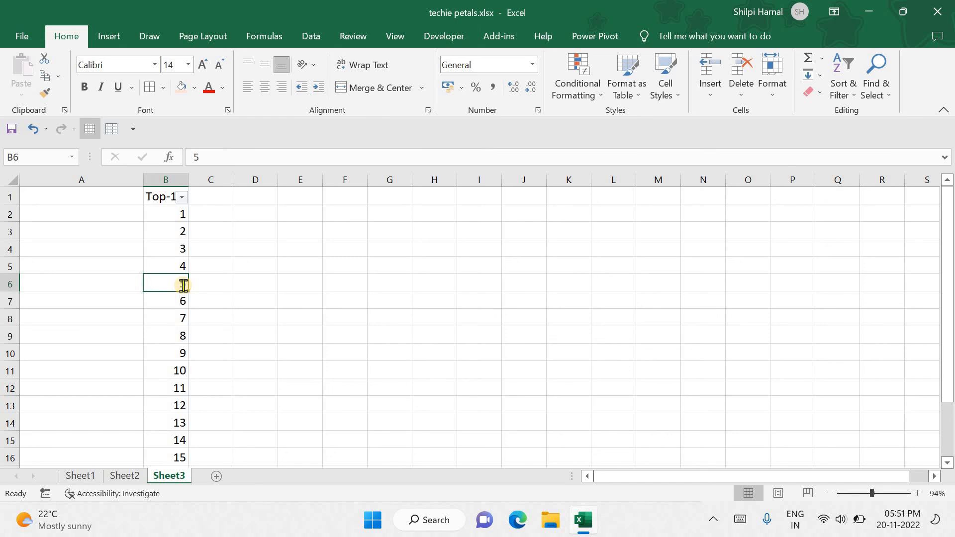
# Change the values in cells B6 and B5 of the Top-10 list to 6, creating duplicates
pyautogui.write('6')
pyautogui.click(171, 271)
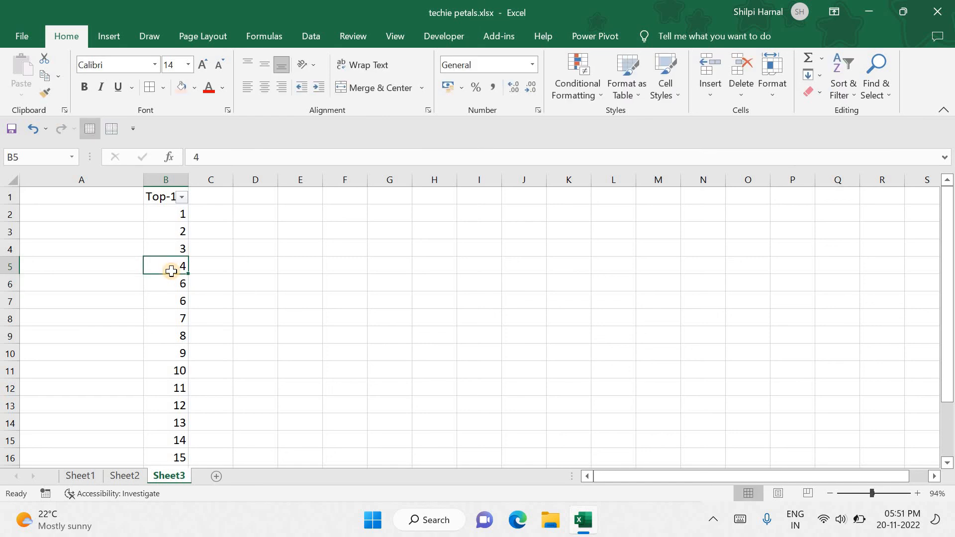
pyautogui.doubleClick(171, 271)
pyautogui.press('BackSpace')
pyautogui.write('6')
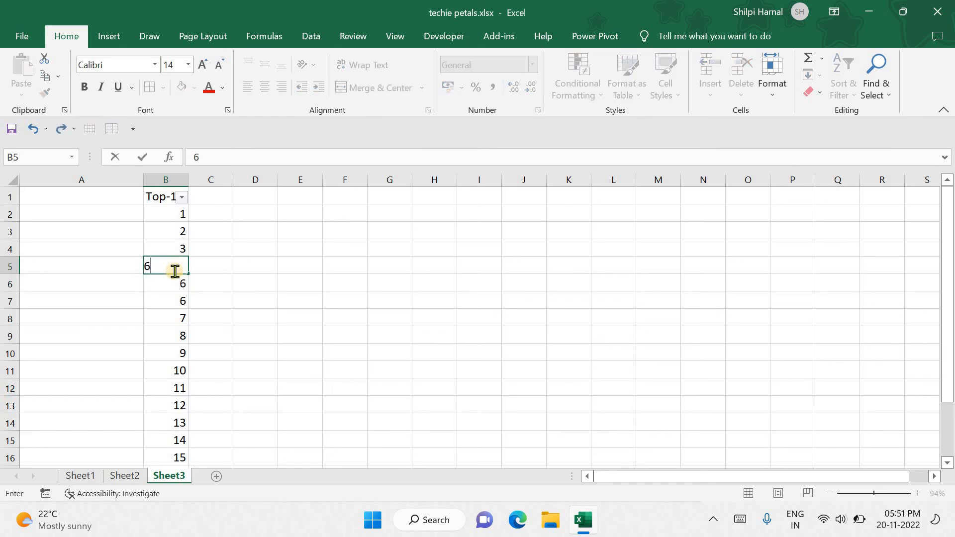
pyautogui.click(246, 289)
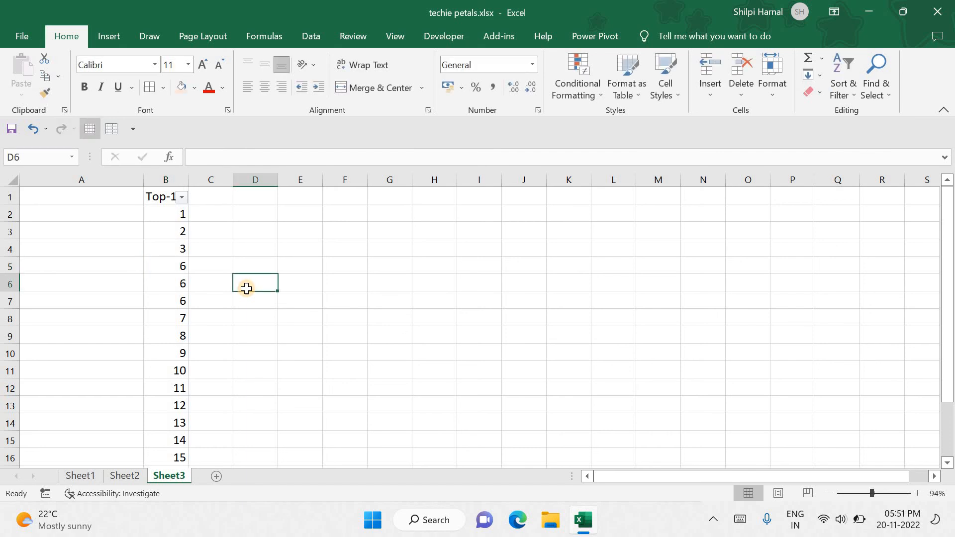
# Filter the Top-10 list with the Top 10 number filter again, keeping the default top 10 items
pyautogui.click(182, 197)
pyautogui.moveTo(320, 310)
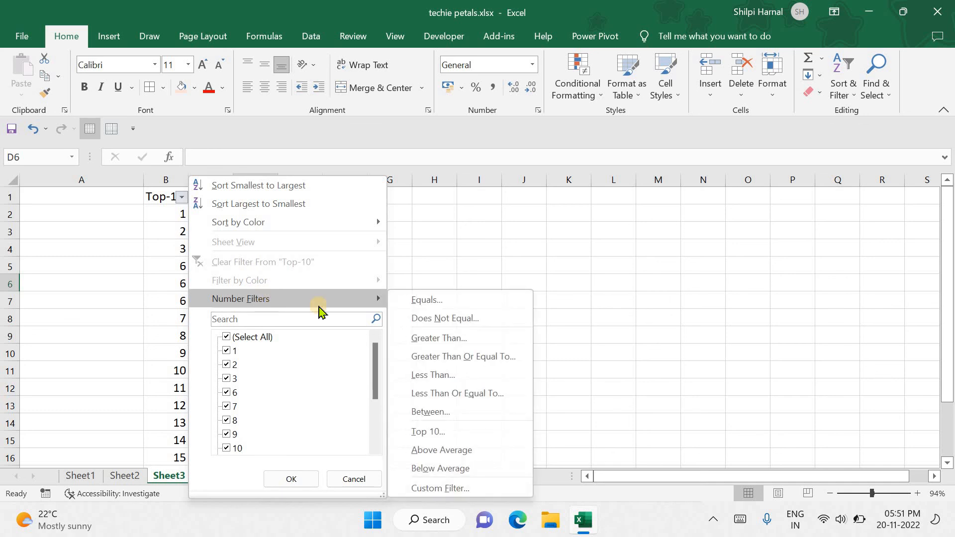
pyautogui.click(436, 432)
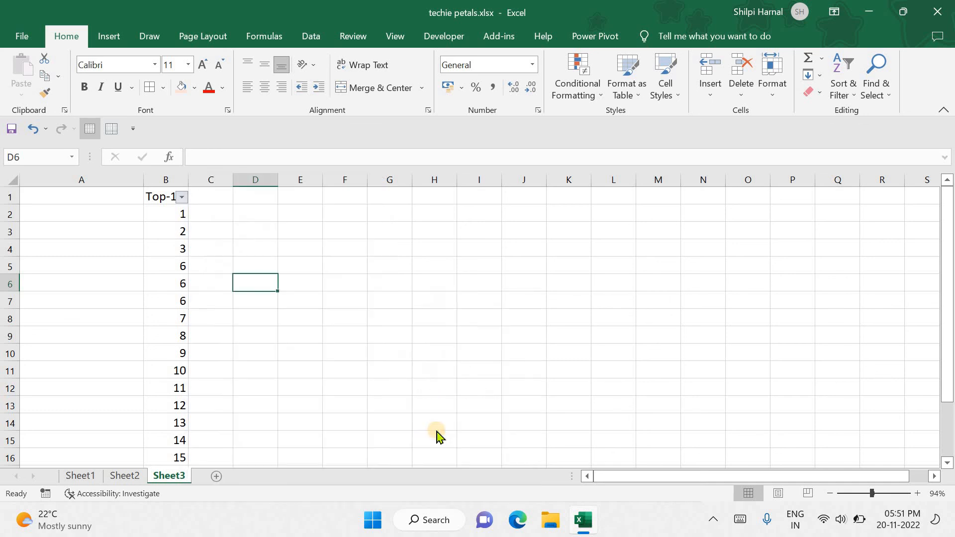
pyautogui.click(533, 304)
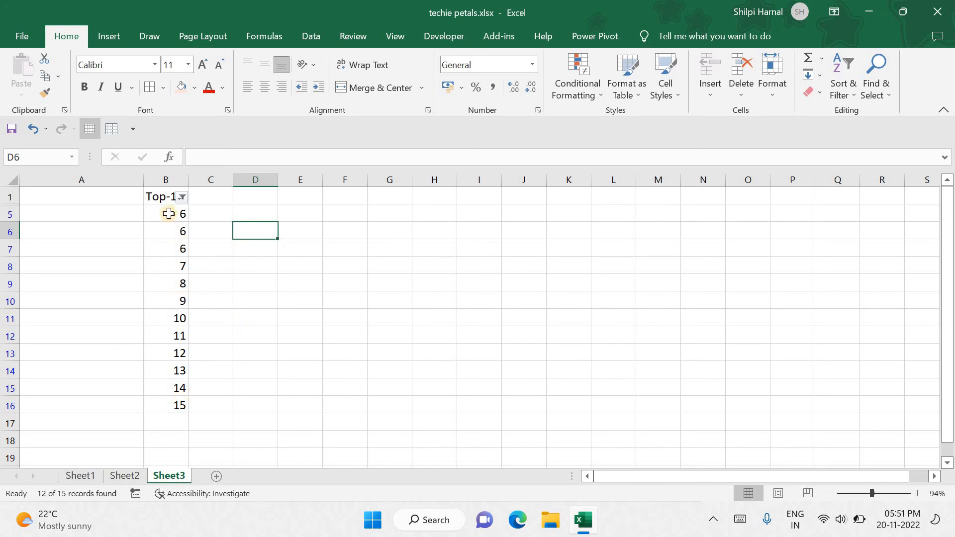
# Examine the filtered Top-10 list, comparing the repeated 6 entries with the full set of displayed values
pyautogui.moveTo(168, 213); pyautogui.dragTo(177, 405)
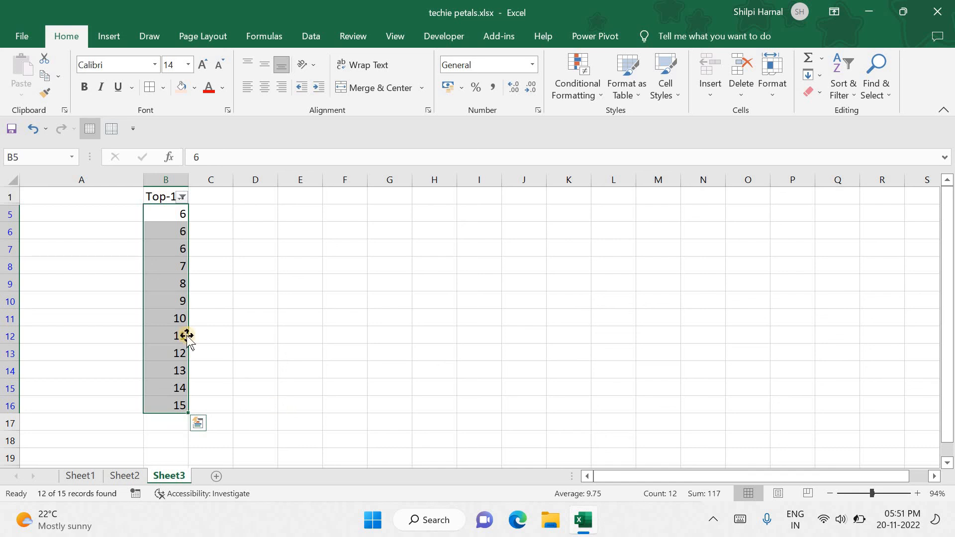
pyautogui.click(162, 251)
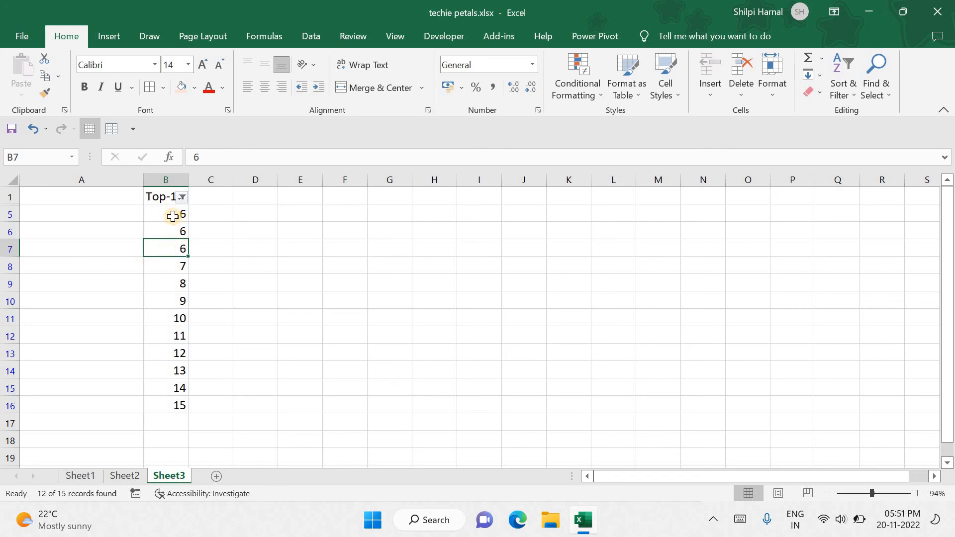
pyautogui.moveTo(172, 216); pyautogui.dragTo(175, 247)
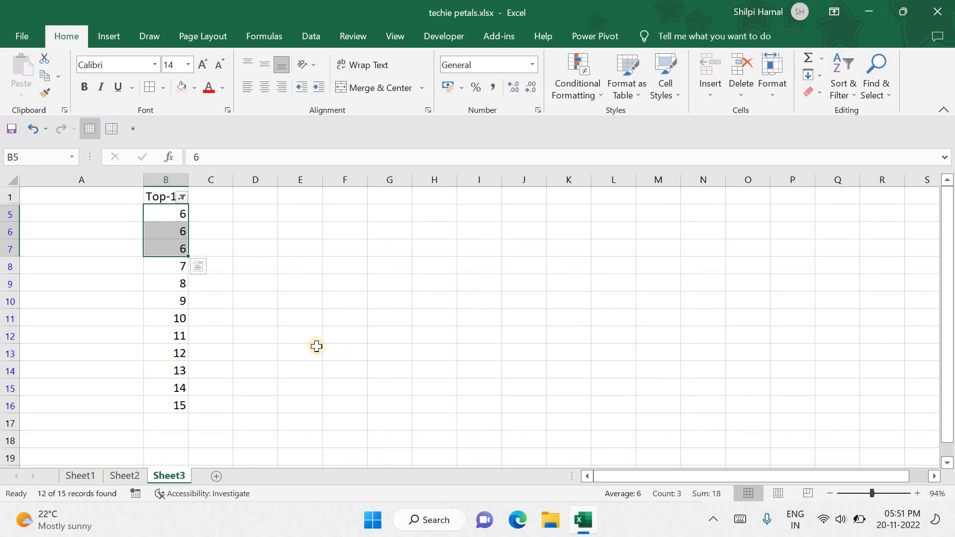
pyautogui.click(246, 292)
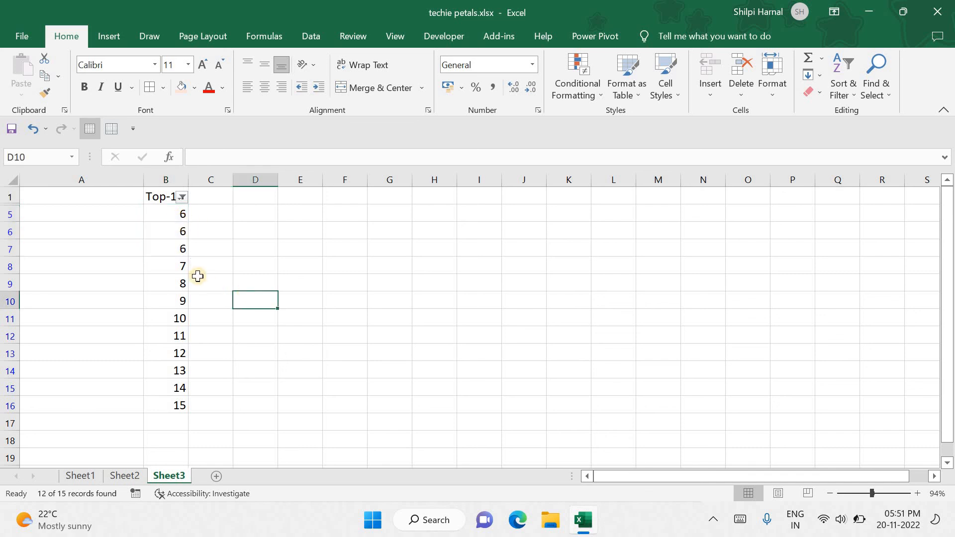
pyautogui.click(171, 248)
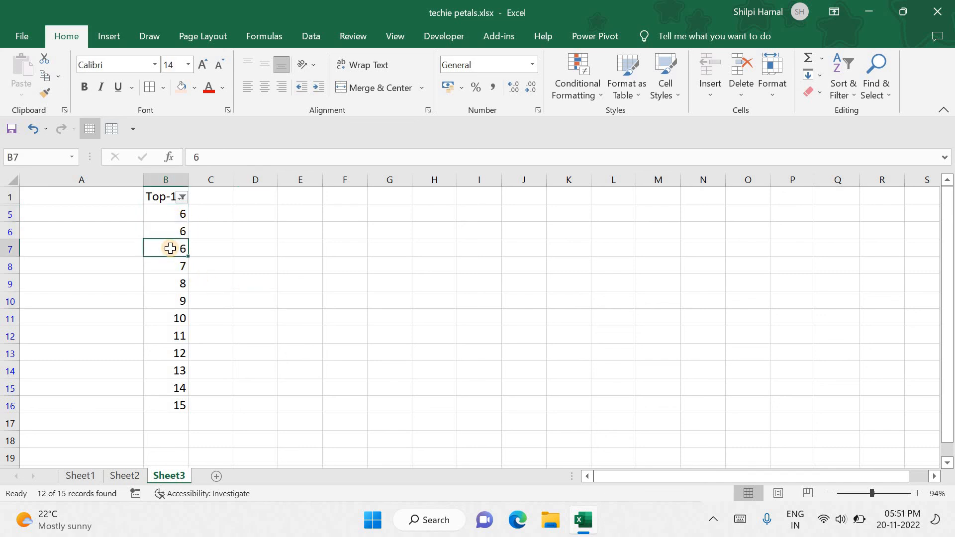
pyautogui.moveTo(166, 215); pyautogui.dragTo(166, 232)
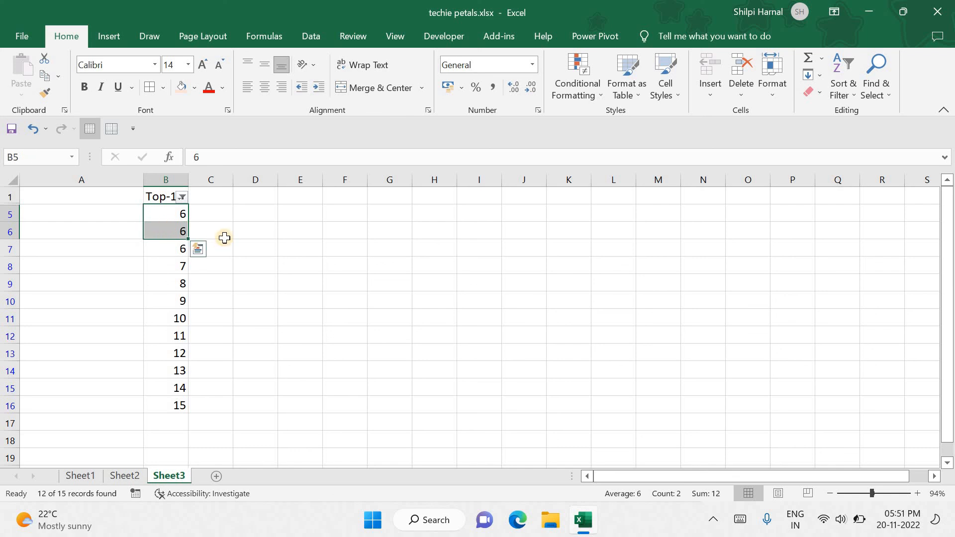
pyautogui.click(228, 281)
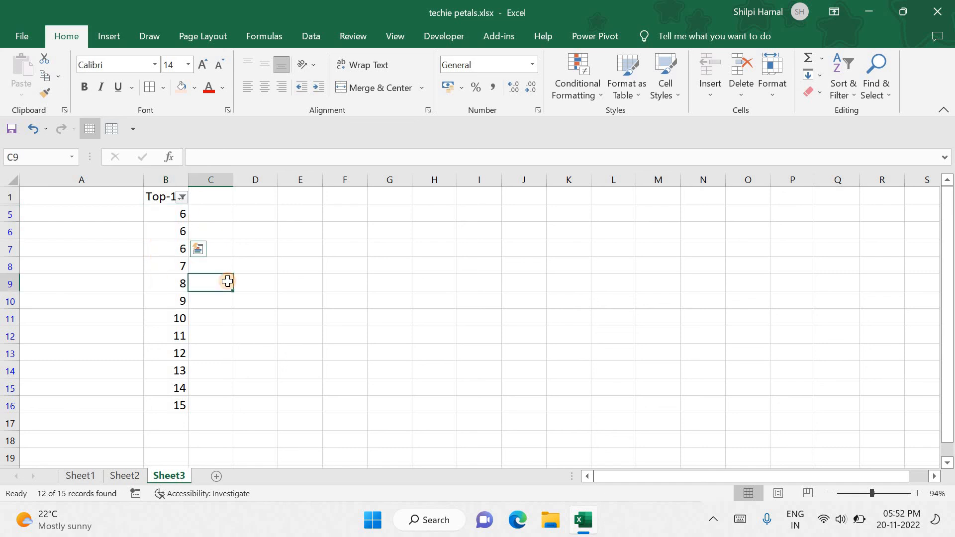
pyautogui.moveTo(166, 214); pyautogui.dragTo(166, 405)
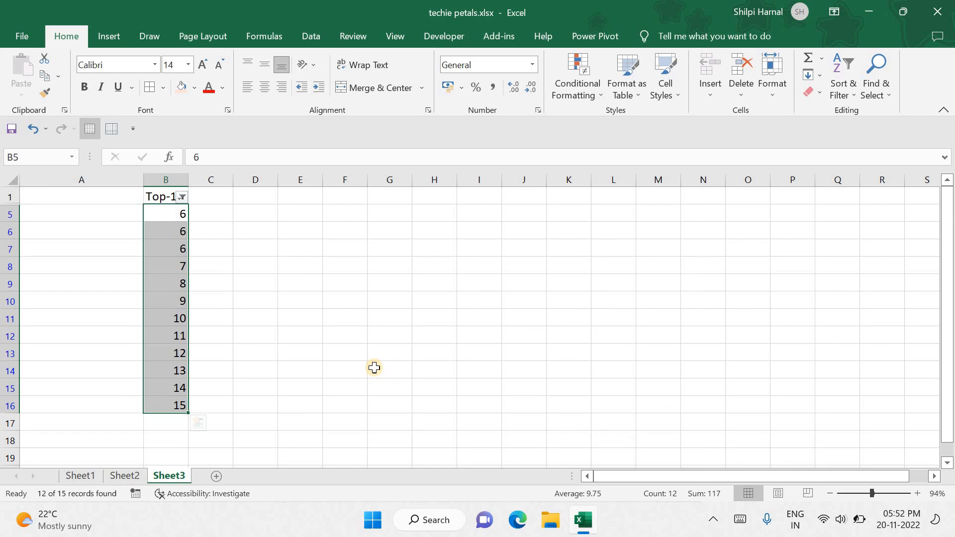
# Switch to Sheet2 and turn off filtering for the student marks table from its Total header
pyautogui.click(125, 475)
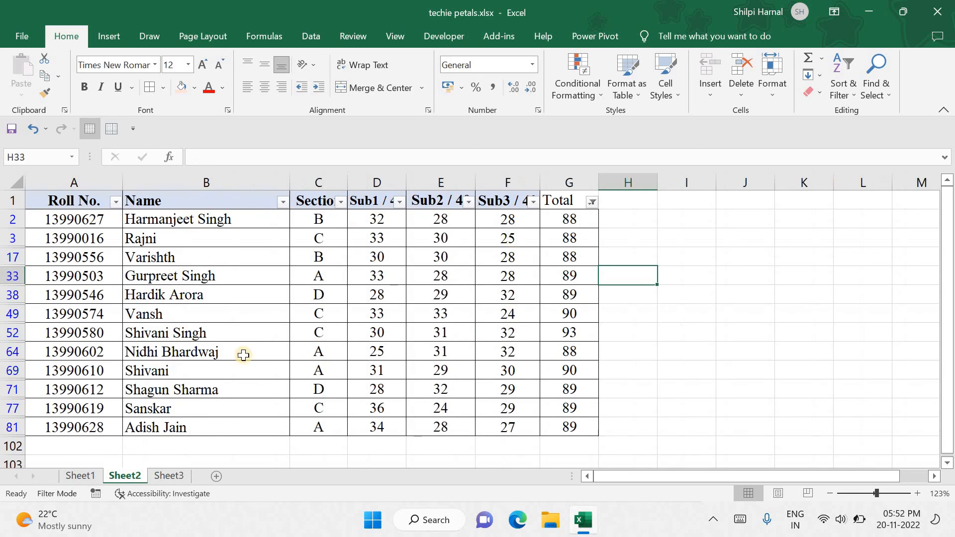
pyautogui.click(571, 200)
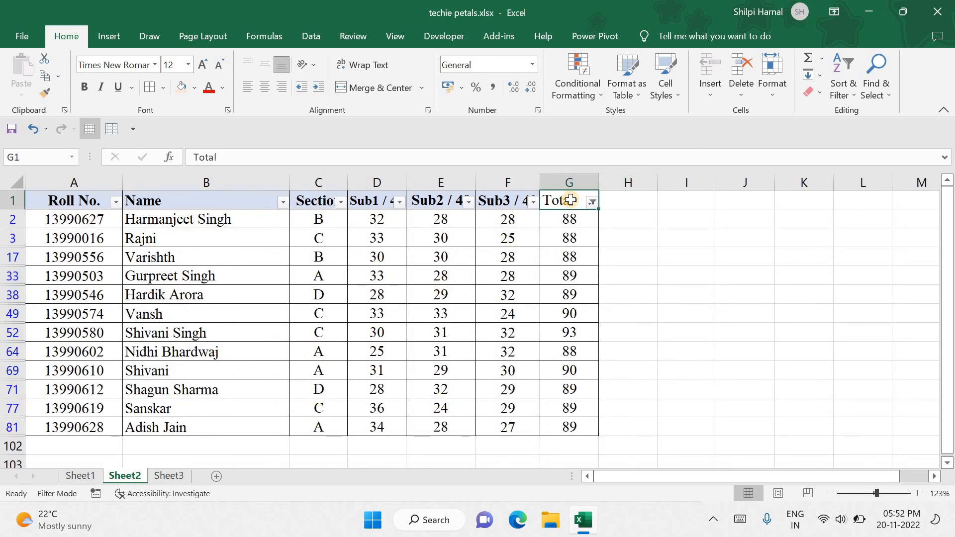
pyautogui.click(845, 89)
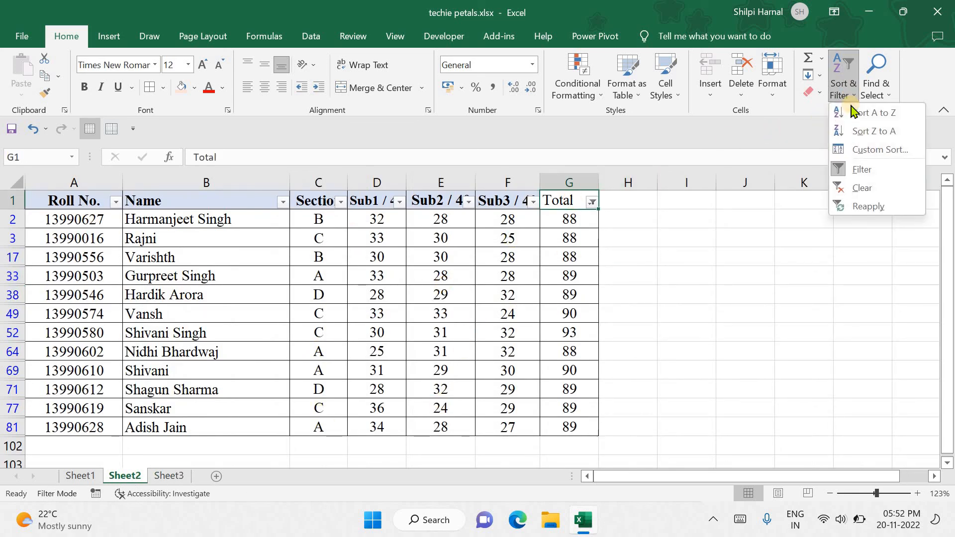
pyautogui.click(859, 169)
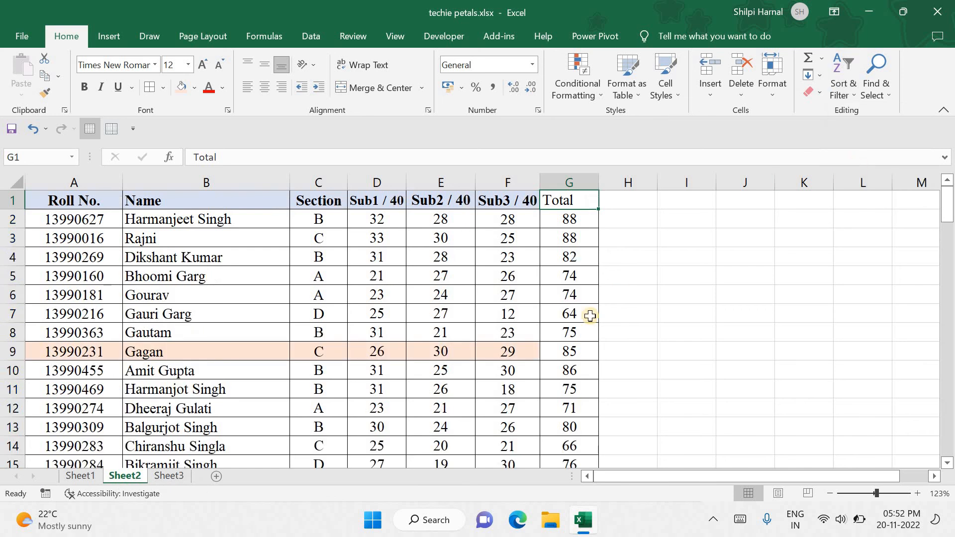
# Look through the unfiltered marks table and turn filtering back on for its header row
pyautogui.scroll(-10, 590, 316)
pyautogui.scroll(10, 590, 315)
pyautogui.click(843, 79)
pyautogui.click(845, 174)
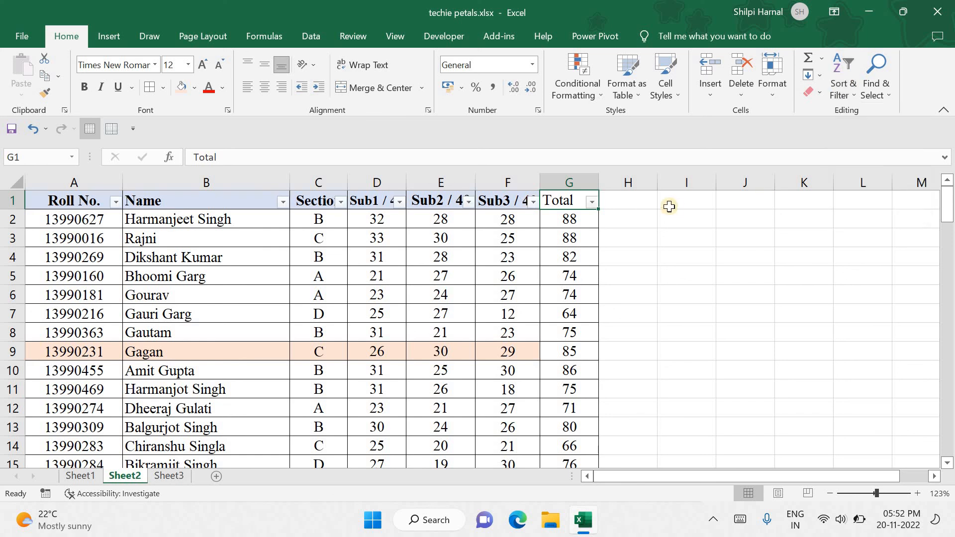
# Filter the Total column of the marks table to the top 5 items with the Top 10 number filter
pyautogui.click(592, 203)
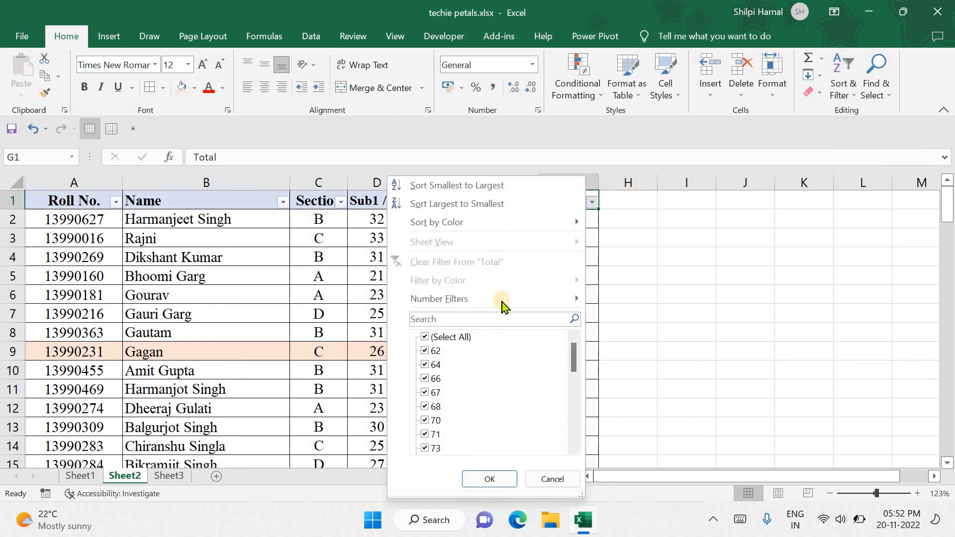
pyautogui.moveTo(469, 302)
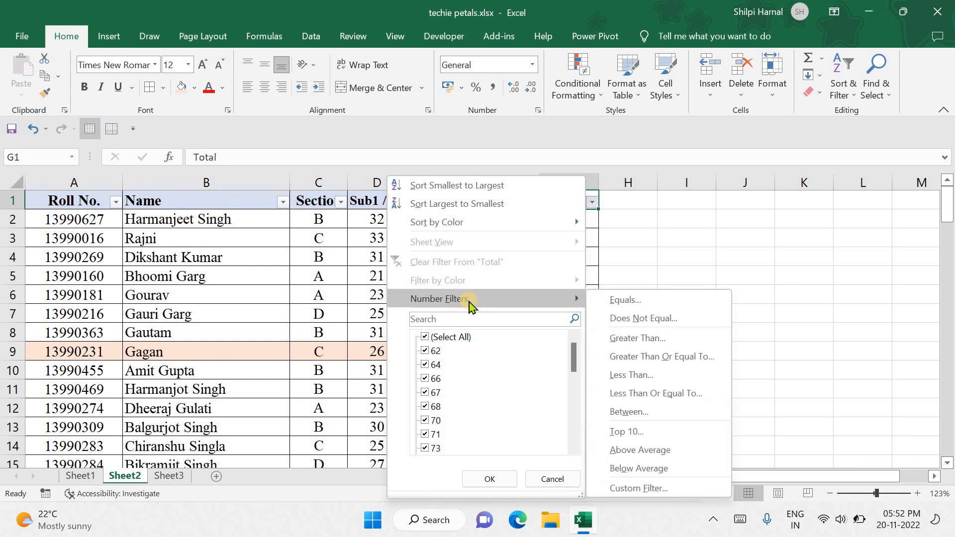
pyautogui.click(616, 431)
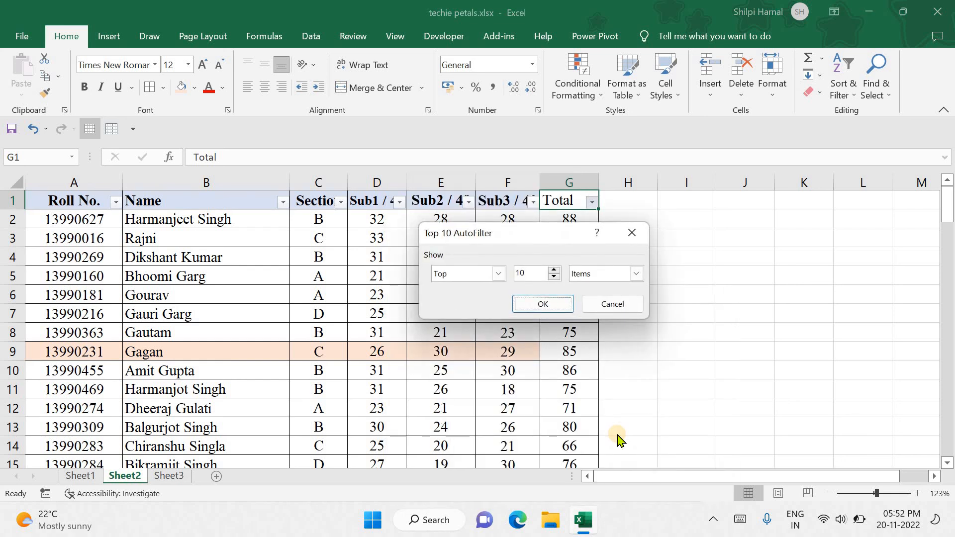
pyautogui.click(553, 277)
pyautogui.click(554, 277)
pyautogui.click(553, 277)
pyautogui.click(553, 277)
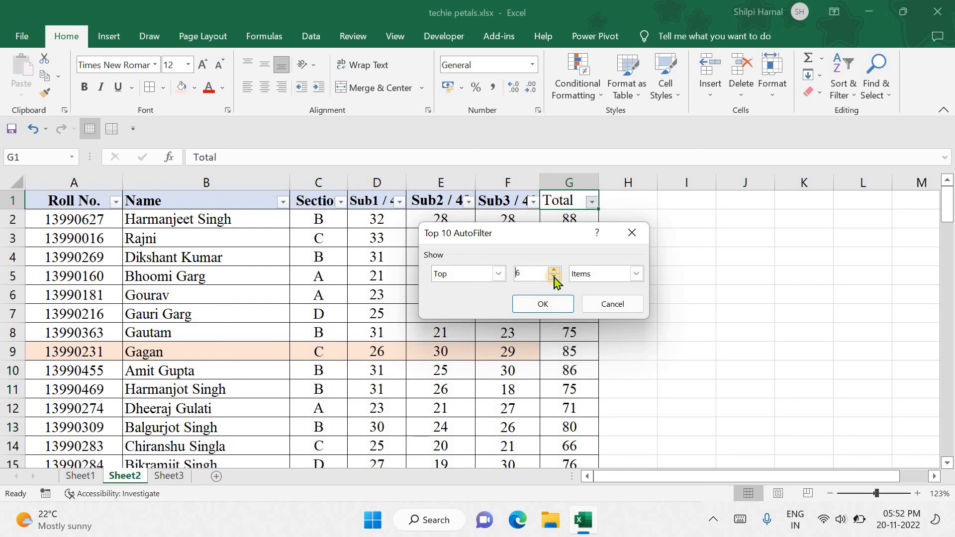
pyautogui.click(554, 277)
pyautogui.click(549, 306)
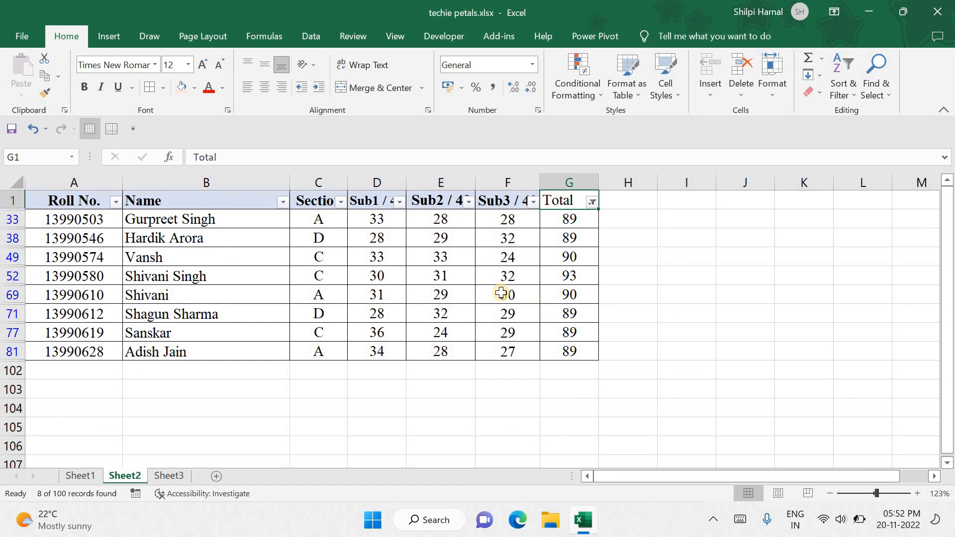
# Copy the filtered marks table including its headers and paste it into a new sheet at cell A1
pyautogui.click(56, 217)
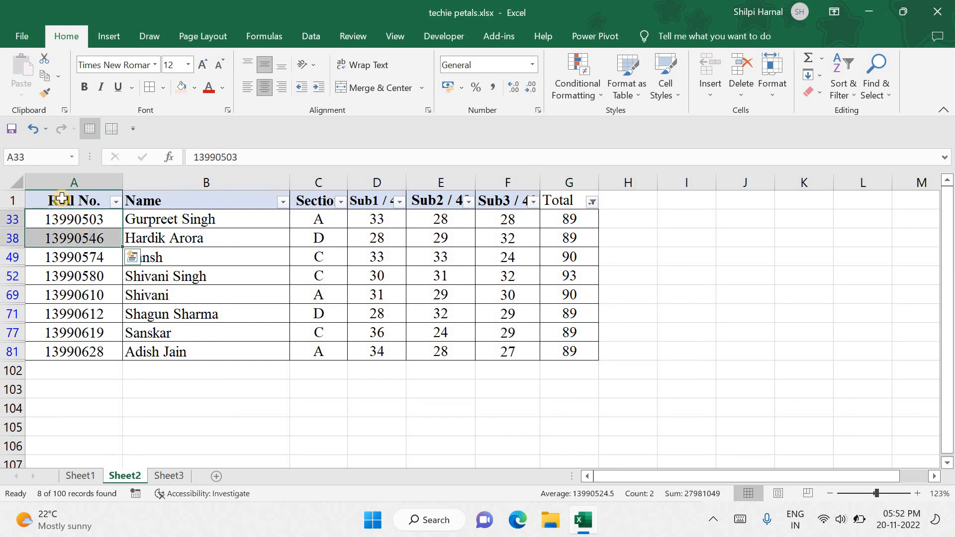
pyautogui.moveTo(58, 201); pyautogui.dragTo(563, 346)
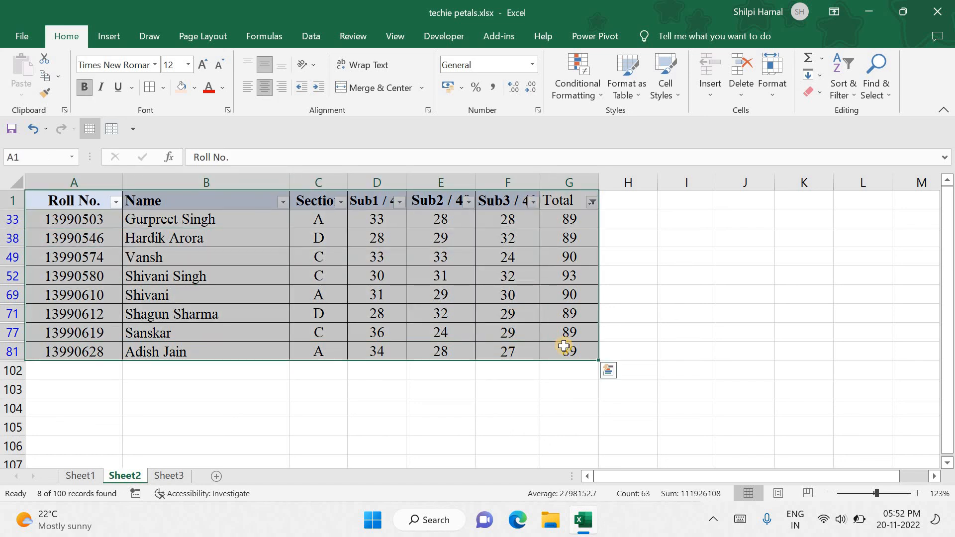
pyautogui.hotkey('ctrl', 'c')
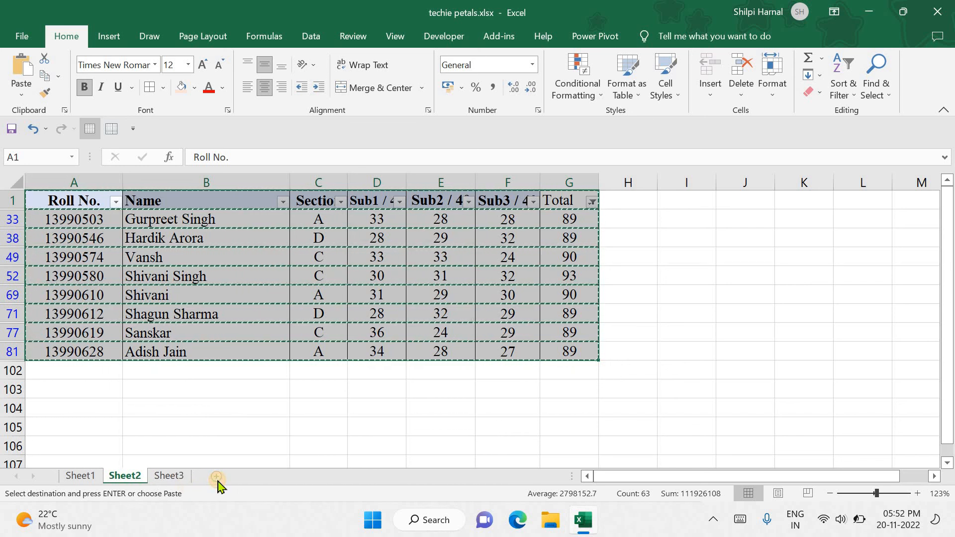
pyautogui.click(217, 478)
pyautogui.hotkey('ctrl', 'v')
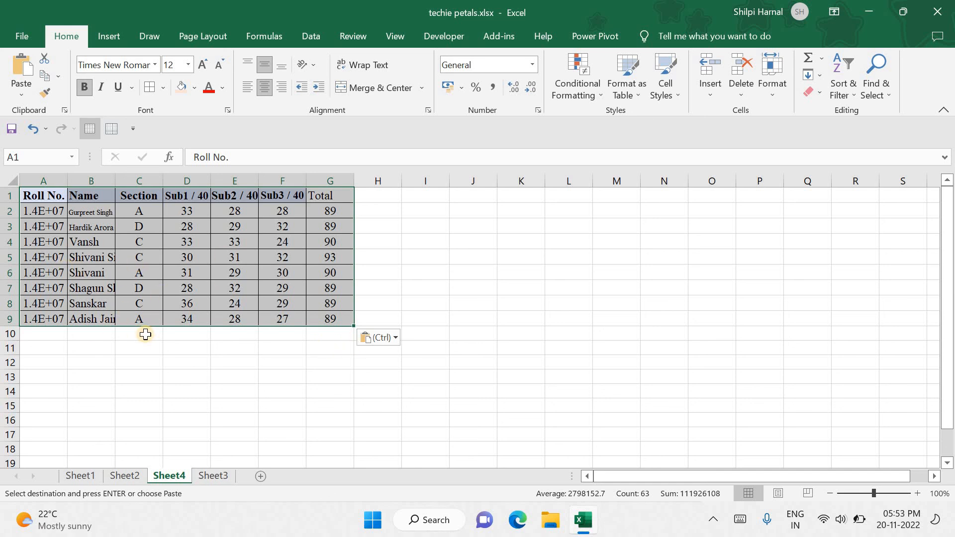
# Apply the Keep Source Column Widths paste option to the pasted marks table and deselect it
pyautogui.click(396, 339)
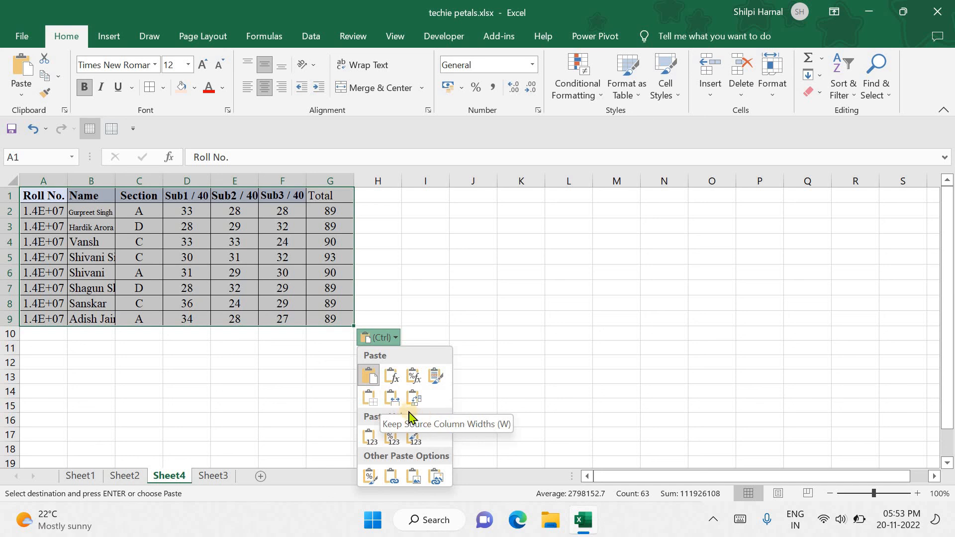
pyautogui.click(392, 400)
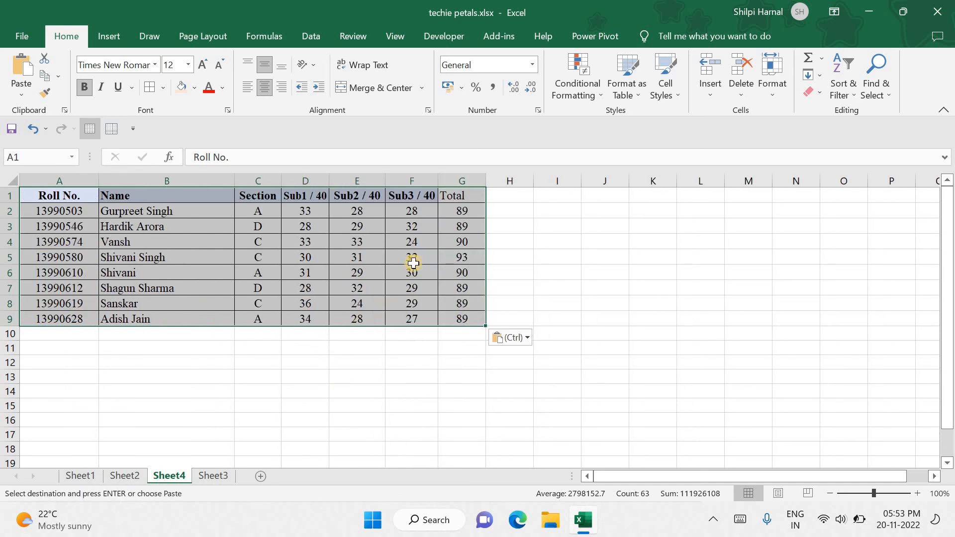
pyautogui.click(337, 430)
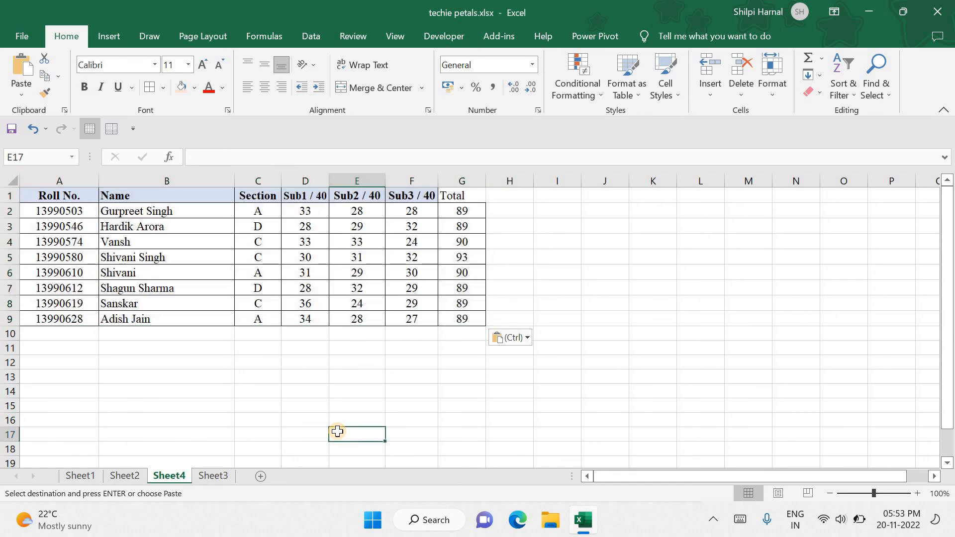